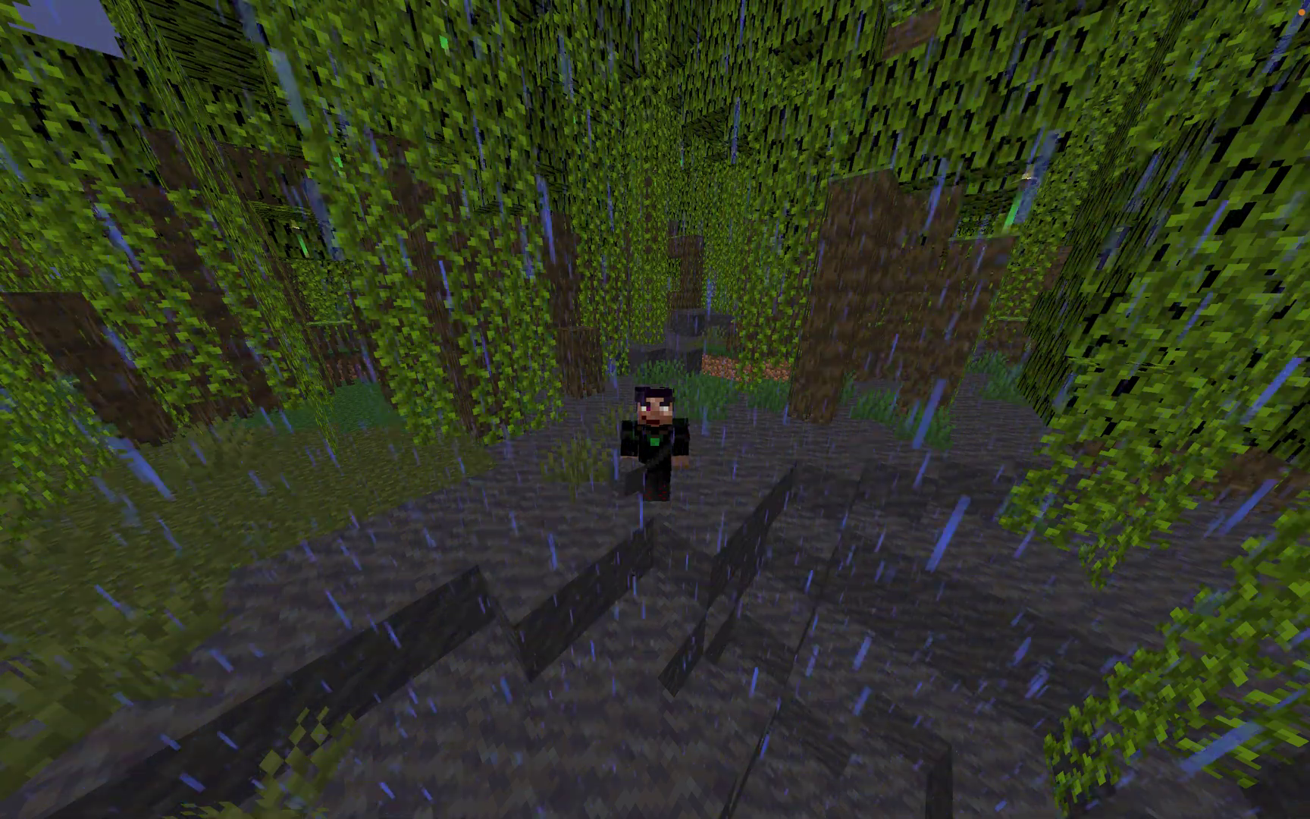
Step: Look through the list of server patches in the Paper repository
scroll(655, 410, "down", 1)
scroll(655, 409, "down", 1)
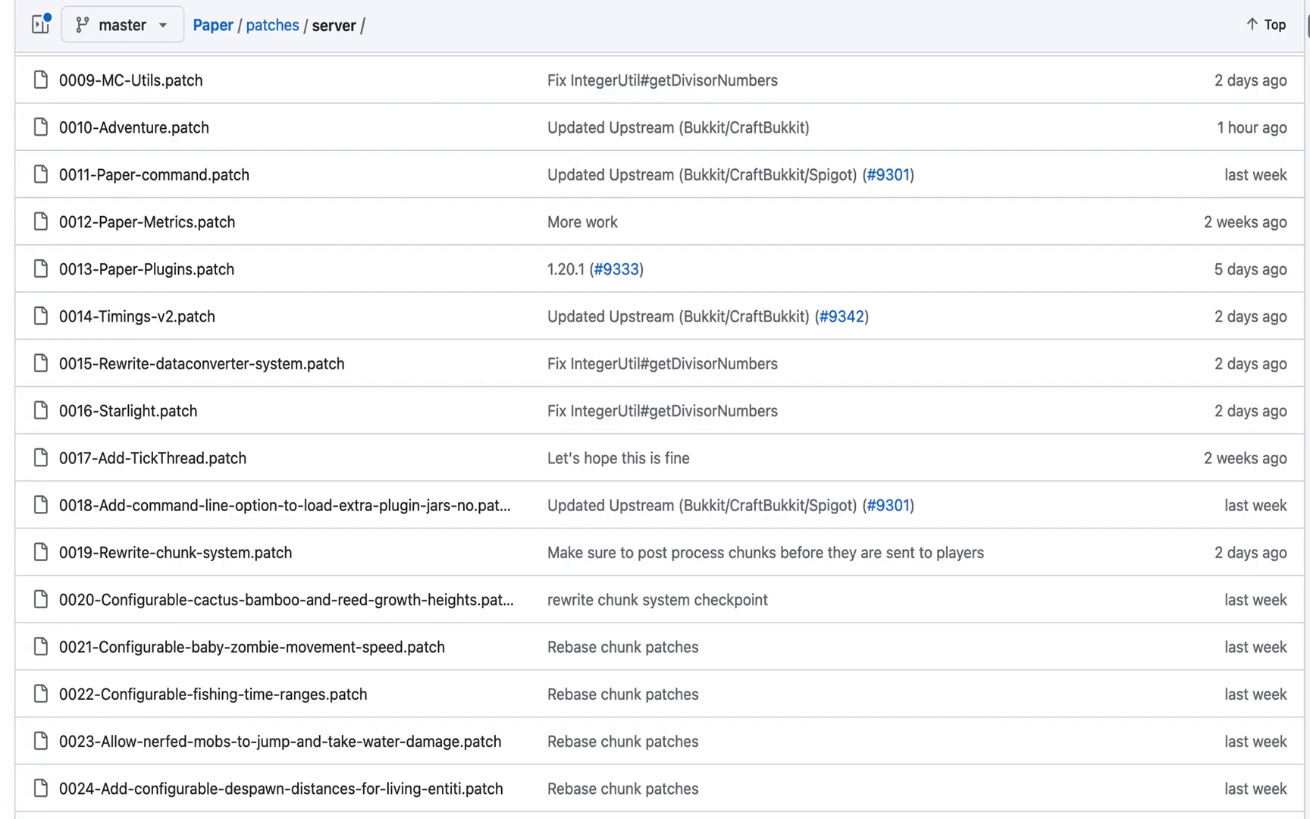
scroll(660, 432, "down", 10)
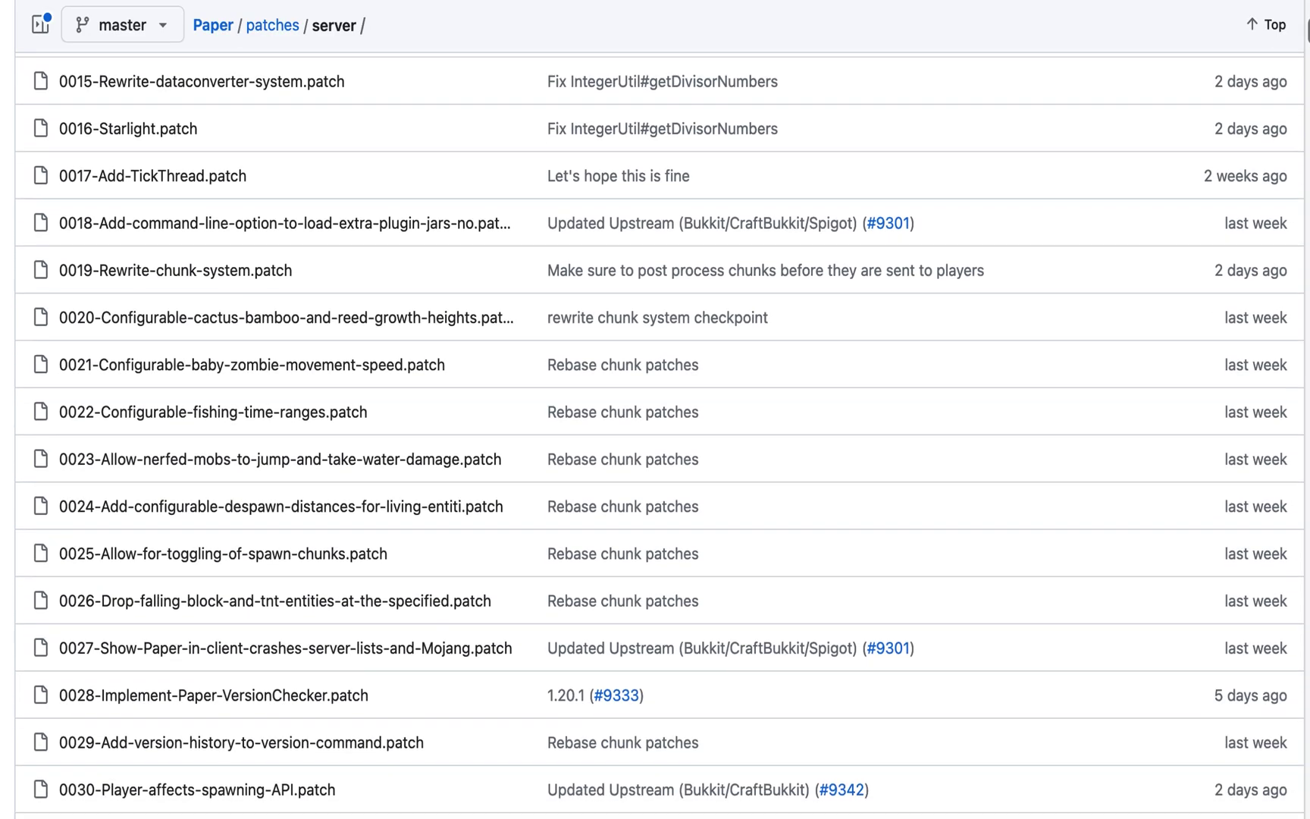
scroll(660, 433, "down", 20)
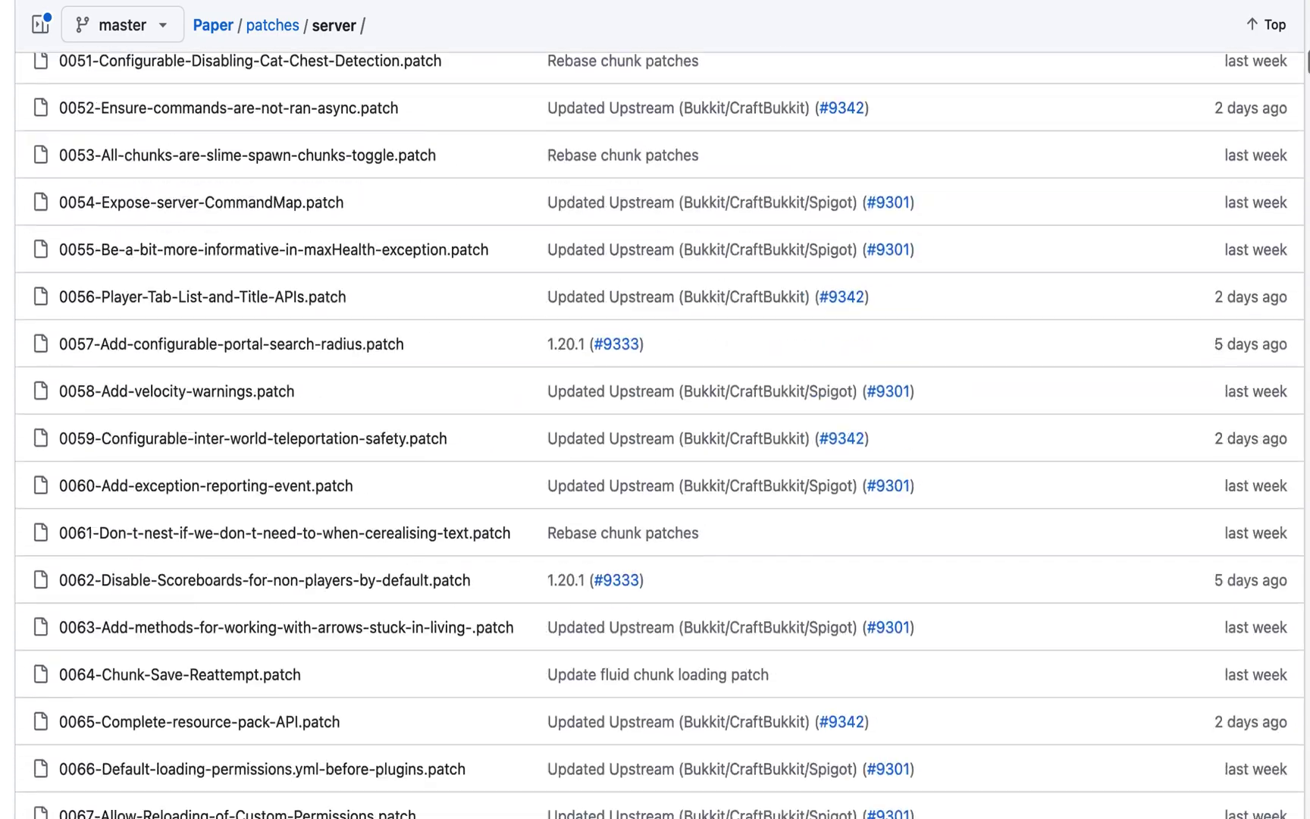
scroll(660, 432, "down", 10)
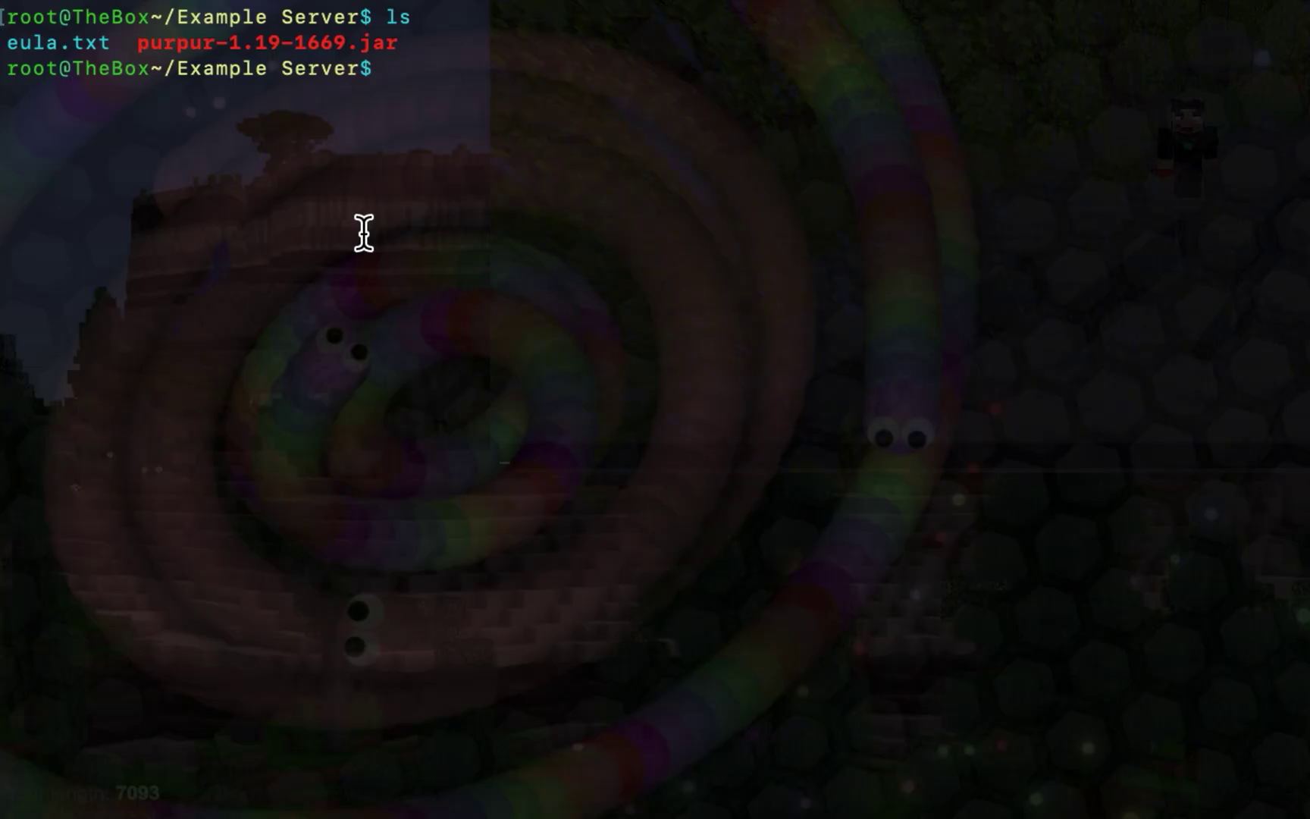
Step: Launch the Minecraft server from the Example Server folder with java -jar purpur-1.19-1669.jar
left_click_drag(409, 47, 137, 47)
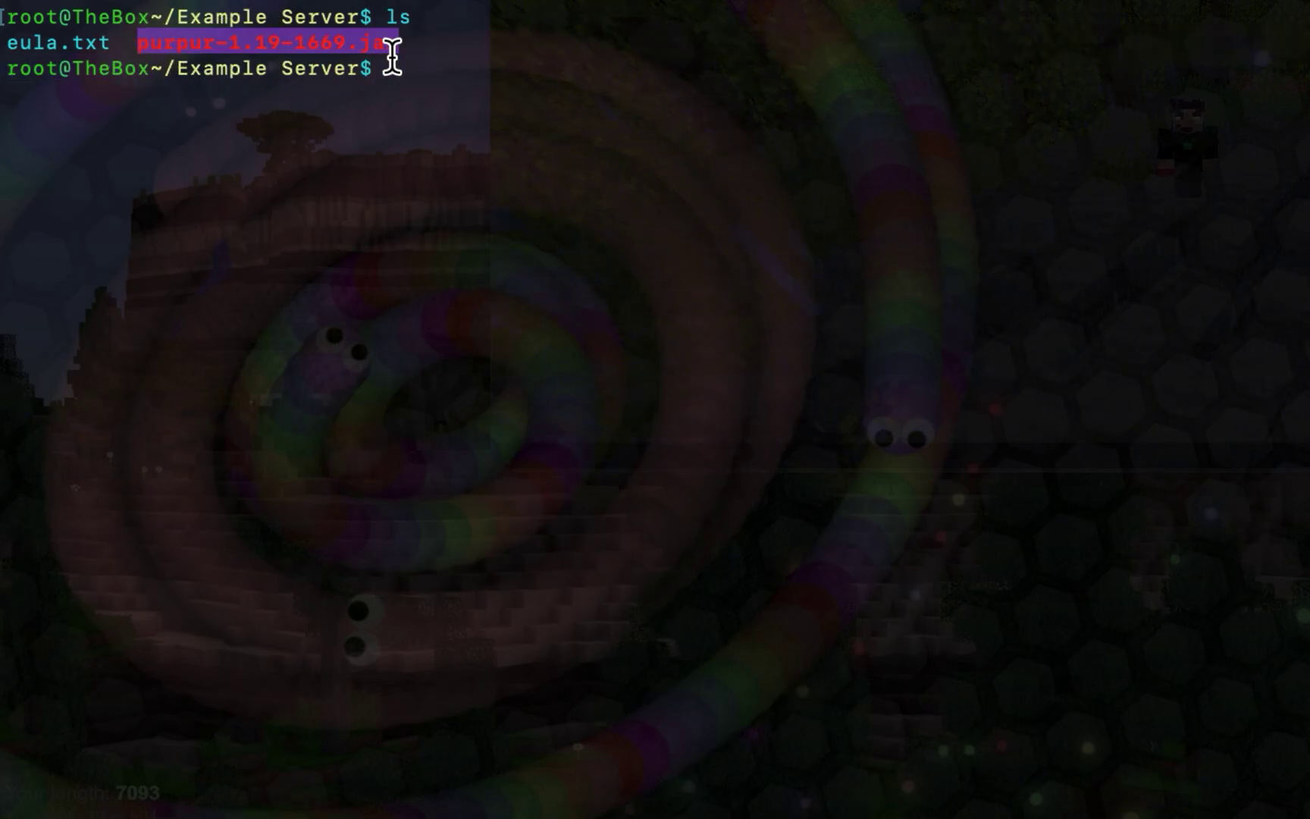
left_click(413, 64)
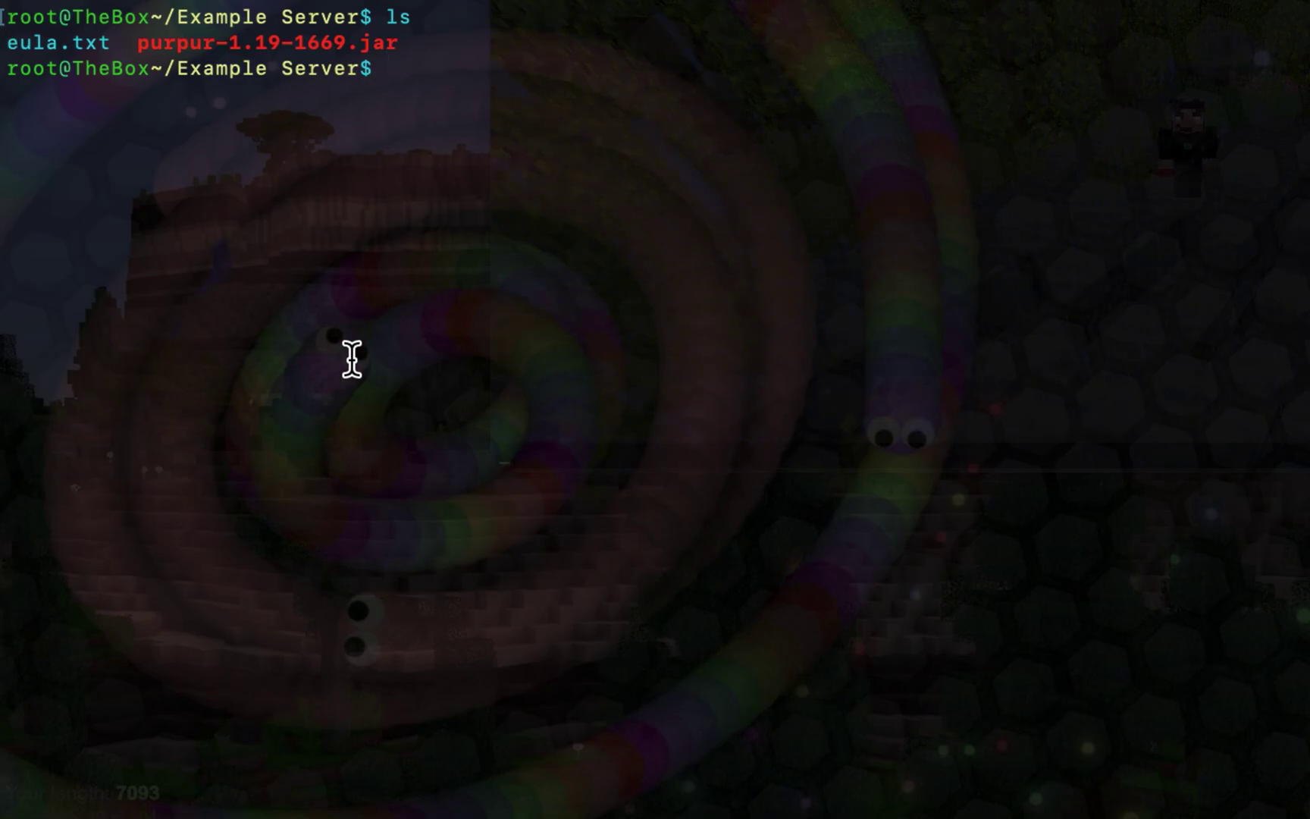
type("java -jar purpur-1.19-1669.jar")
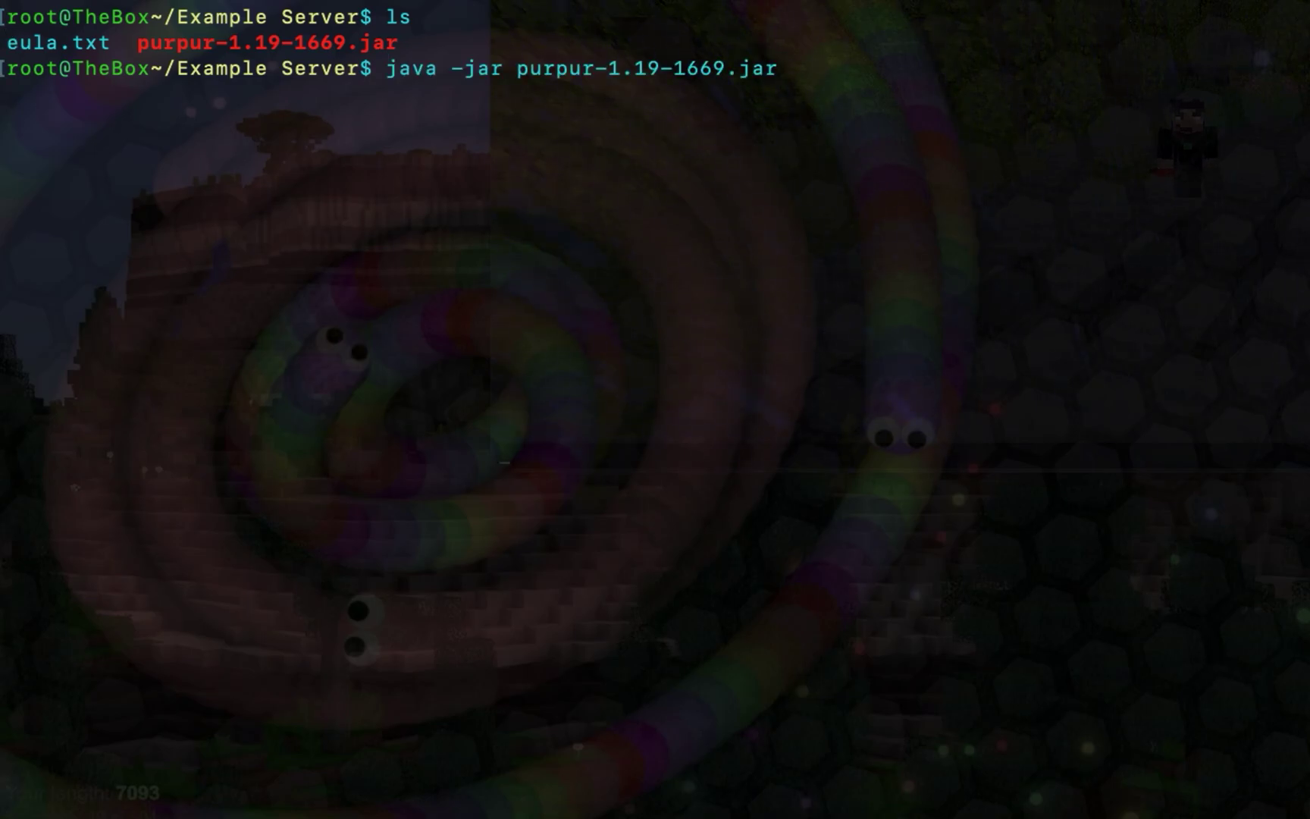
key("Return")
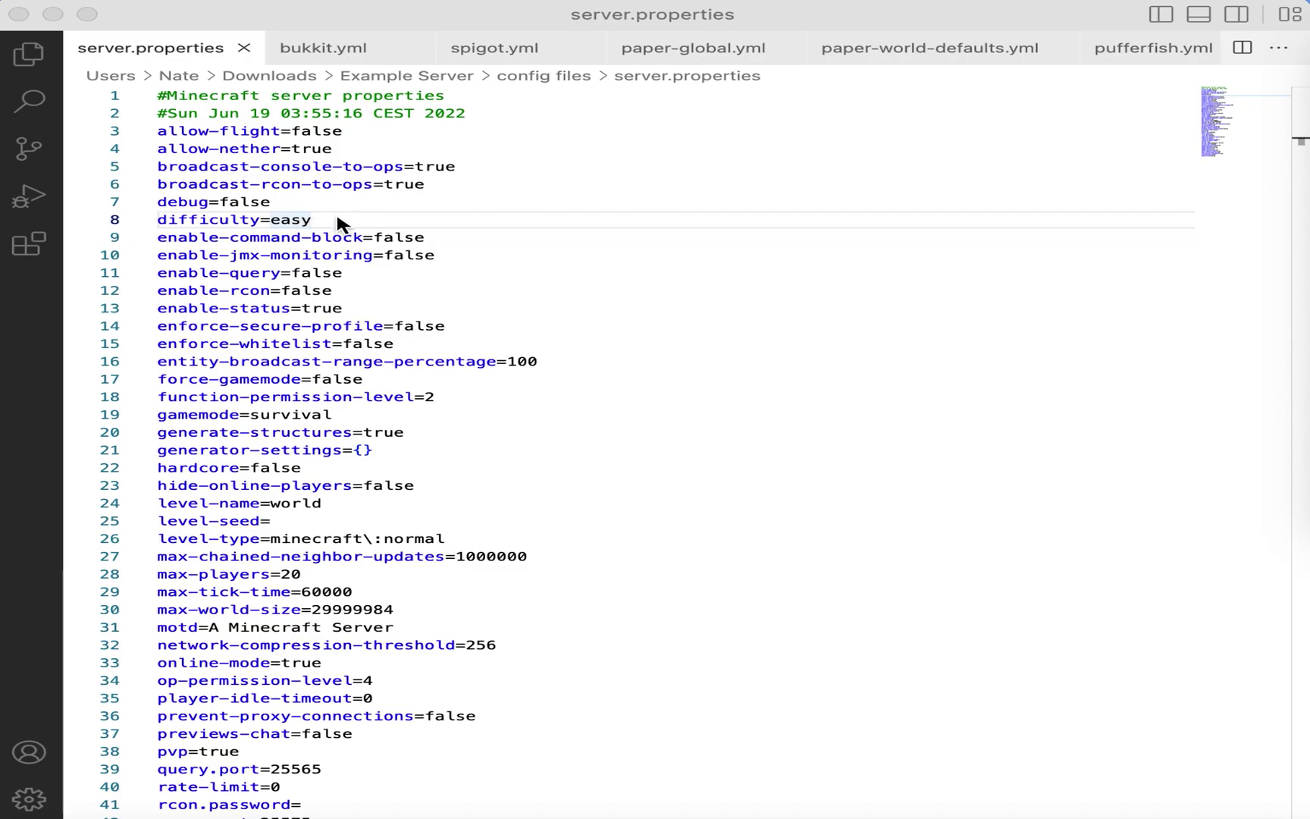
Step: Set difficulty to hard in server.properties
double_click(309, 220)
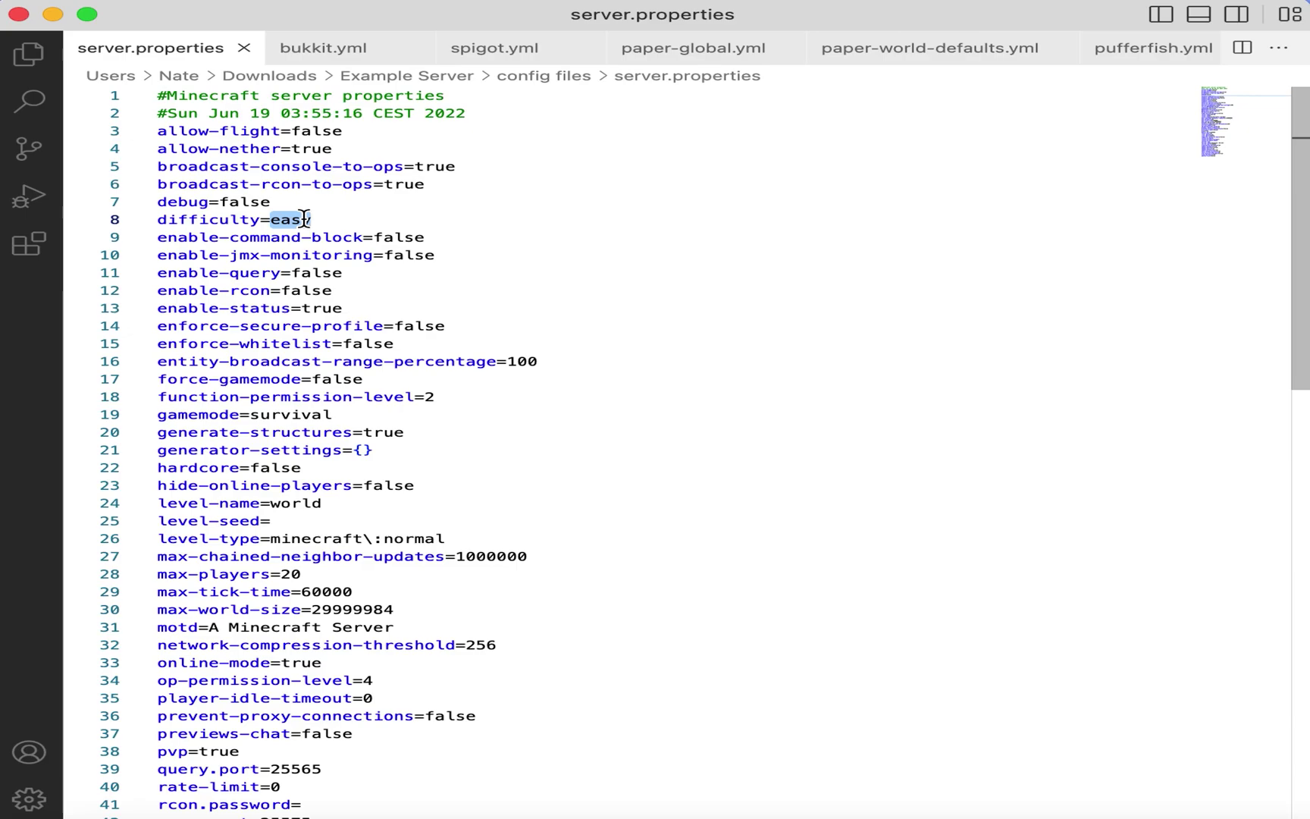
type("hard")
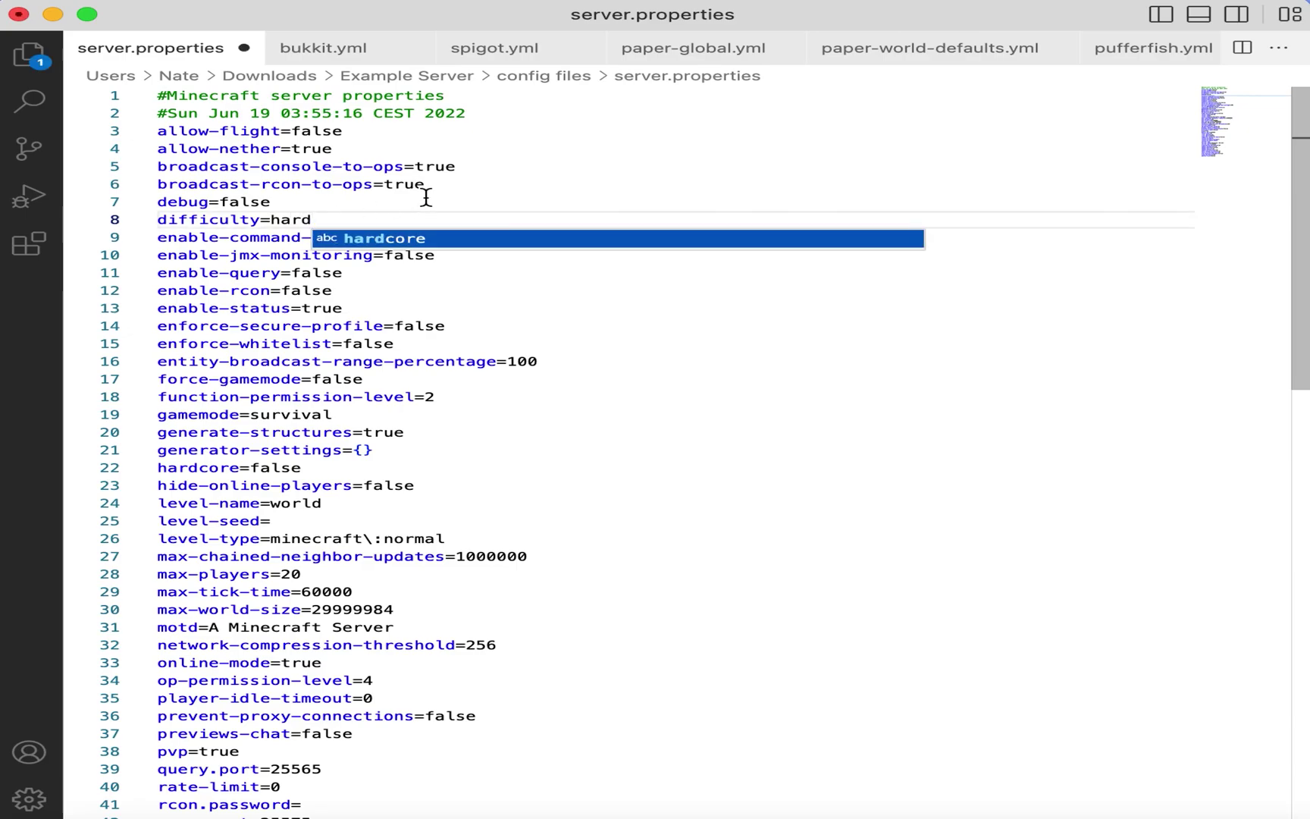
left_click(448, 200)
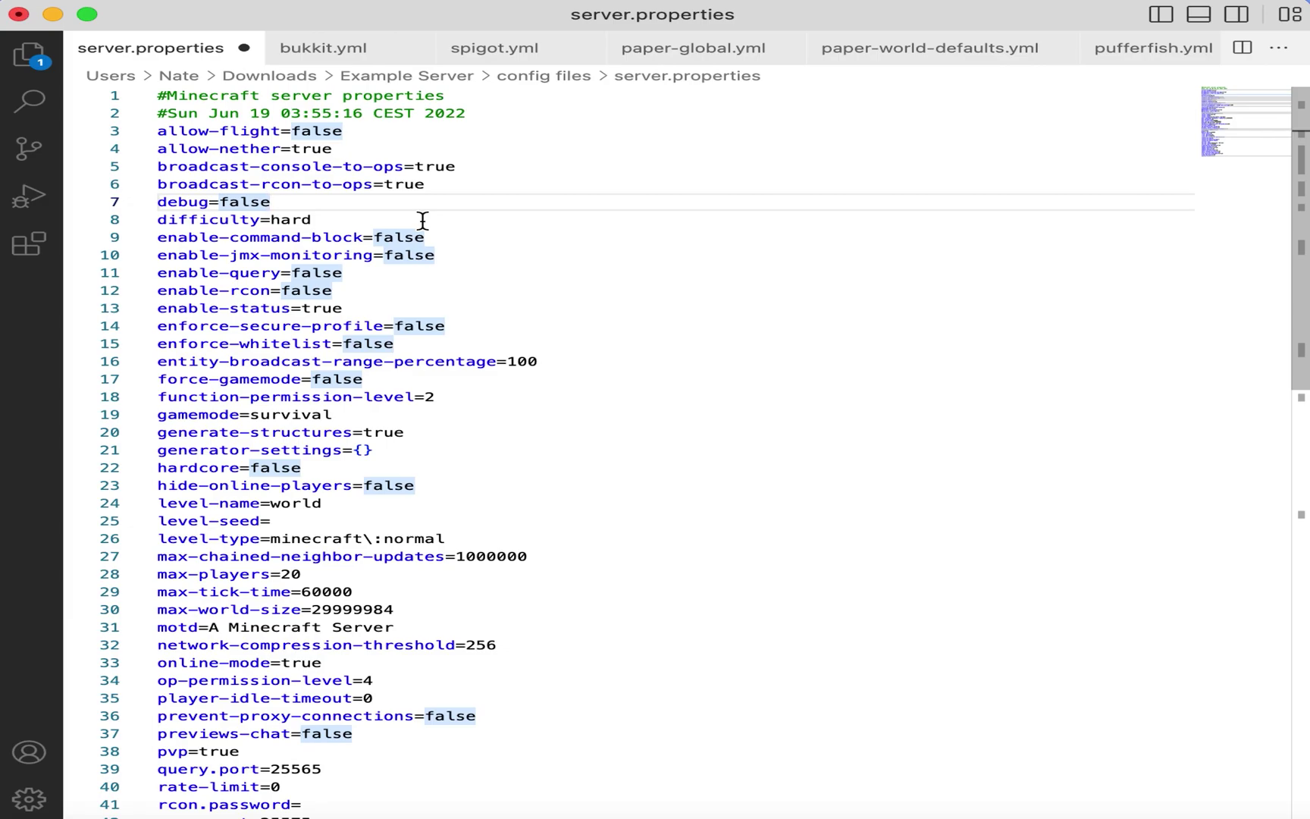
Step: Set spawn-protection to 0 in server.properties and save the file
scroll(422, 219, "down", 1)
scroll(422, 220, "up", 1)
scroll(477, 302, "down", 8)
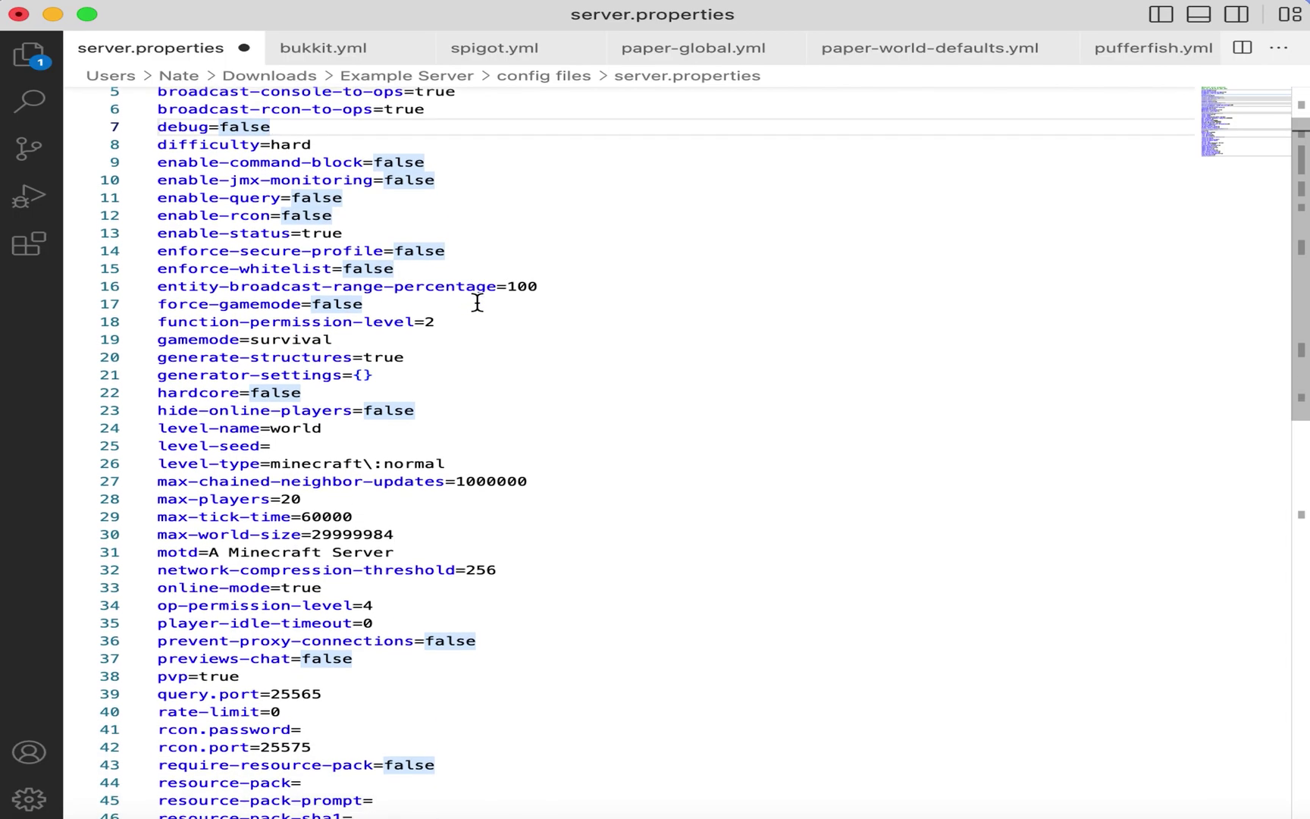
scroll(477, 302, "down", 2)
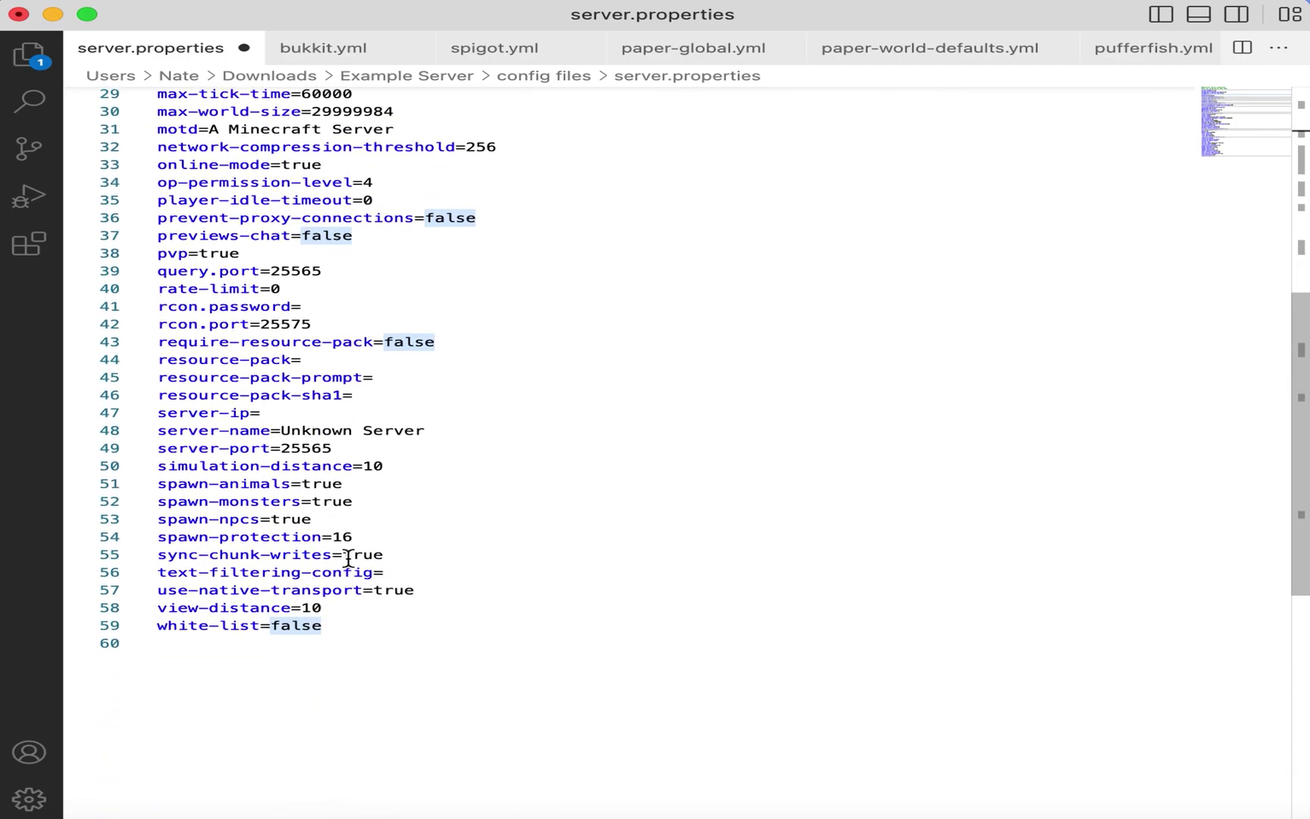
left_click(369, 536)
double_click(343, 538)
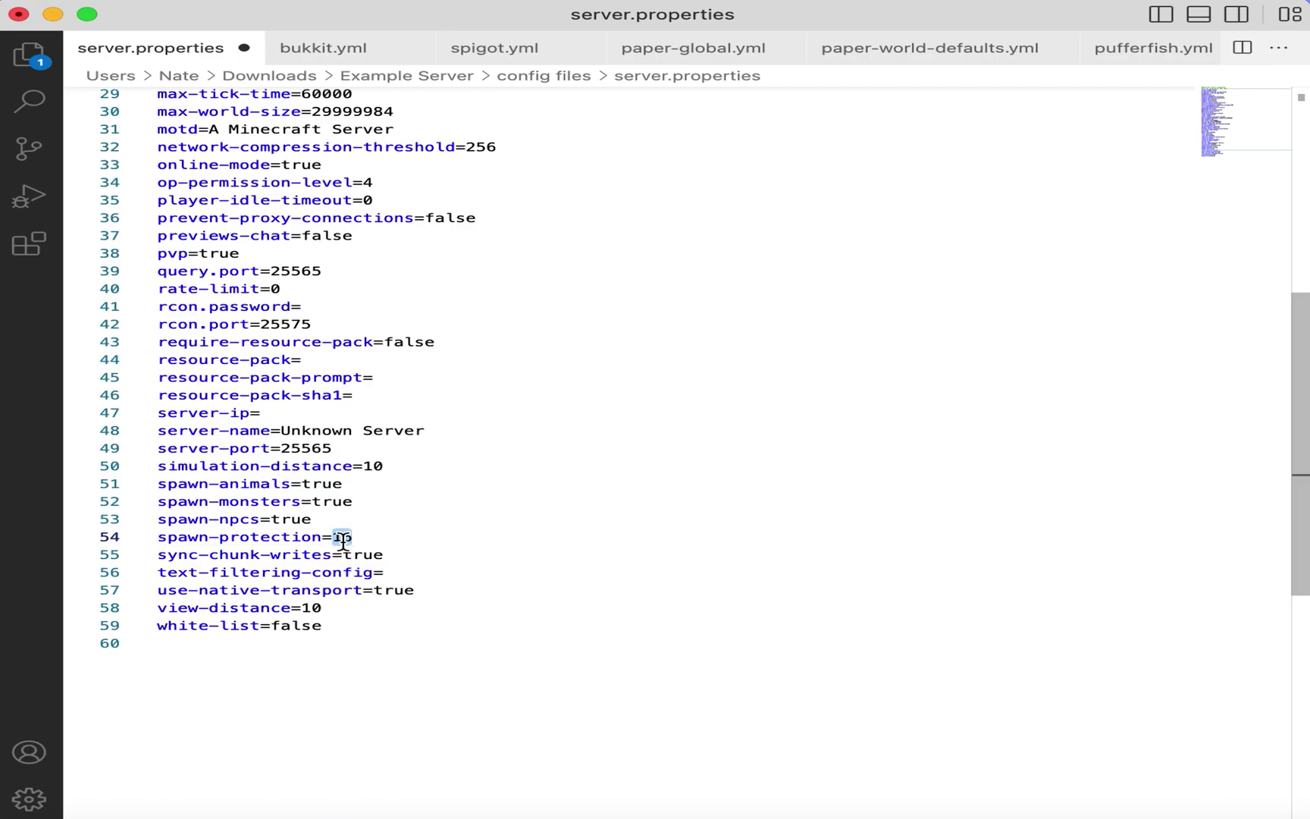
type("0")
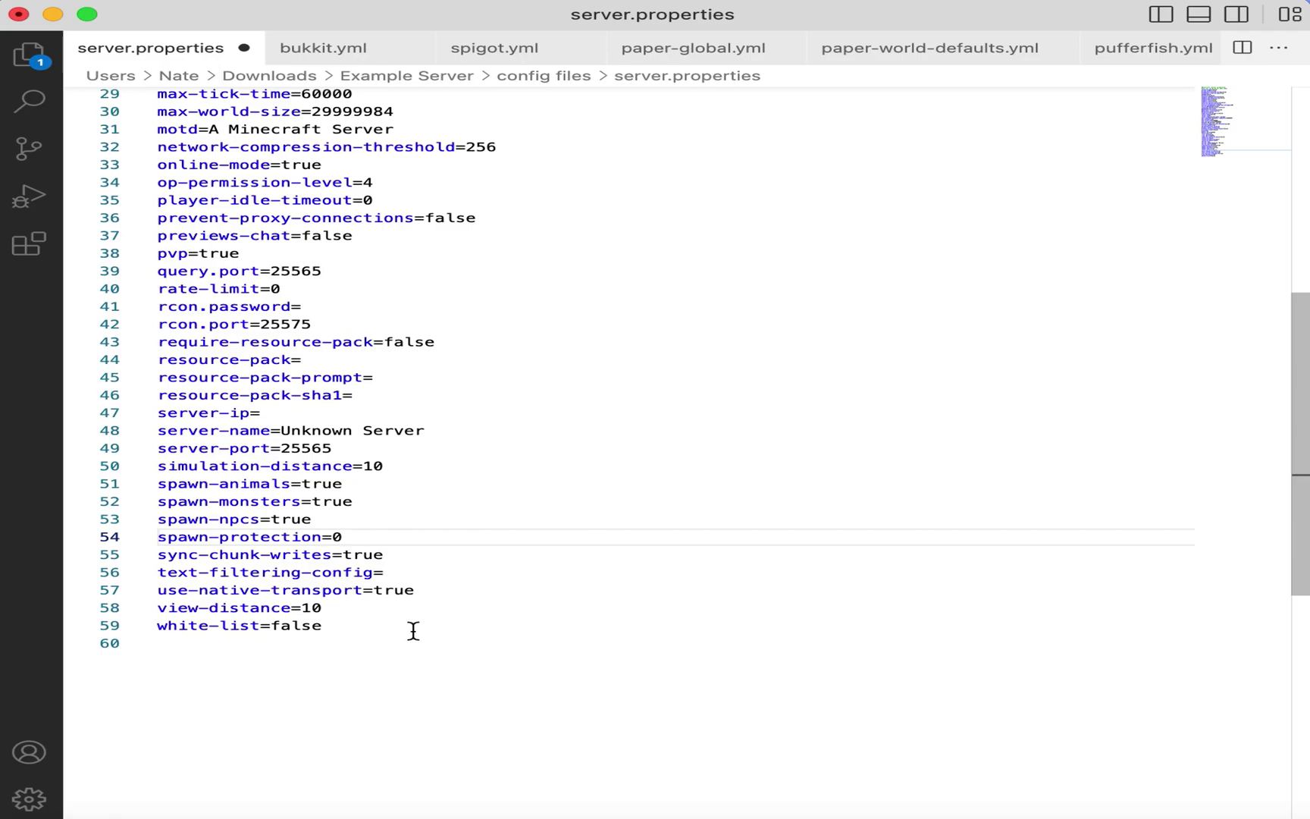
key("super+s")
Step: Switch to spigot.yml and set the item merge-radius in the default world settings to 0.5
key("super+alt+Right")
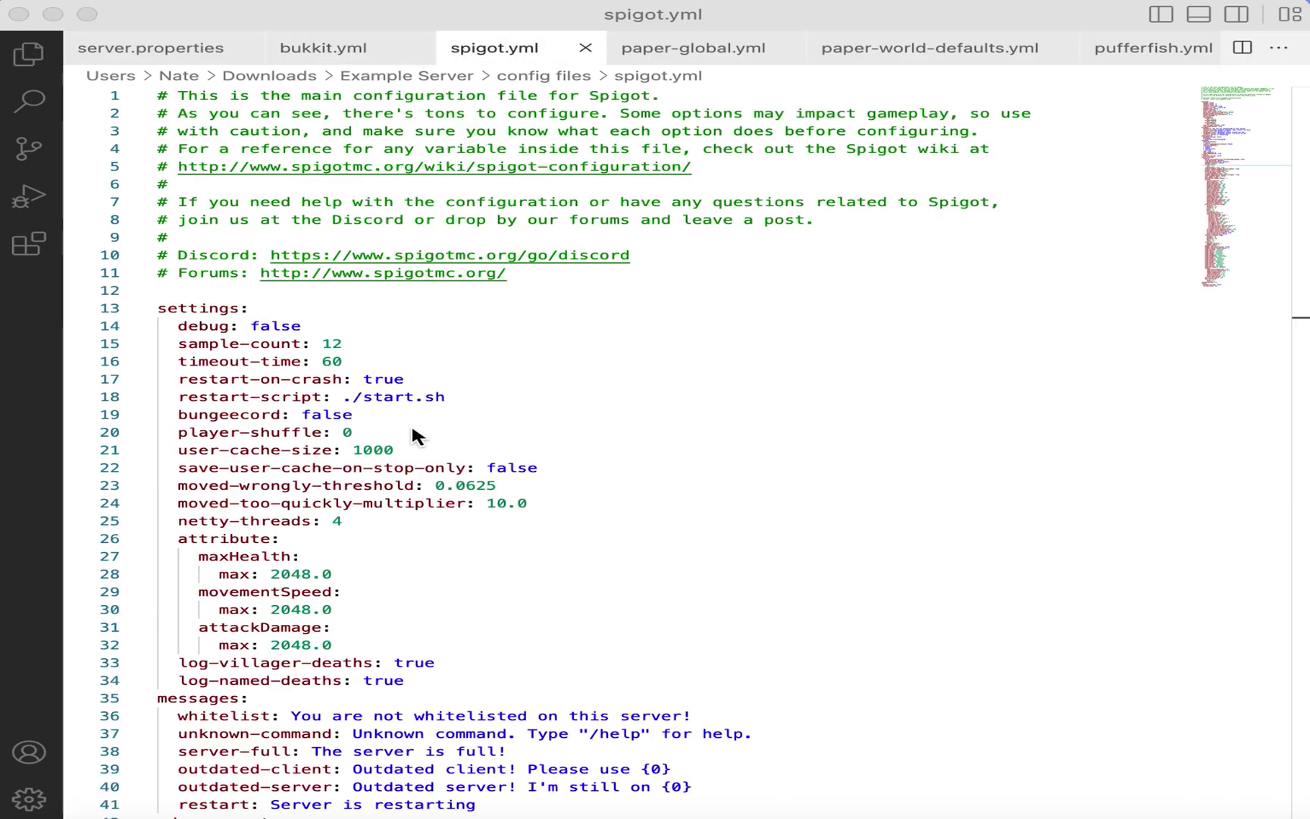
scroll(412, 430, "down", 2)
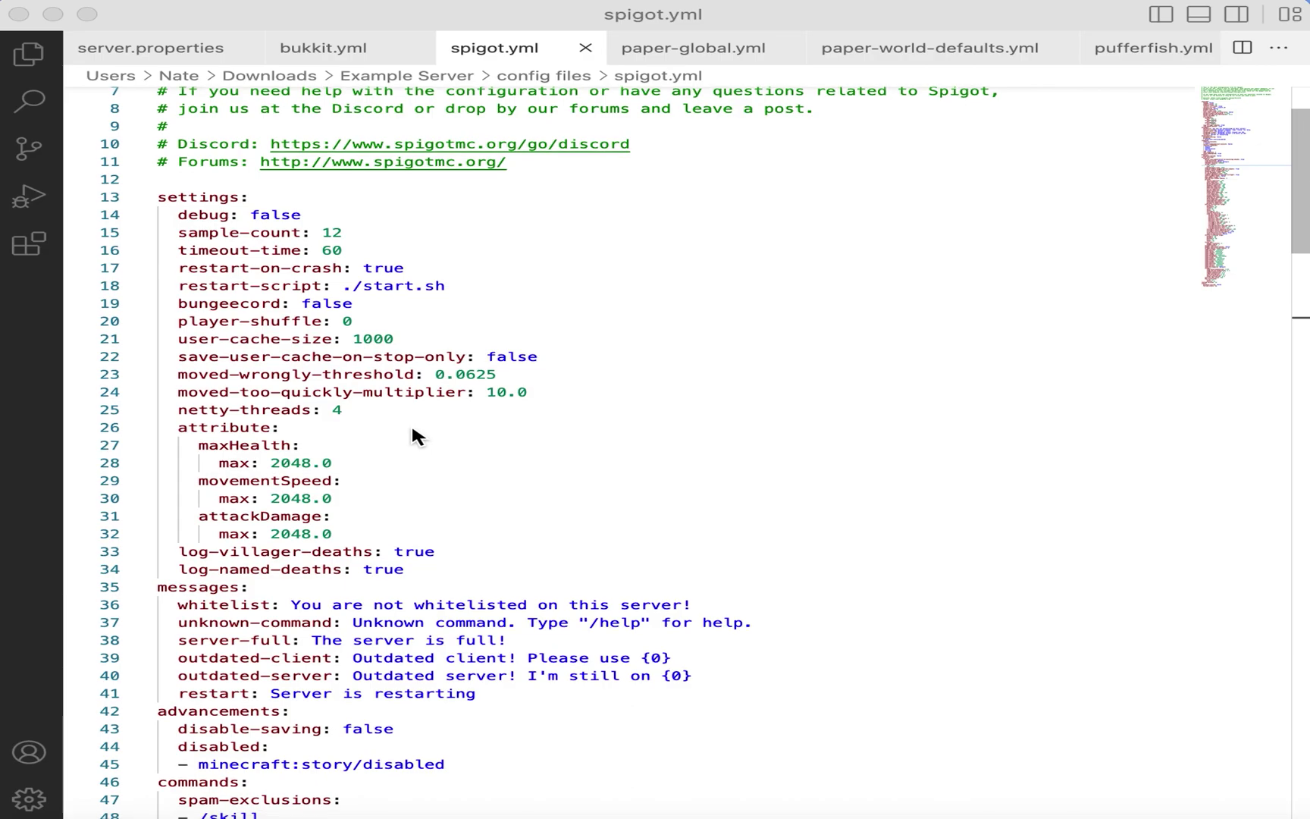
scroll(412, 429, "down", 3)
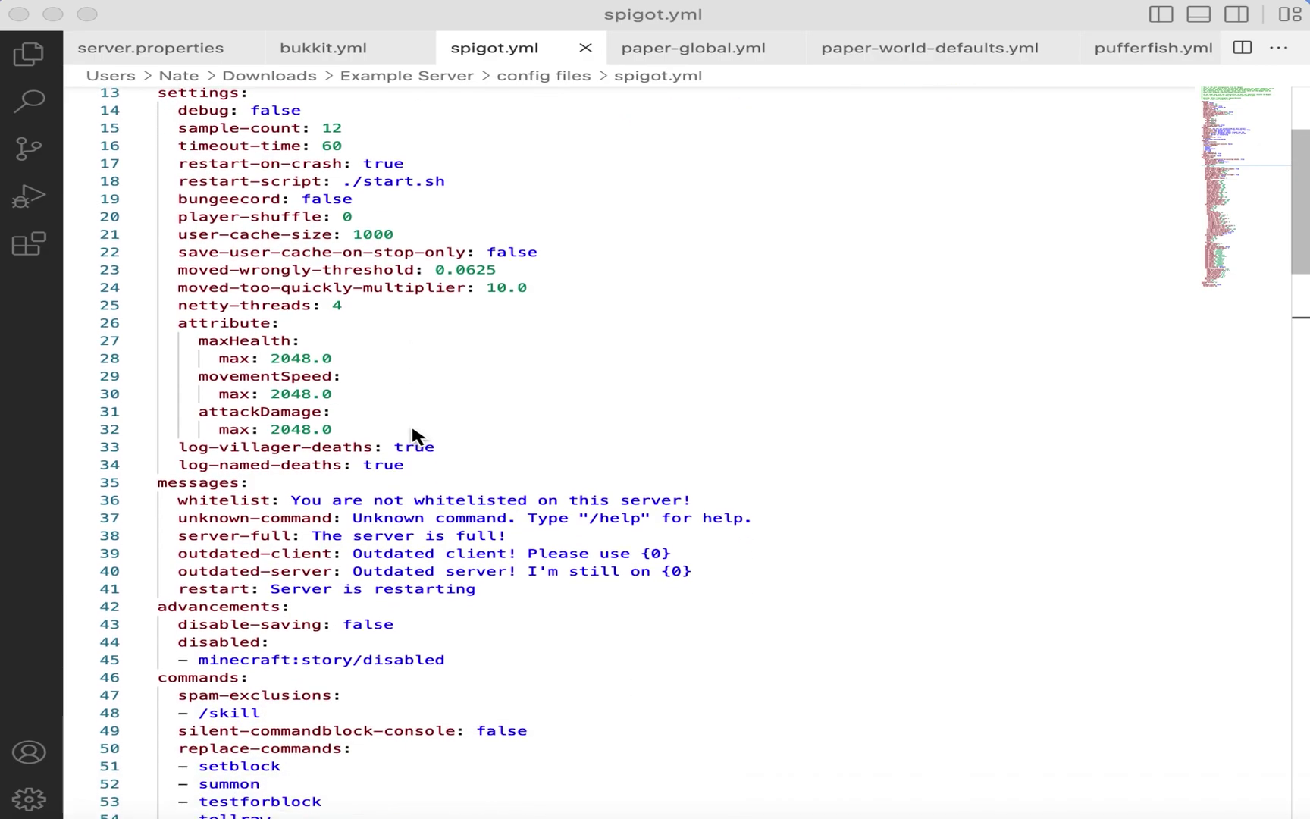
scroll(467, 437, "down", 8)
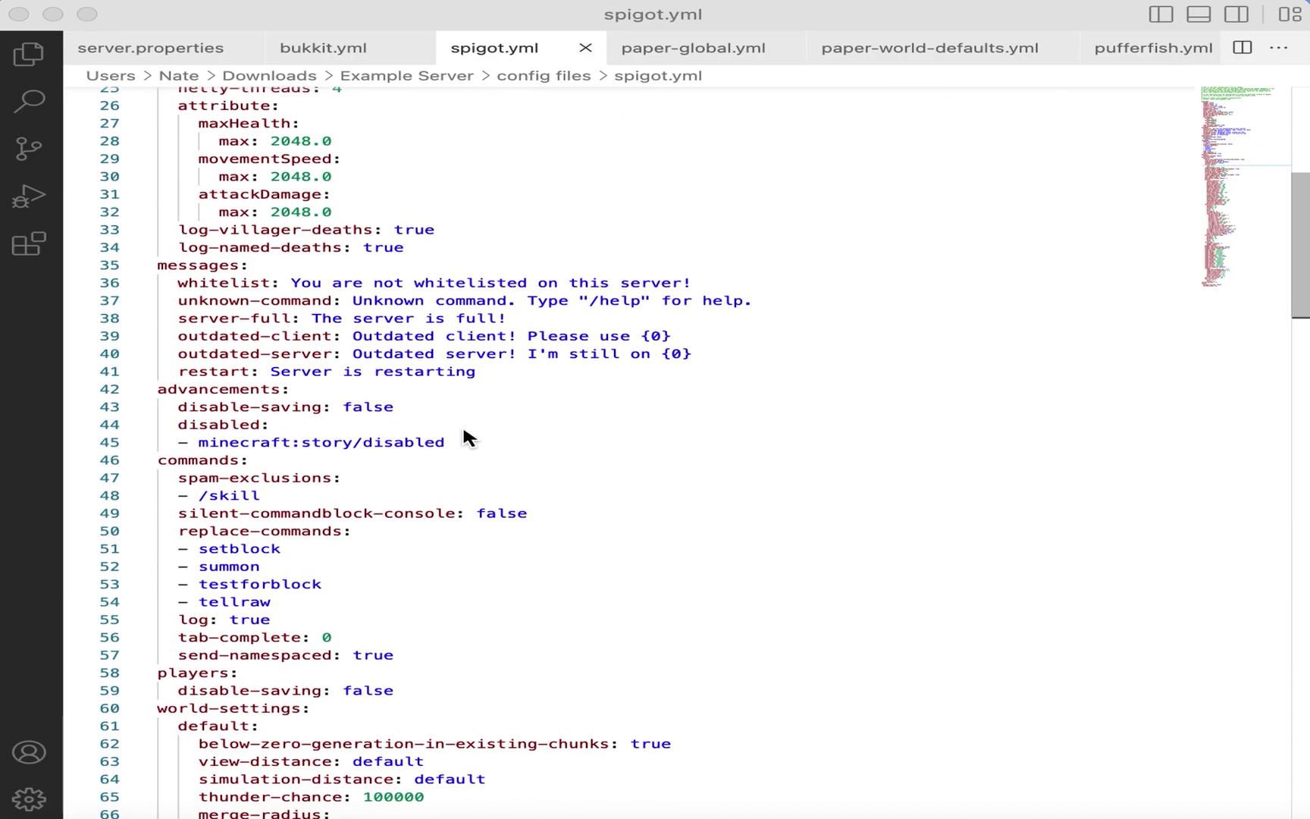
scroll(468, 439, "down", 2)
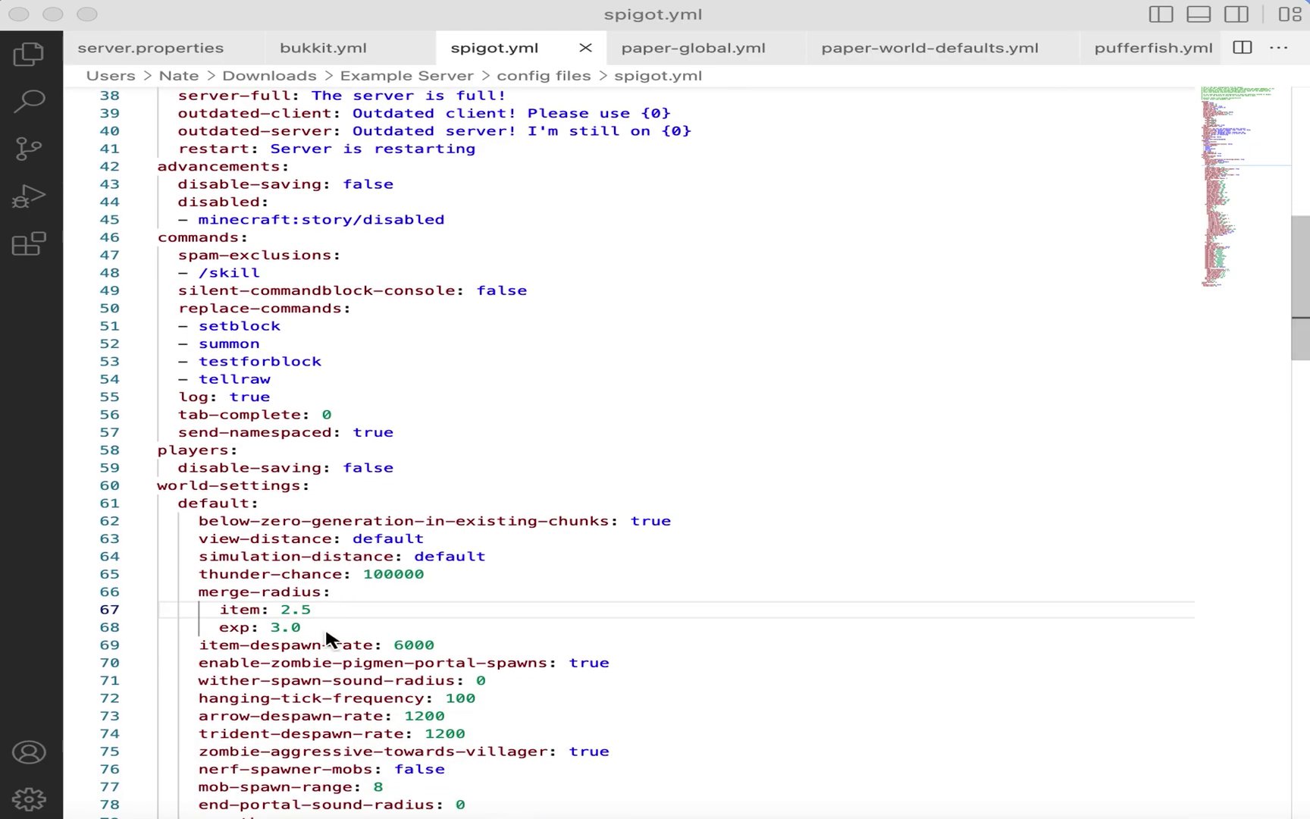
scroll(375, 552, "down", 2)
left_click(287, 509)
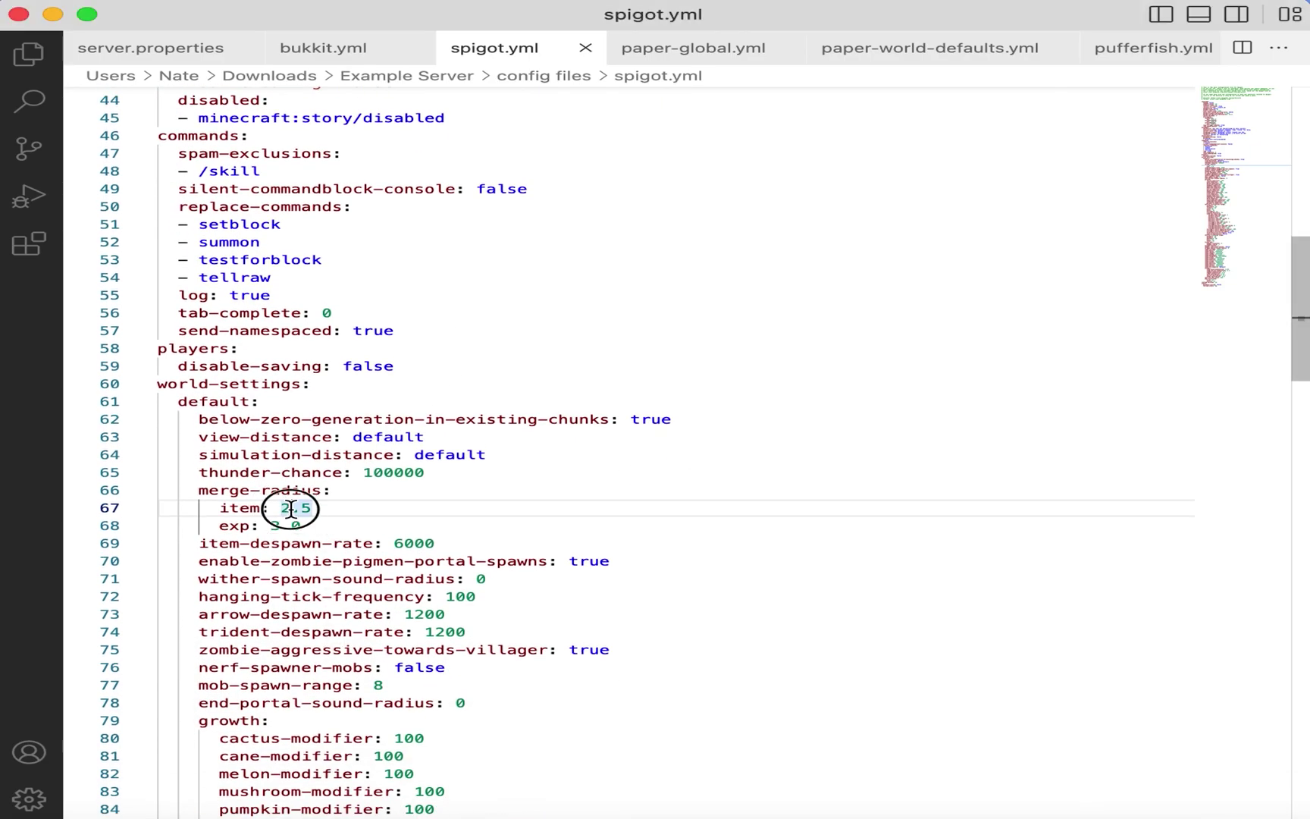
double_click(285, 508)
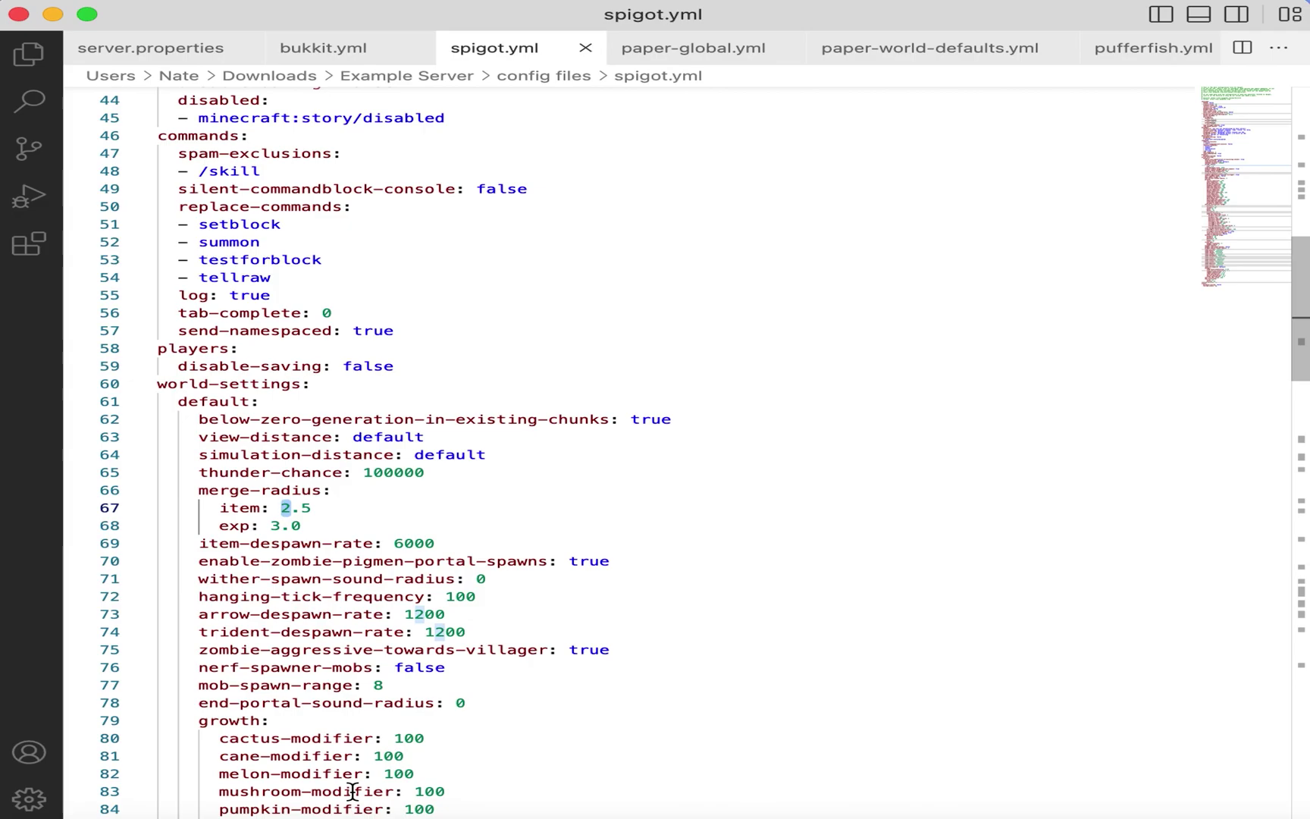
type("0")
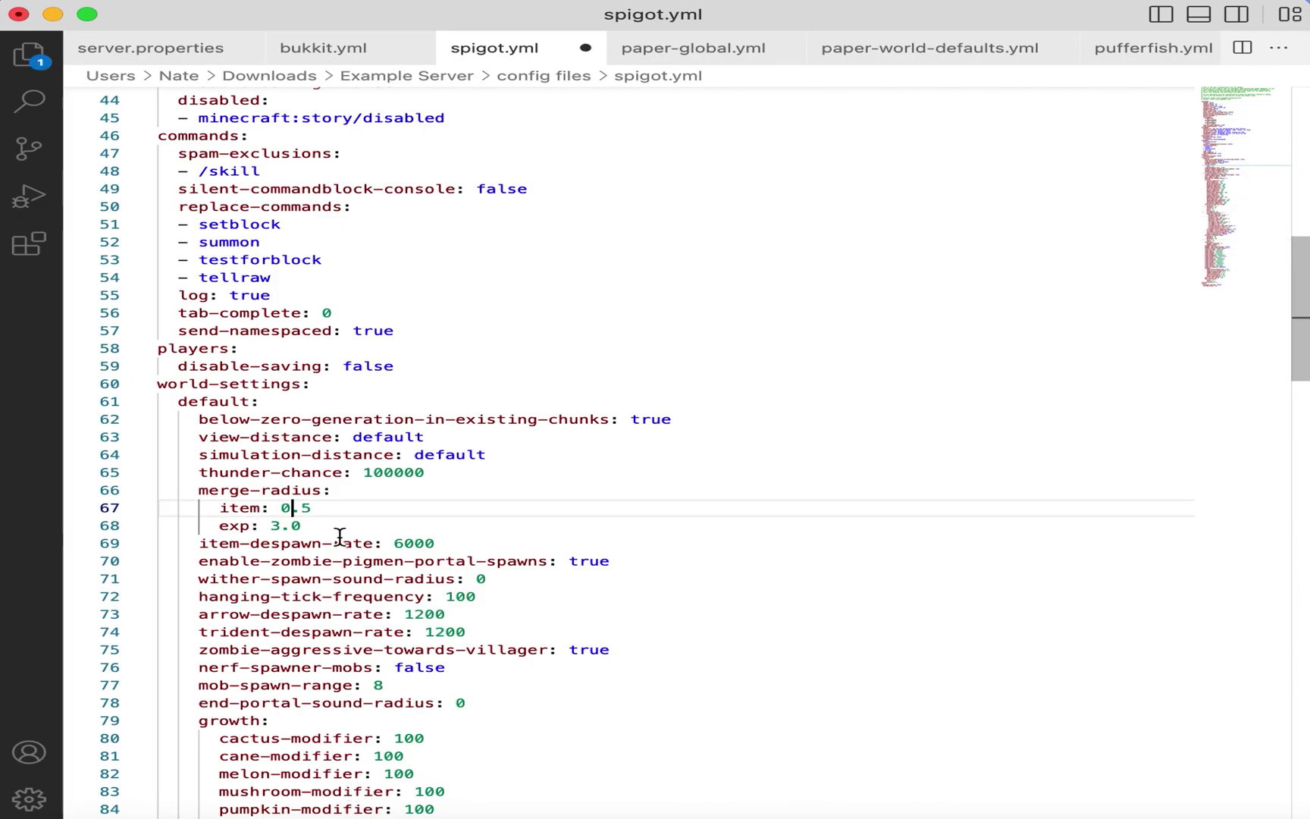
Step: Set the exp merge-radius in the default world settings to 0.0
scroll(340, 536, "down", 3)
scroll(340, 536, "down", 2)
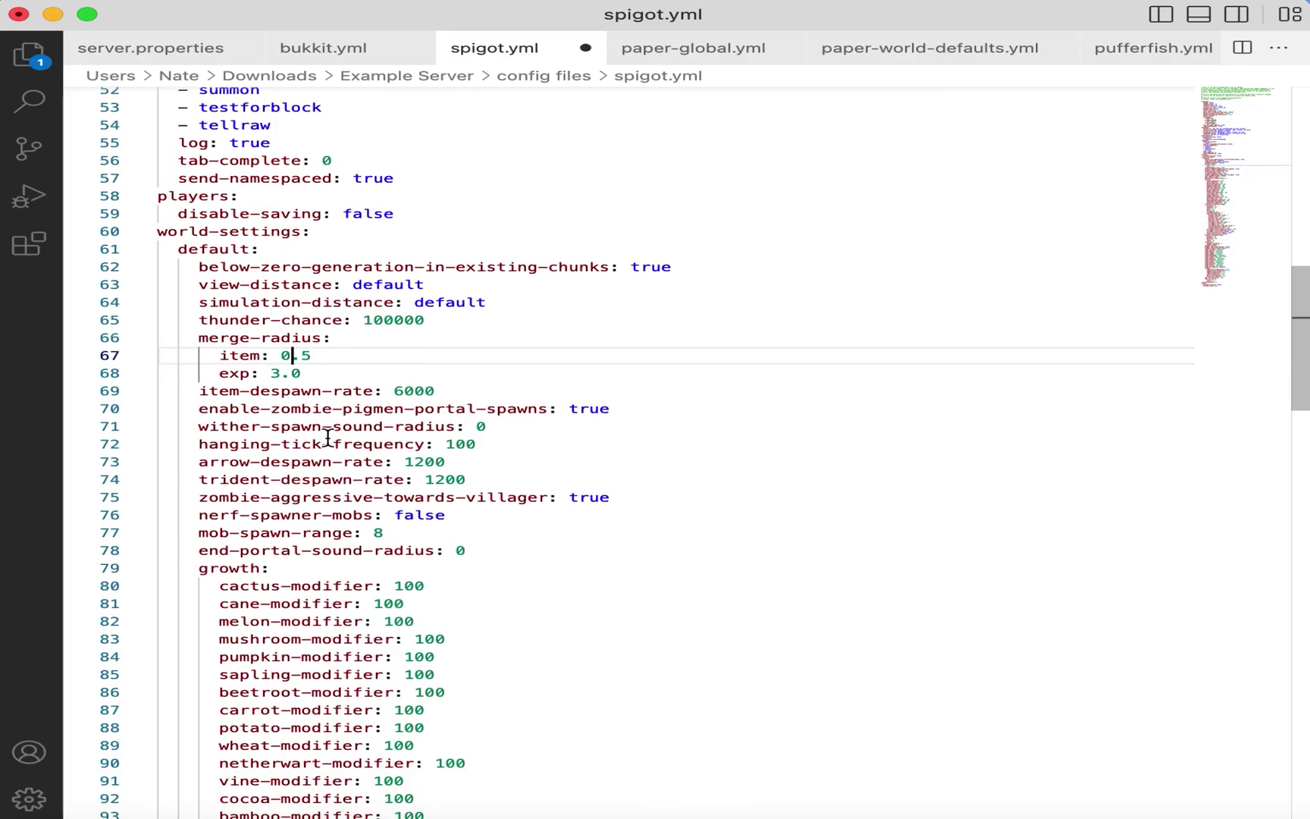
double_click(276, 373)
key("Right")
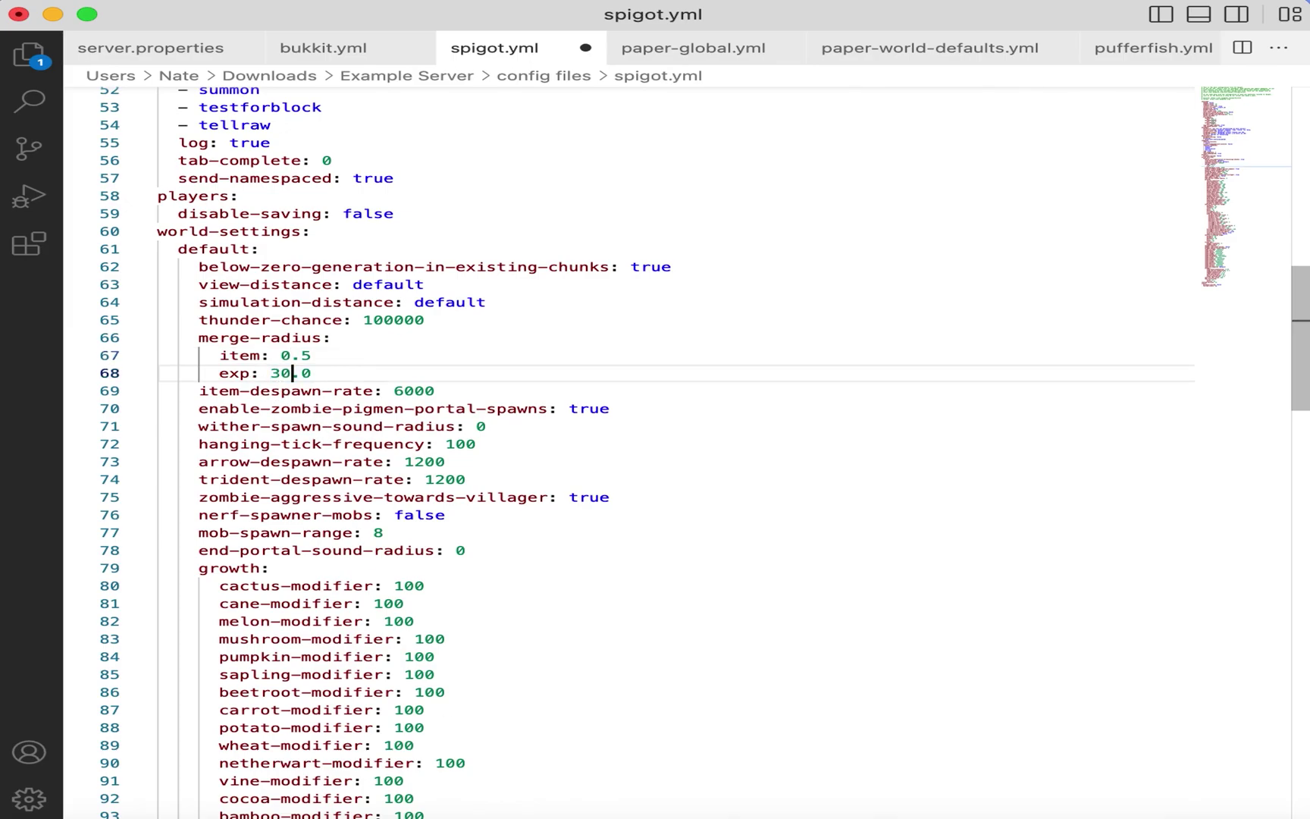
type("0")
double_click(273, 373)
Step: Set the entity-activation-range for animals to 160
scroll(314, 376, "down", 4)
scroll(314, 375, "down", 3)
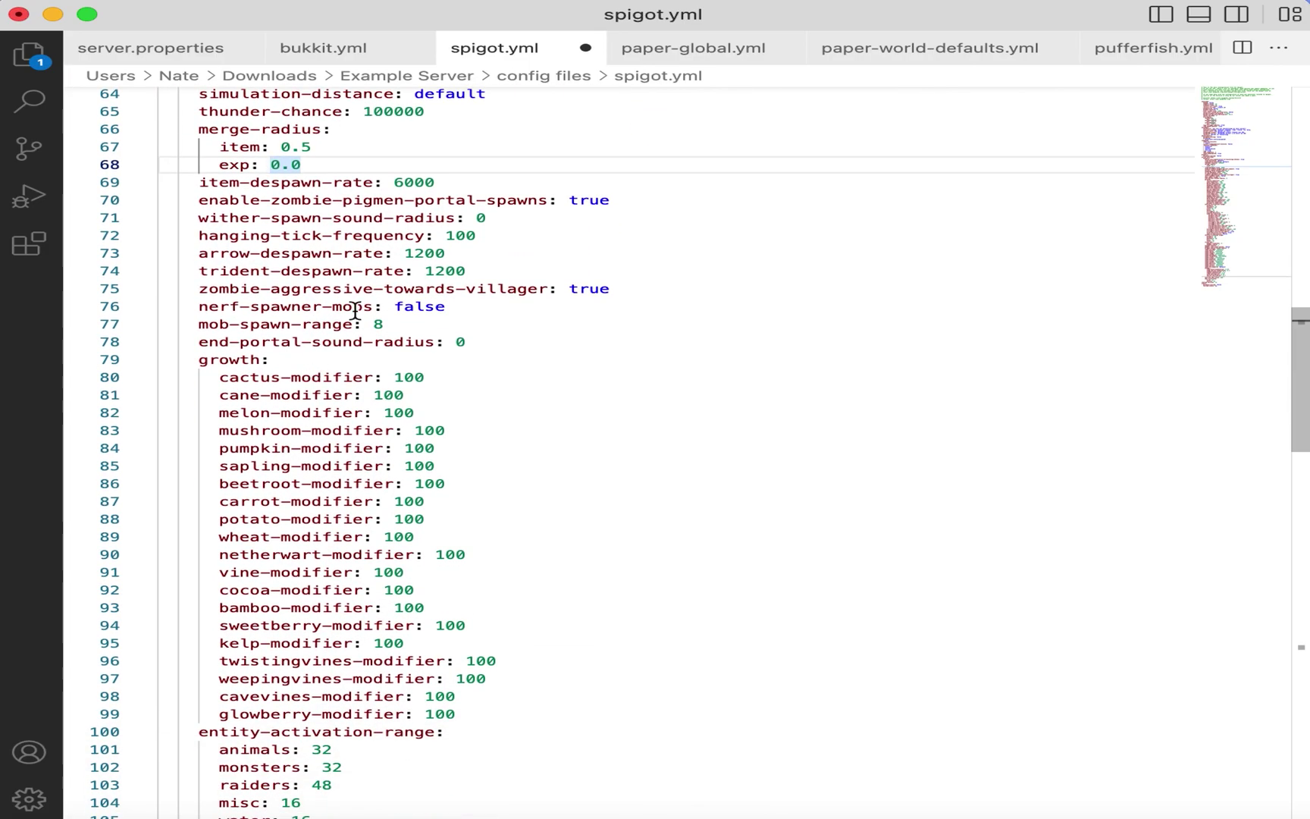
scroll(355, 311, "down", 10)
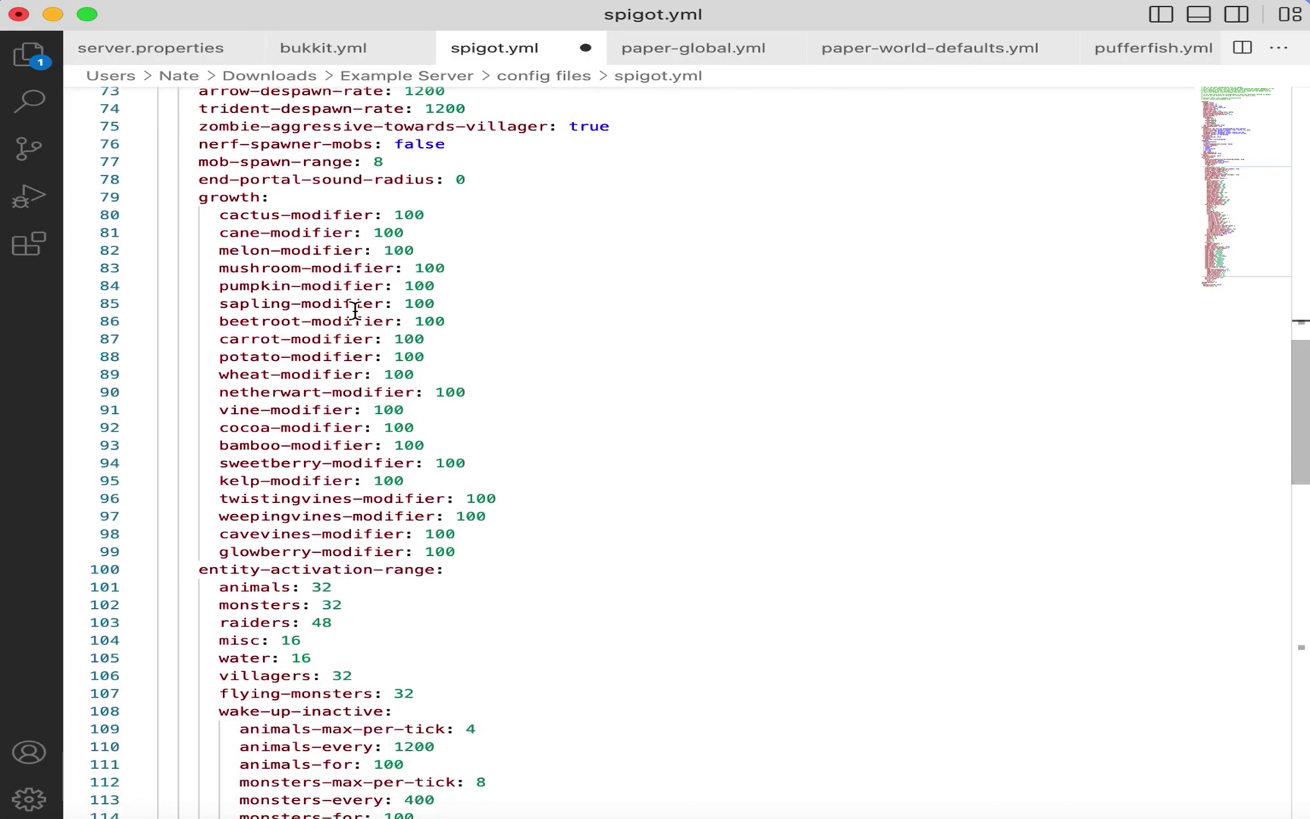
scroll(223, 521, "down", 1)
double_click(332, 412)
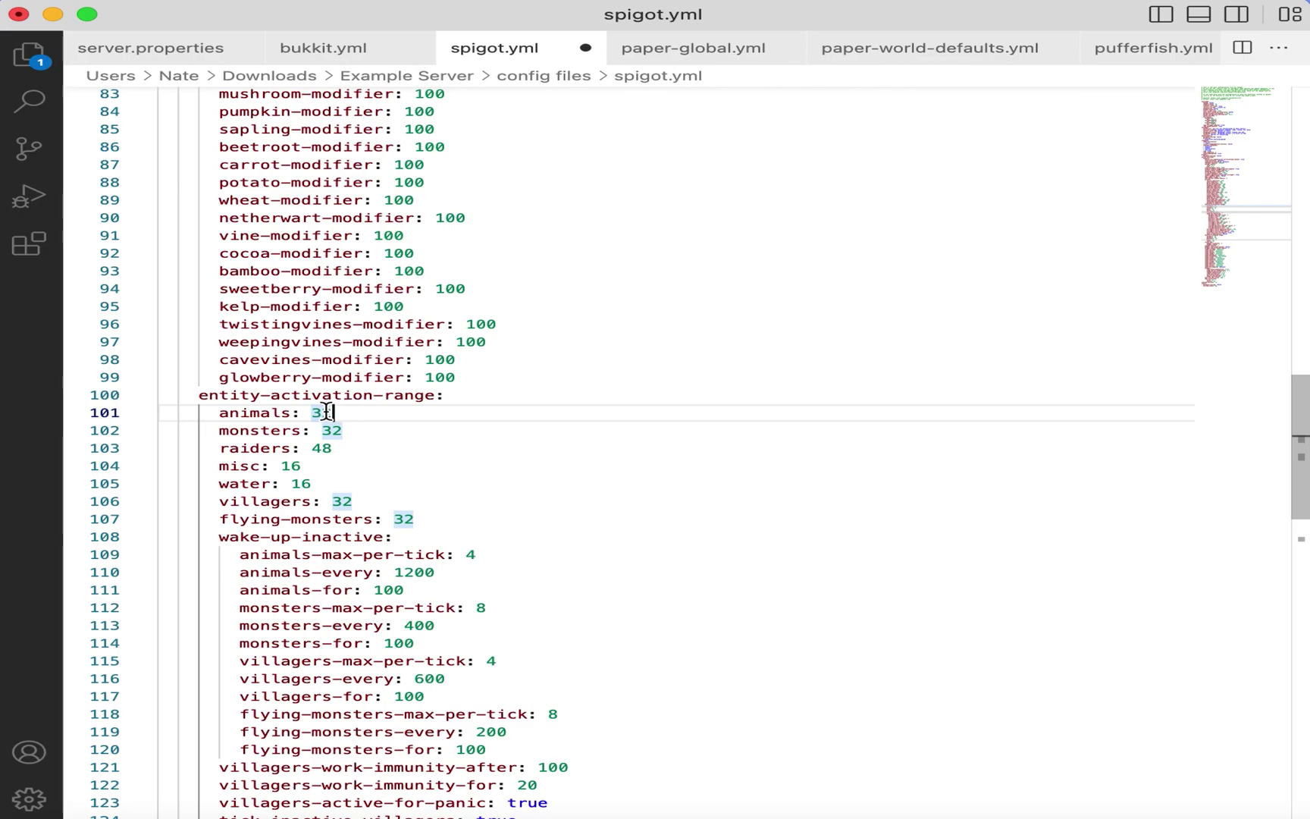
double_click(334, 412)
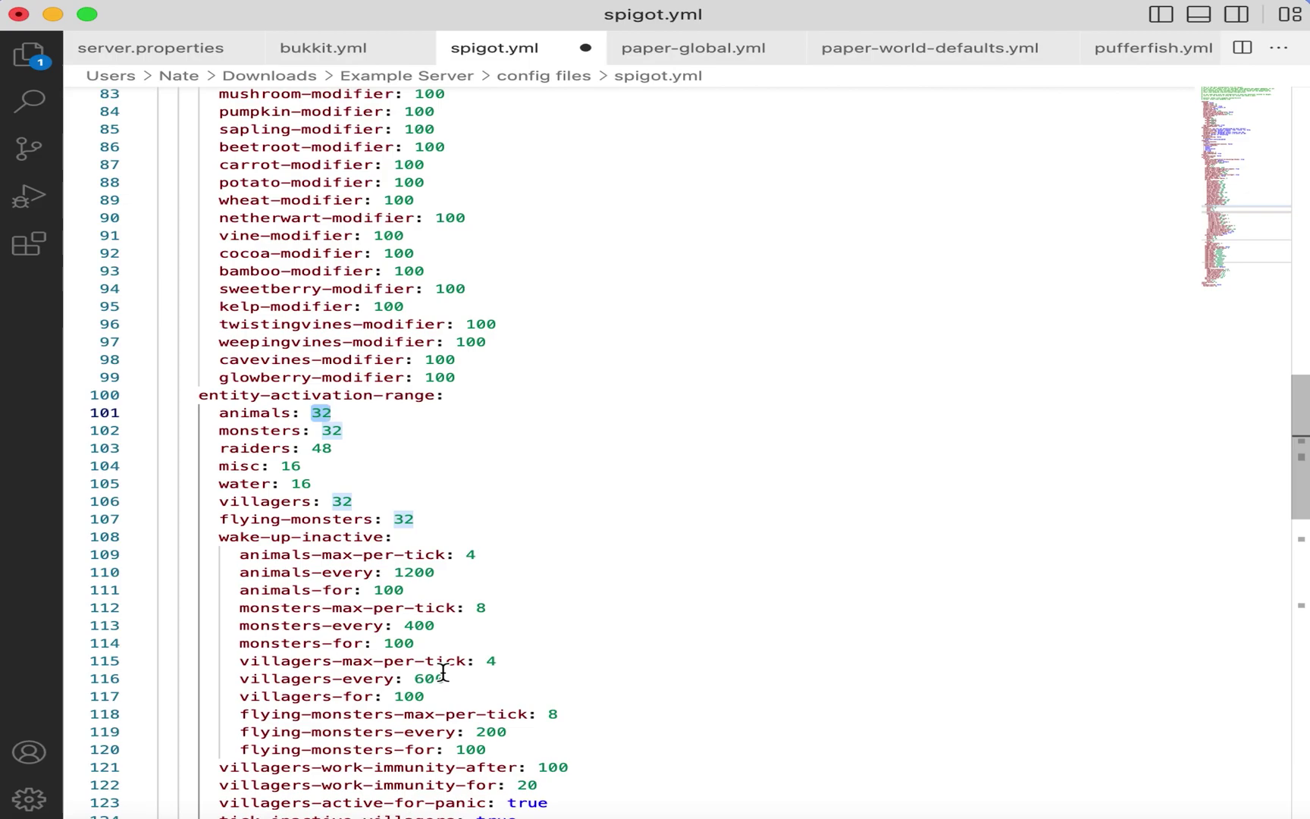
key("BackSpace")
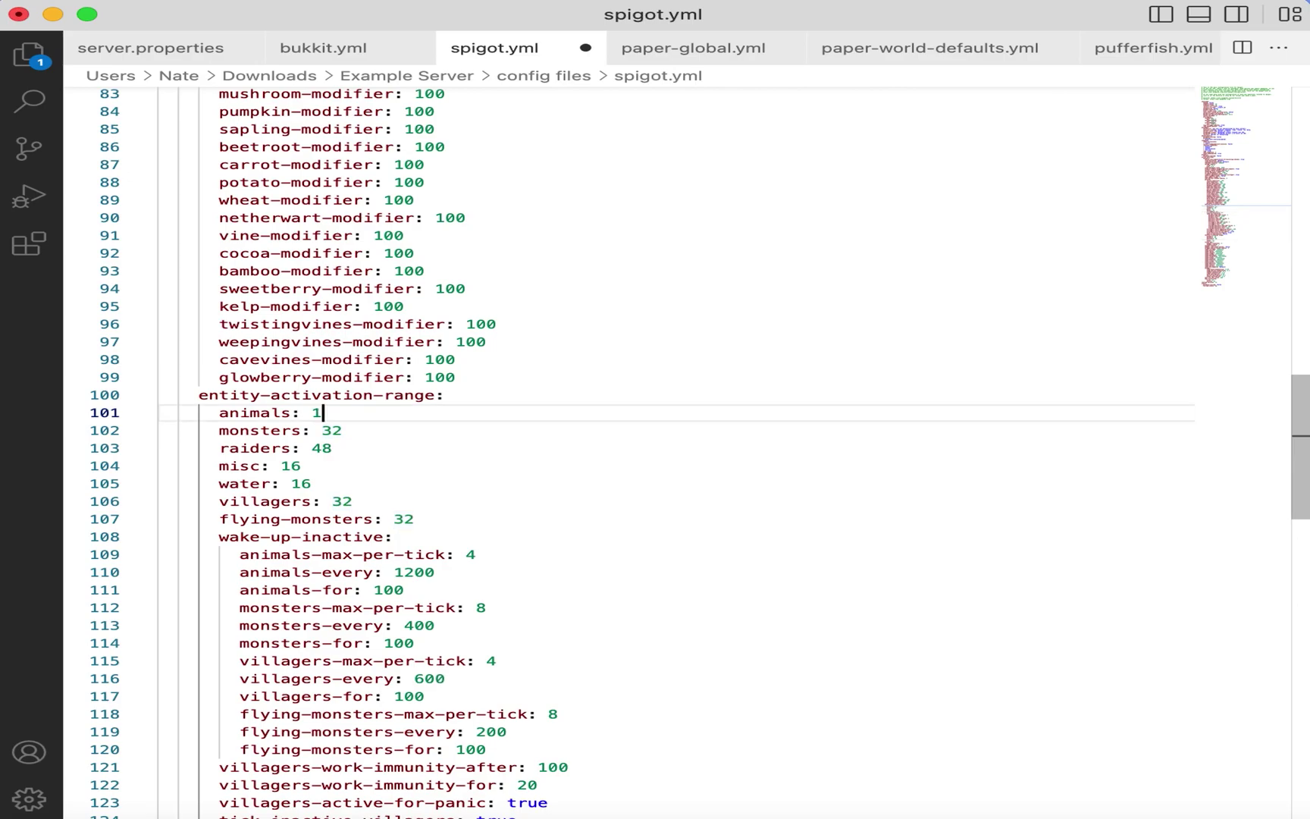
type("160")
Step: Copy the animals value of 160 to the monsters, misc, raiders and water entries of entity-activation-range
left_click(314, 415)
double_click(314, 415)
key("super+c")
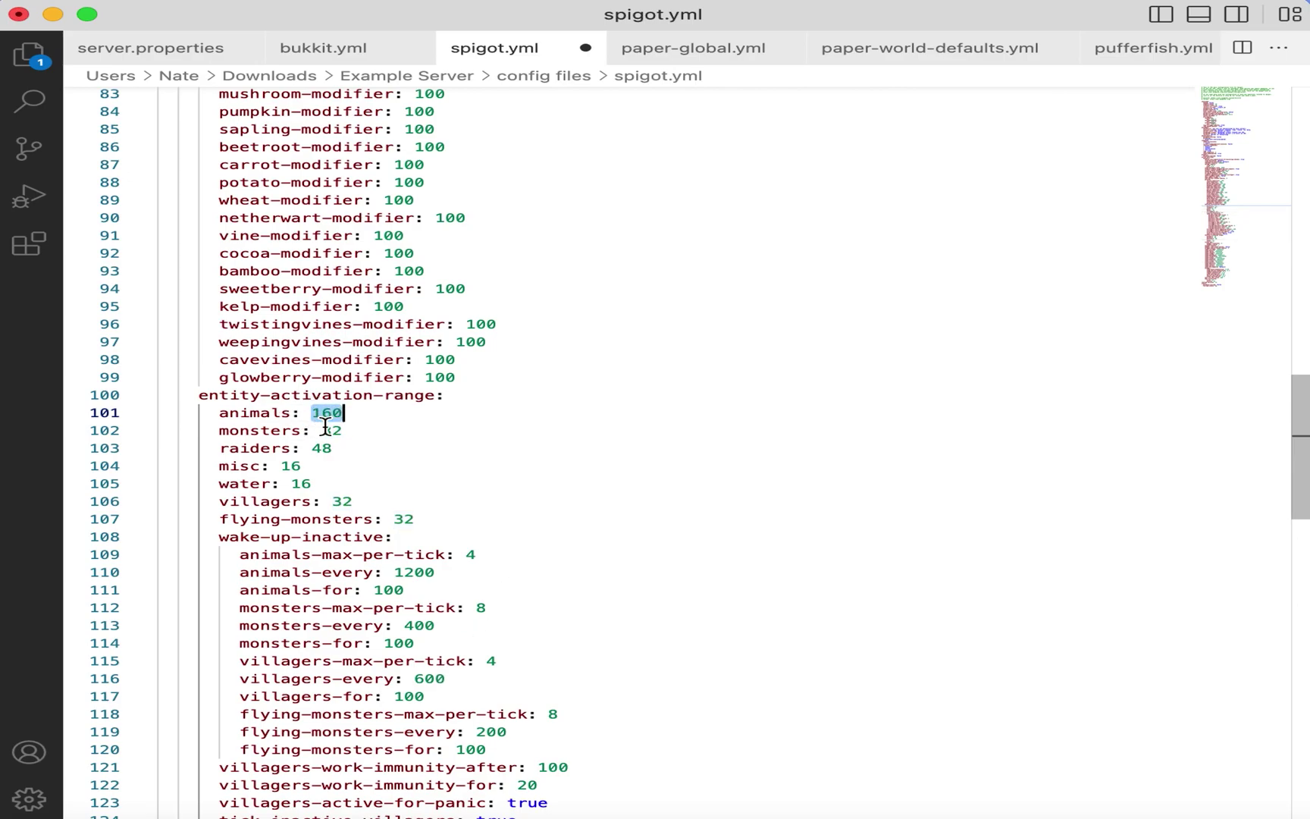
double_click(333, 430)
key("super+v")
double_click(297, 466)
key("super+v")
double_click(322, 448)
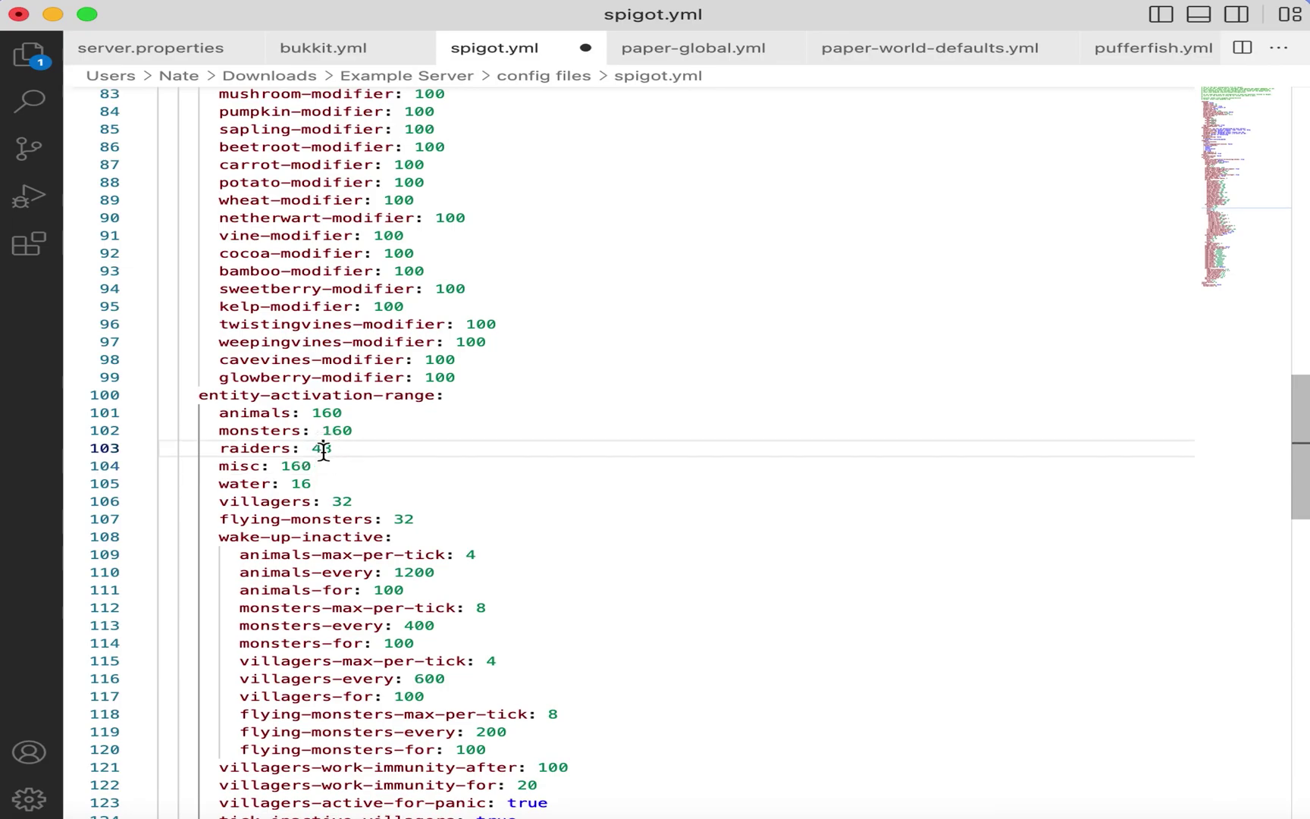
key("super+v")
double_click(302, 484)
key("super+v")
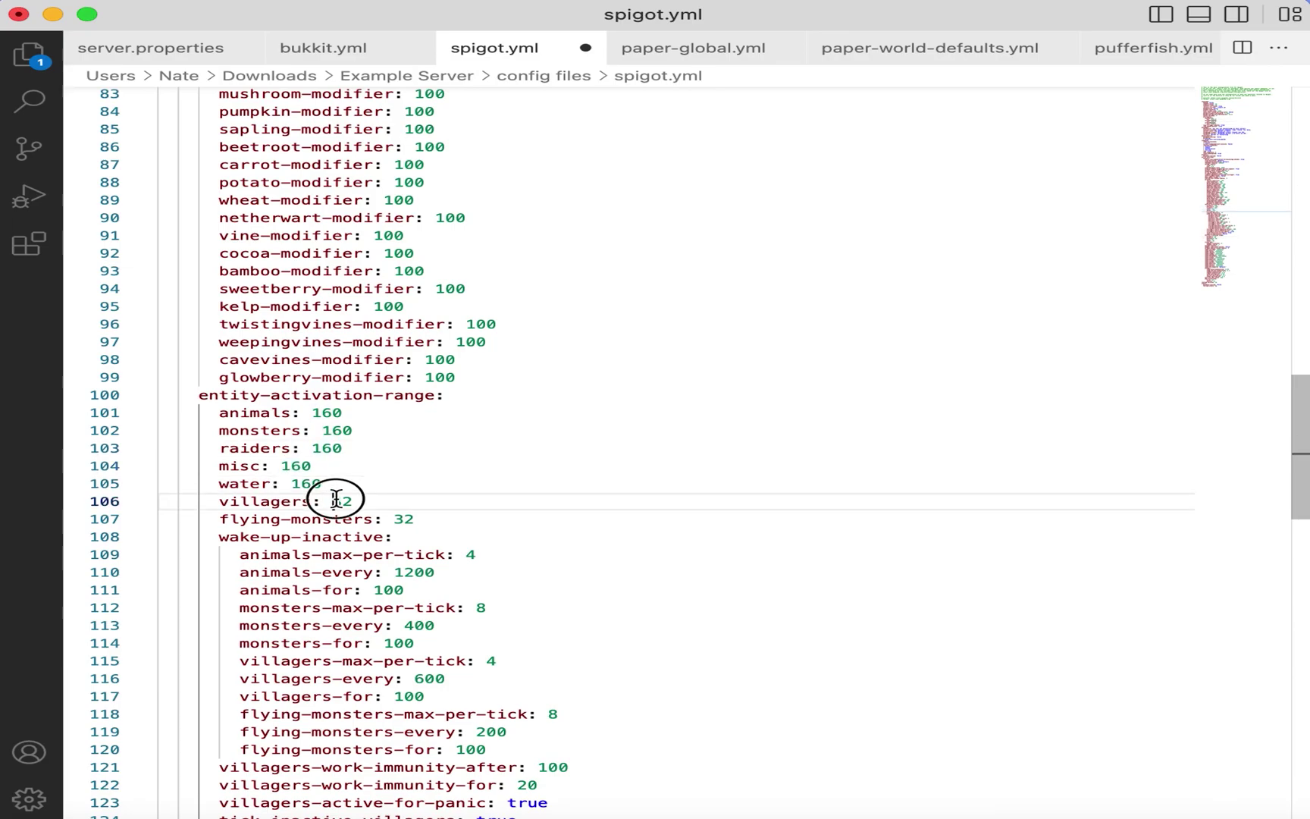
Step: Set the entity-activation-range for villagers and flying-monsters to 160
double_click(335, 499)
type("160")
left_click_drag(395, 518, 404, 521)
type("160")
Step: Set the players and animals values of entity-tracking-range to 160
scroll(404, 522, "down", 6)
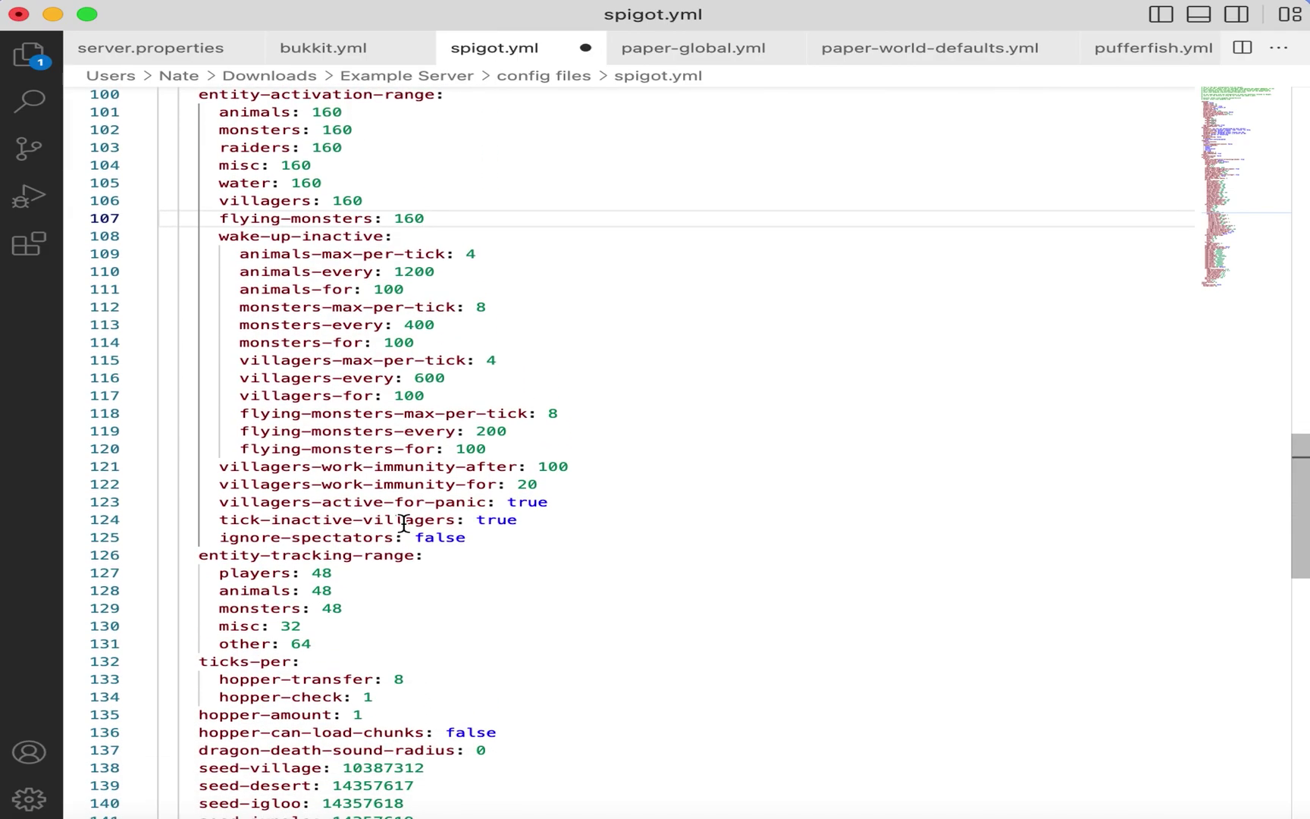
scroll(404, 521, "down", 2)
double_click(320, 513)
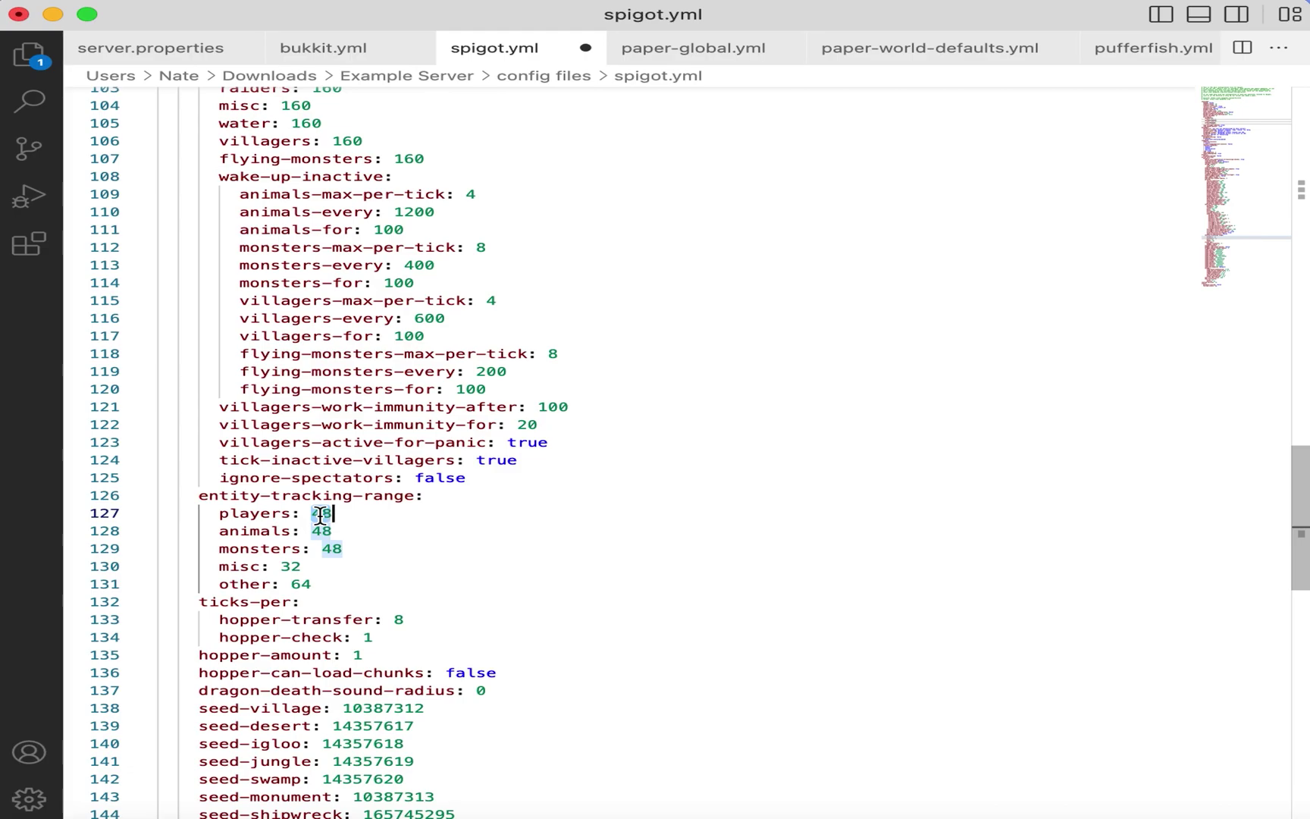
key("BackSpace")
key("BackSpace")
type("48")
scroll(479, 455, "down", 3)
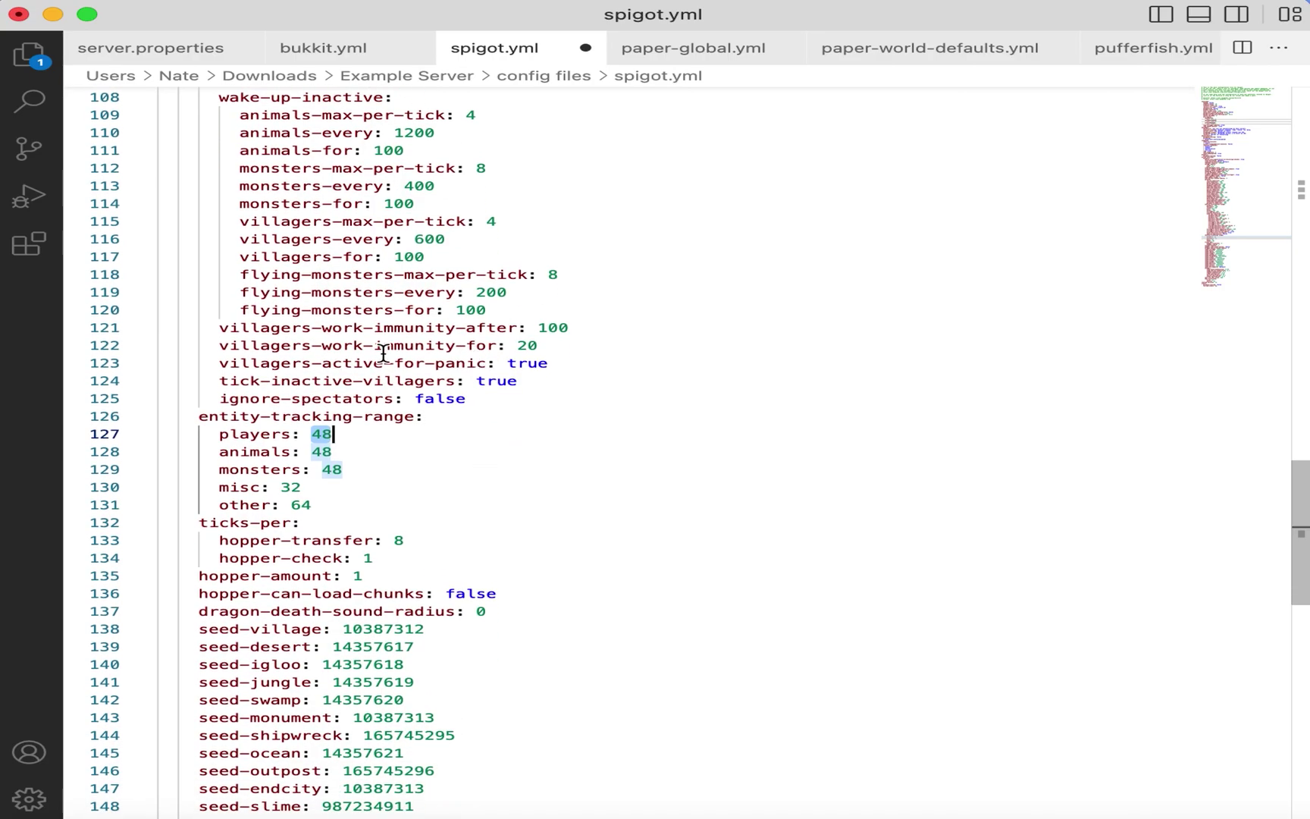
key("BackSpace")
key("BackSpace")
type("160")
double_click(321, 452)
type("160")
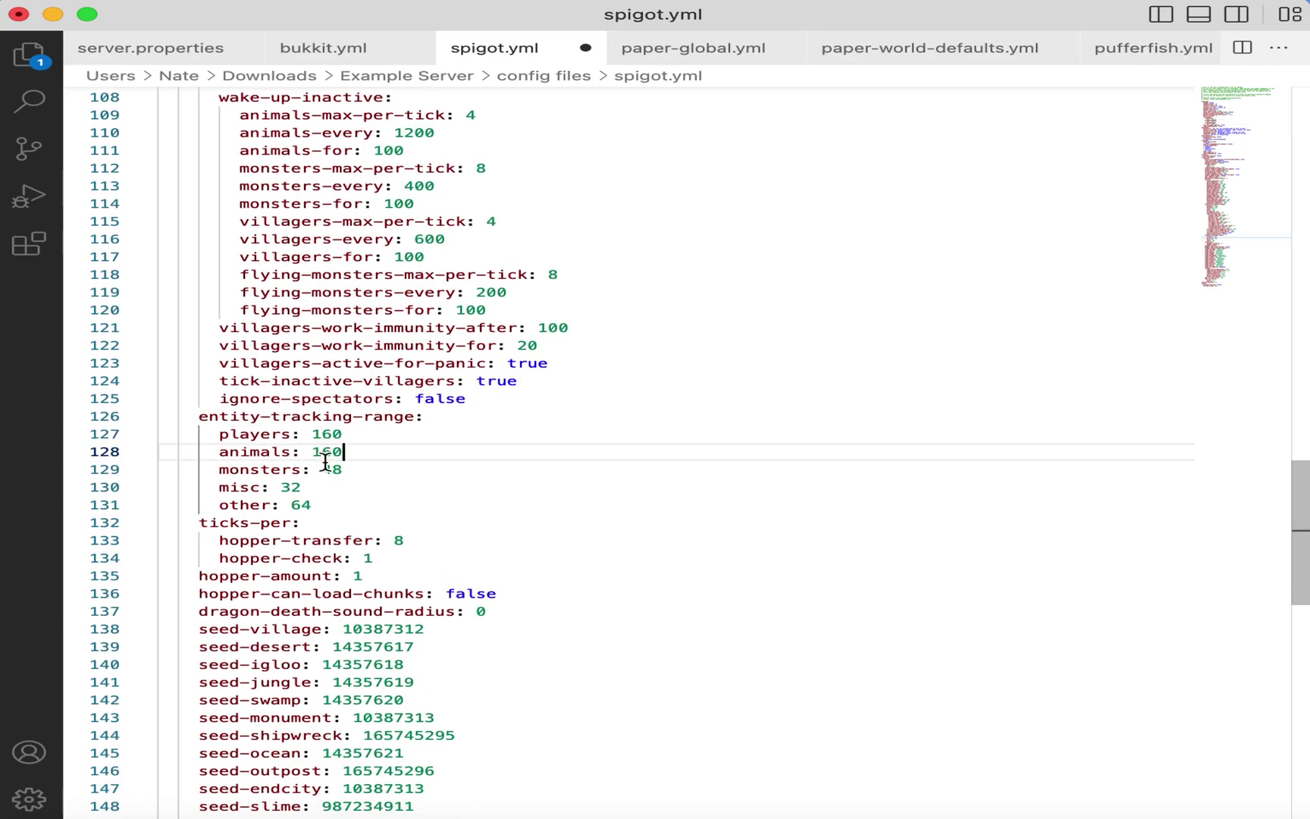
Step: Set the monsters, misc and other values of entity-tracking-range to 160
double_click(327, 469)
type("160")
double_click(291, 487)
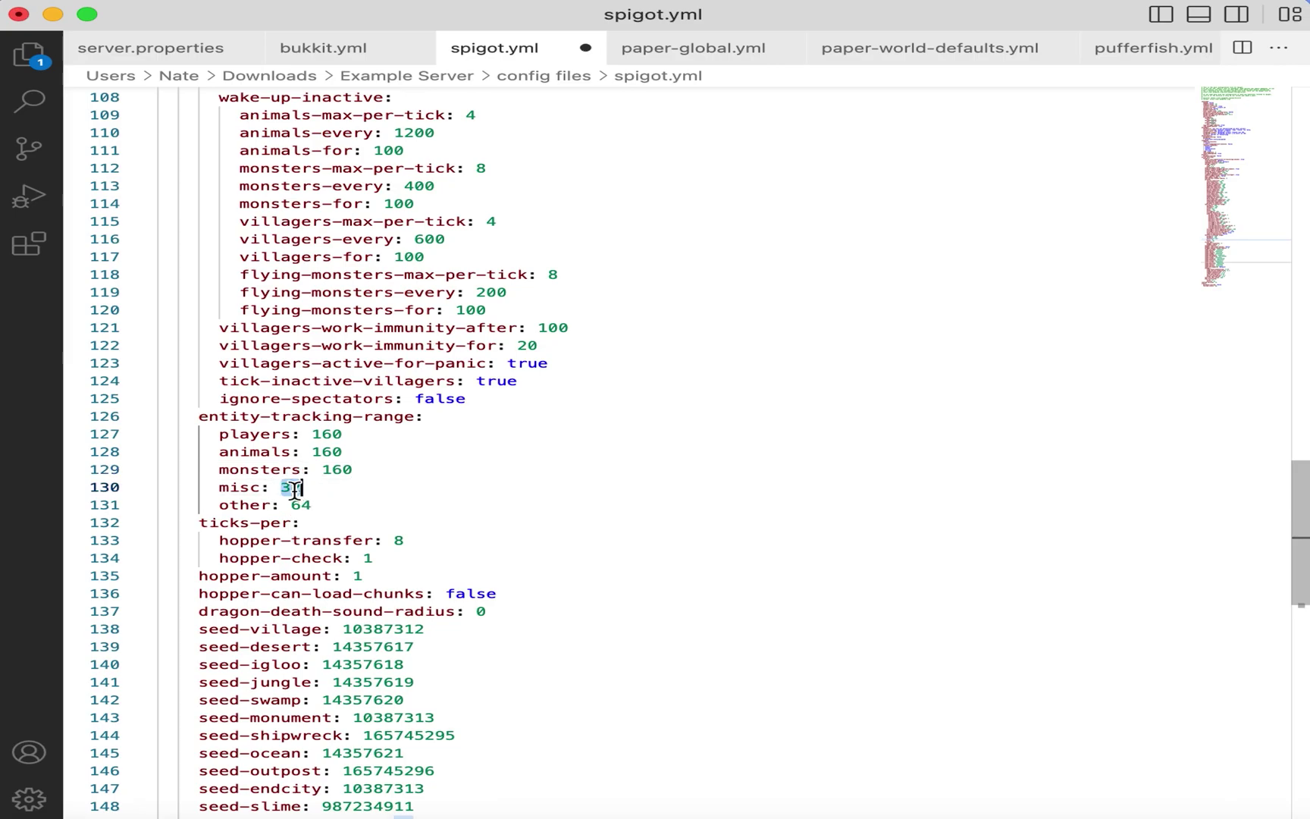
type("160")
double_click(307, 505)
type("160")
scroll(319, 512, "down", 1)
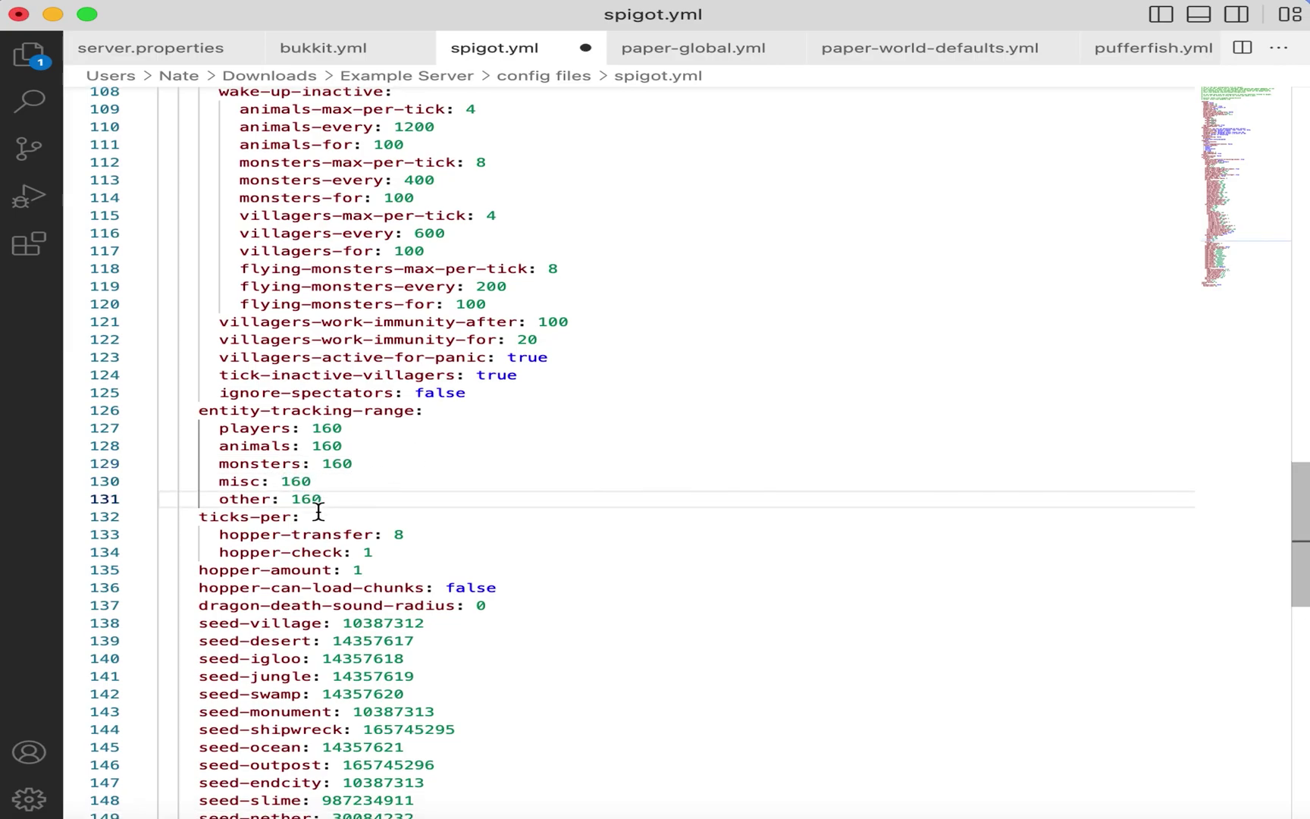
Step: Set hopper-can-load-chunks in the default world settings to true
scroll(319, 512, "down", 5)
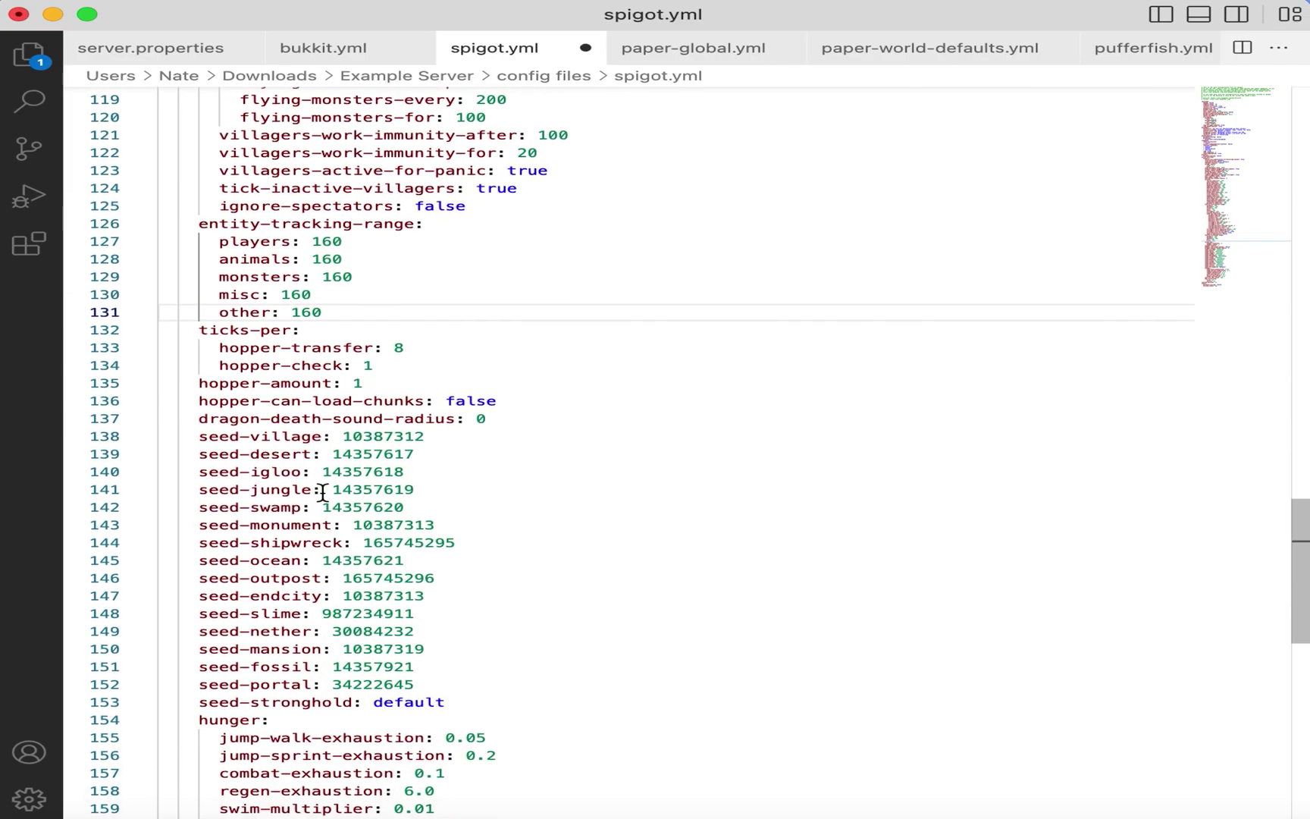
double_click(472, 402)
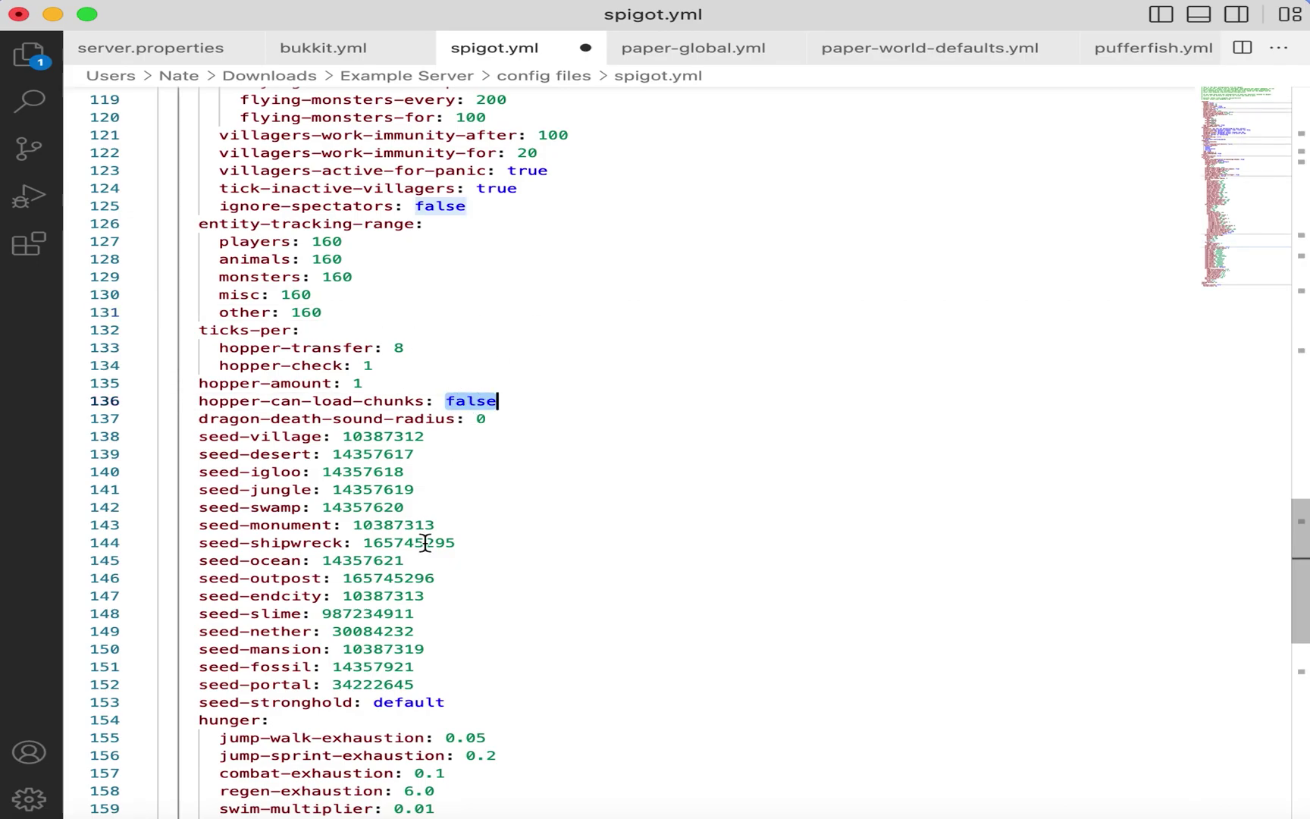
type("true")
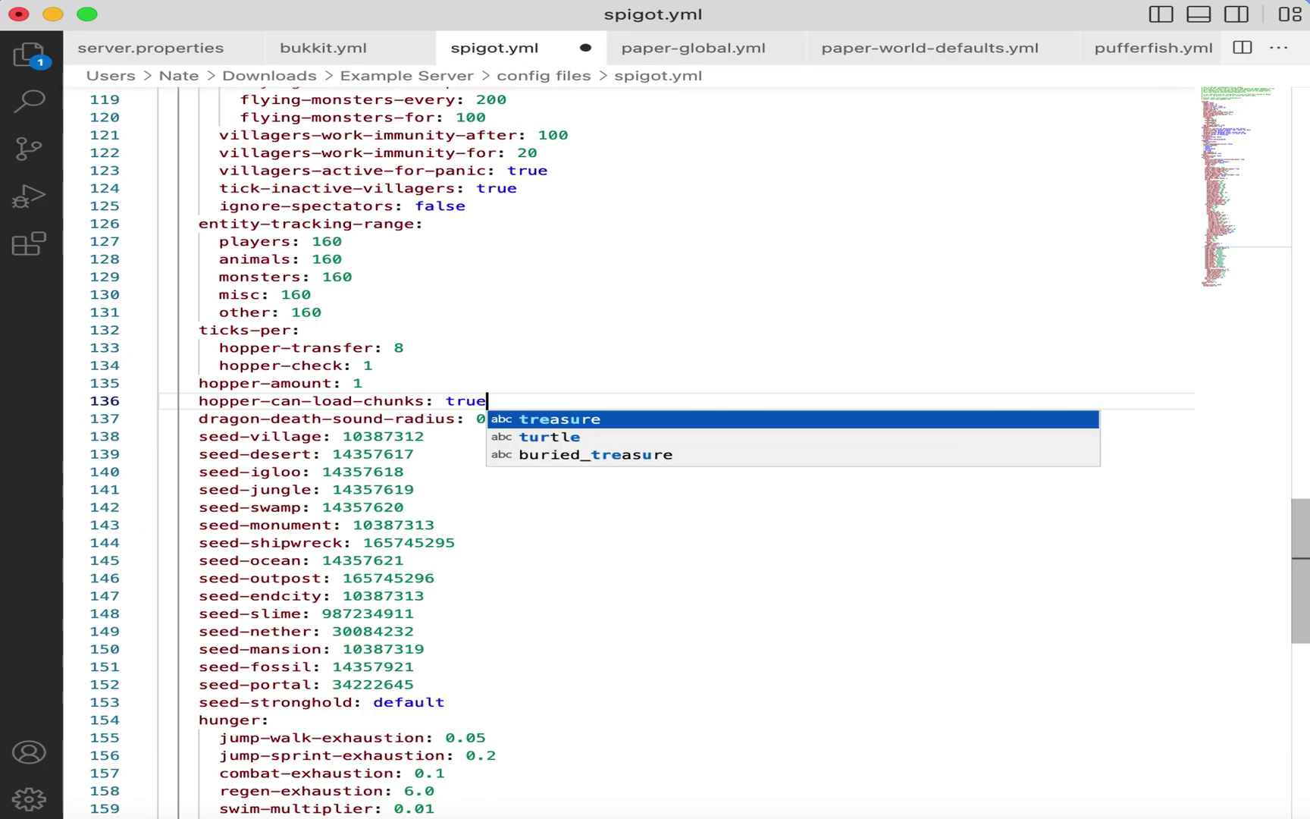
Step: Set max-tnt-per-tick to 0 and save spigot.yml
scroll(331, 433, "down", 7)
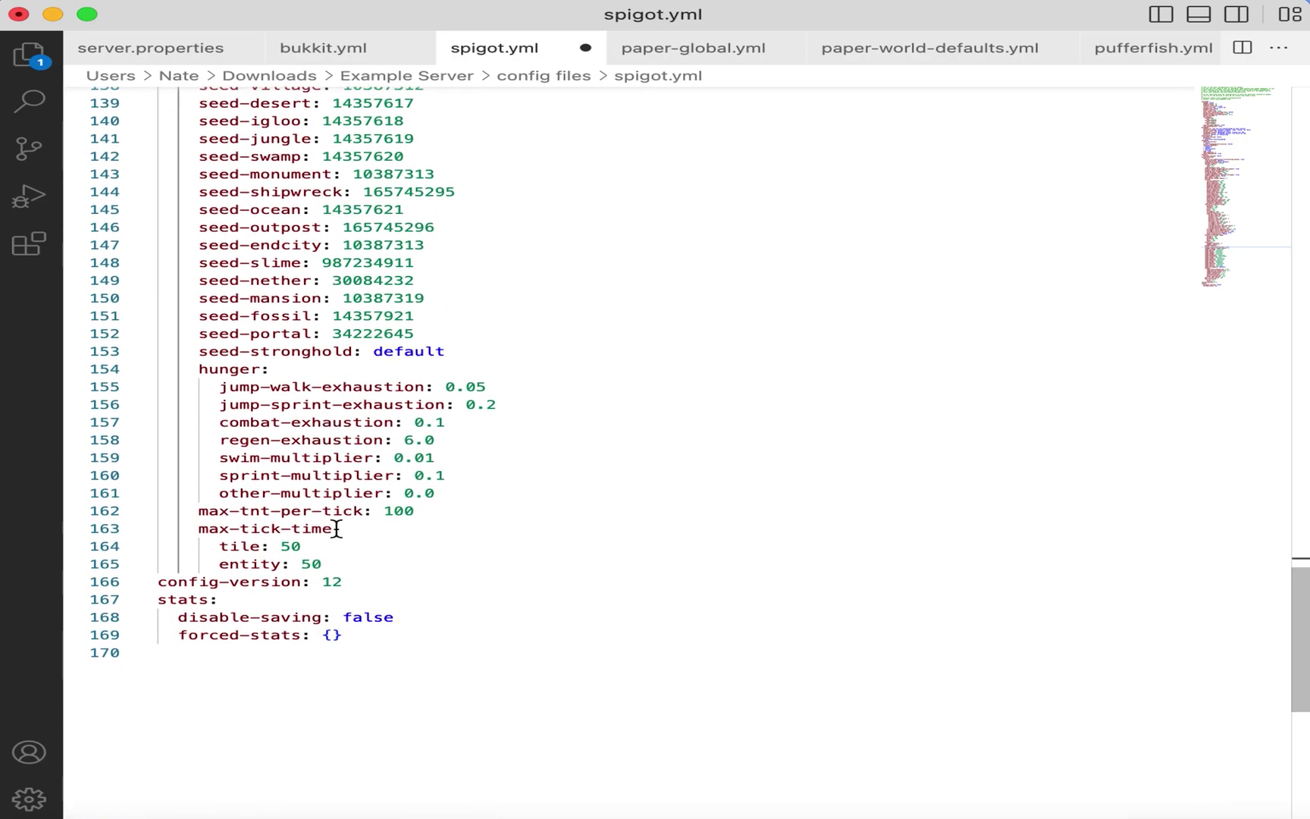
left_click(393, 509)
double_click(393, 510)
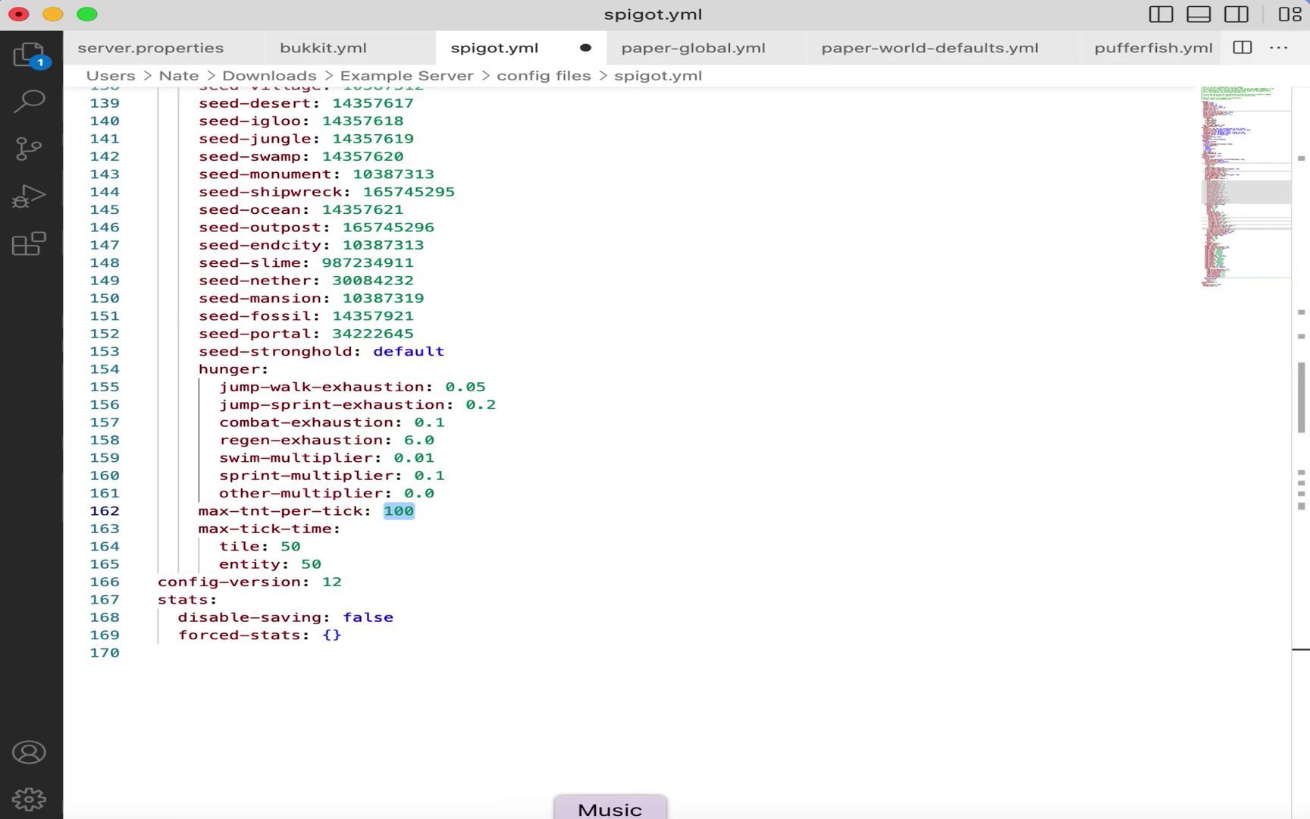
type("0")
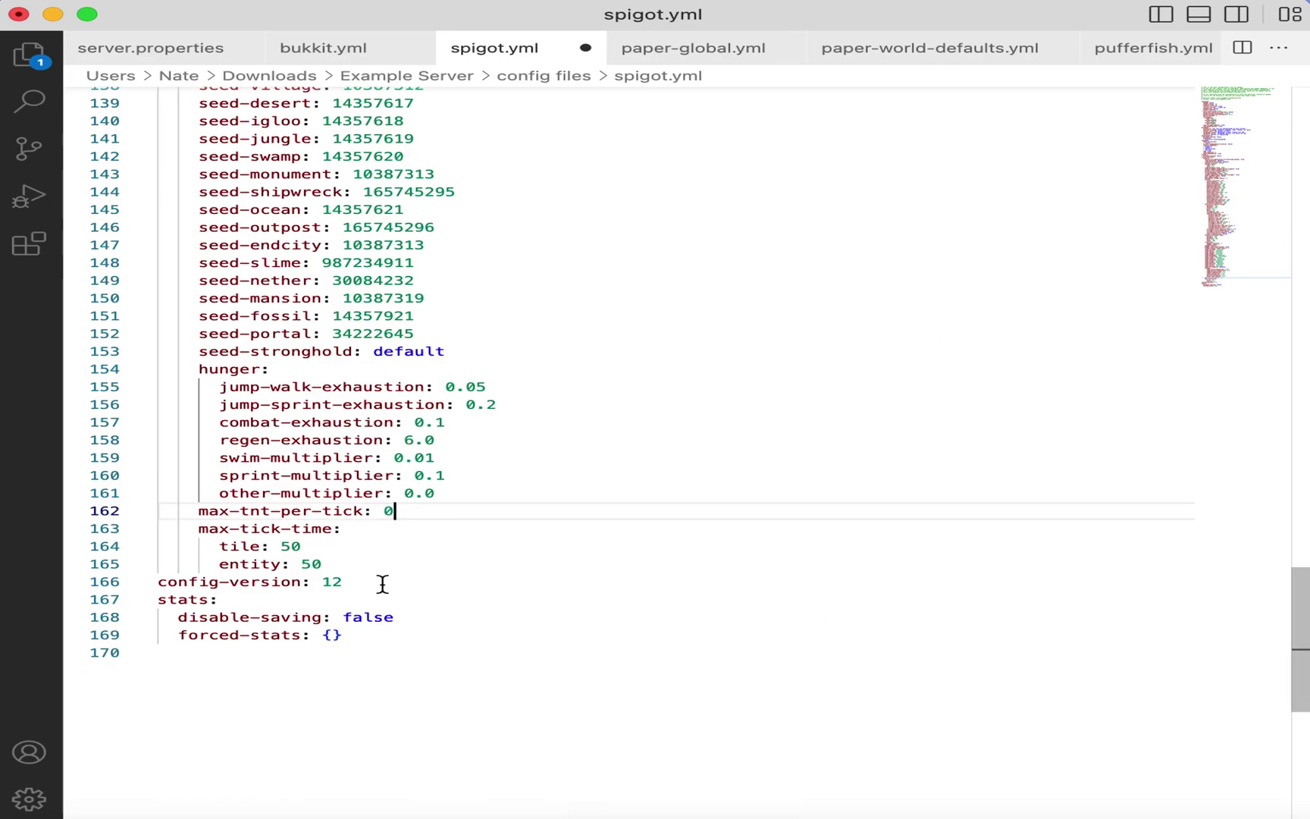
key("super+s")
Step: Open paper-global.yml and set allow-headless-pistons under unsupported-settings to true
key("super+alt+Right")
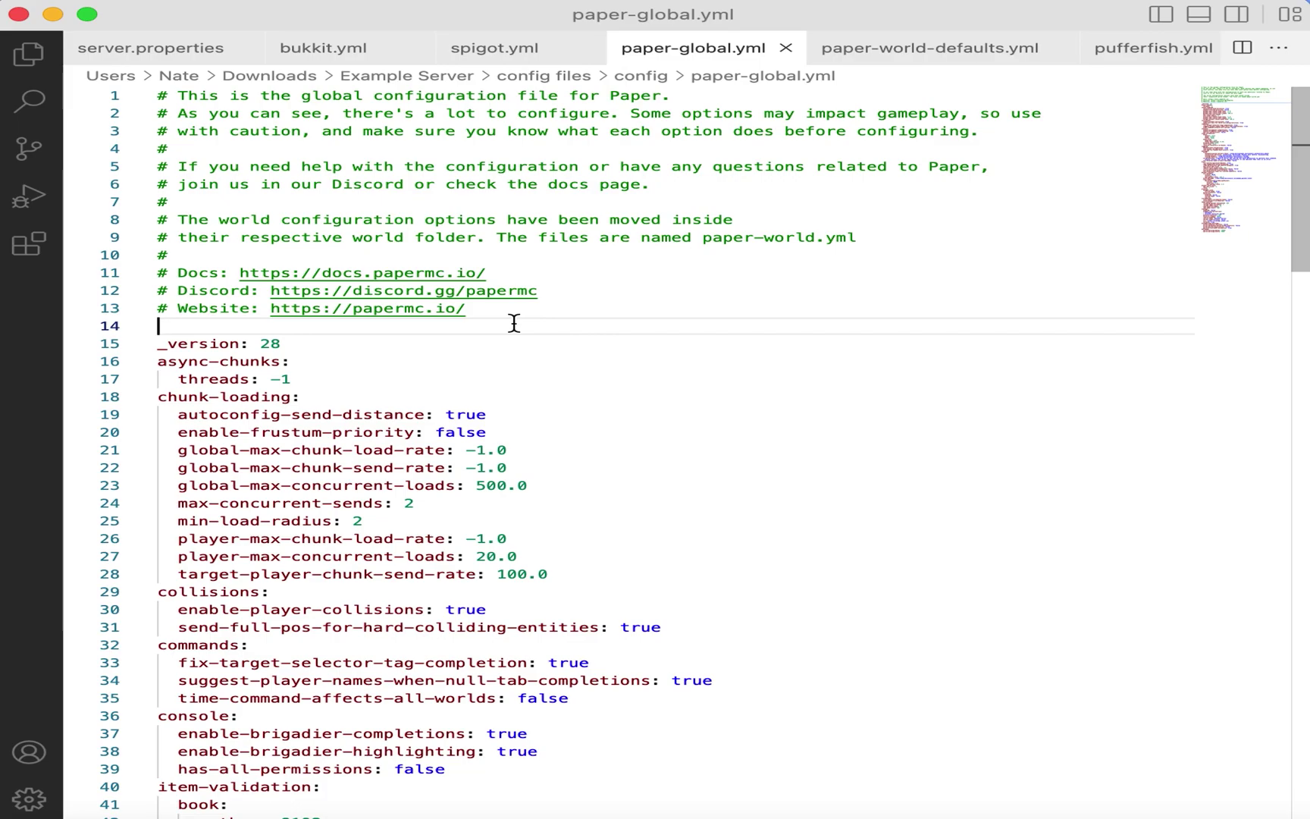
scroll(514, 323, "down", 20)
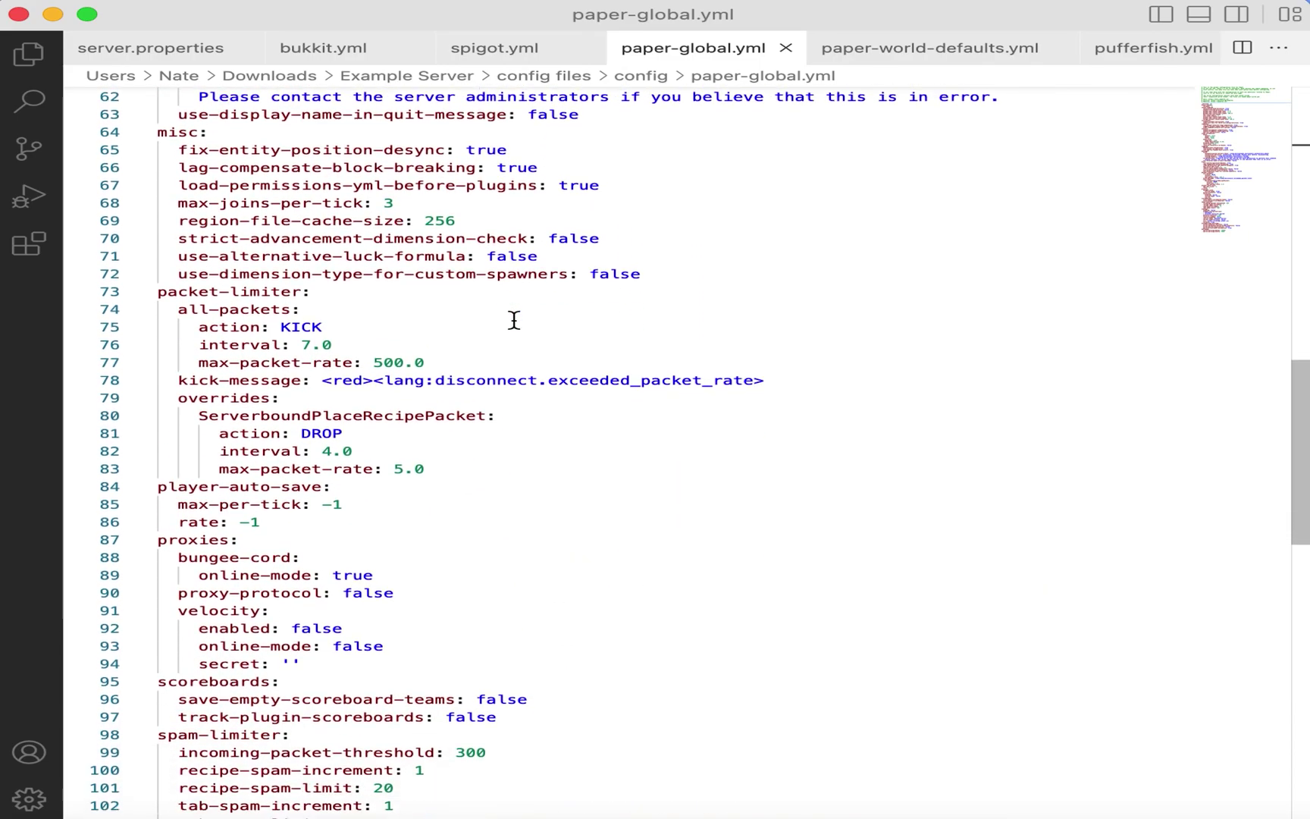
scroll(514, 320, "down", 15)
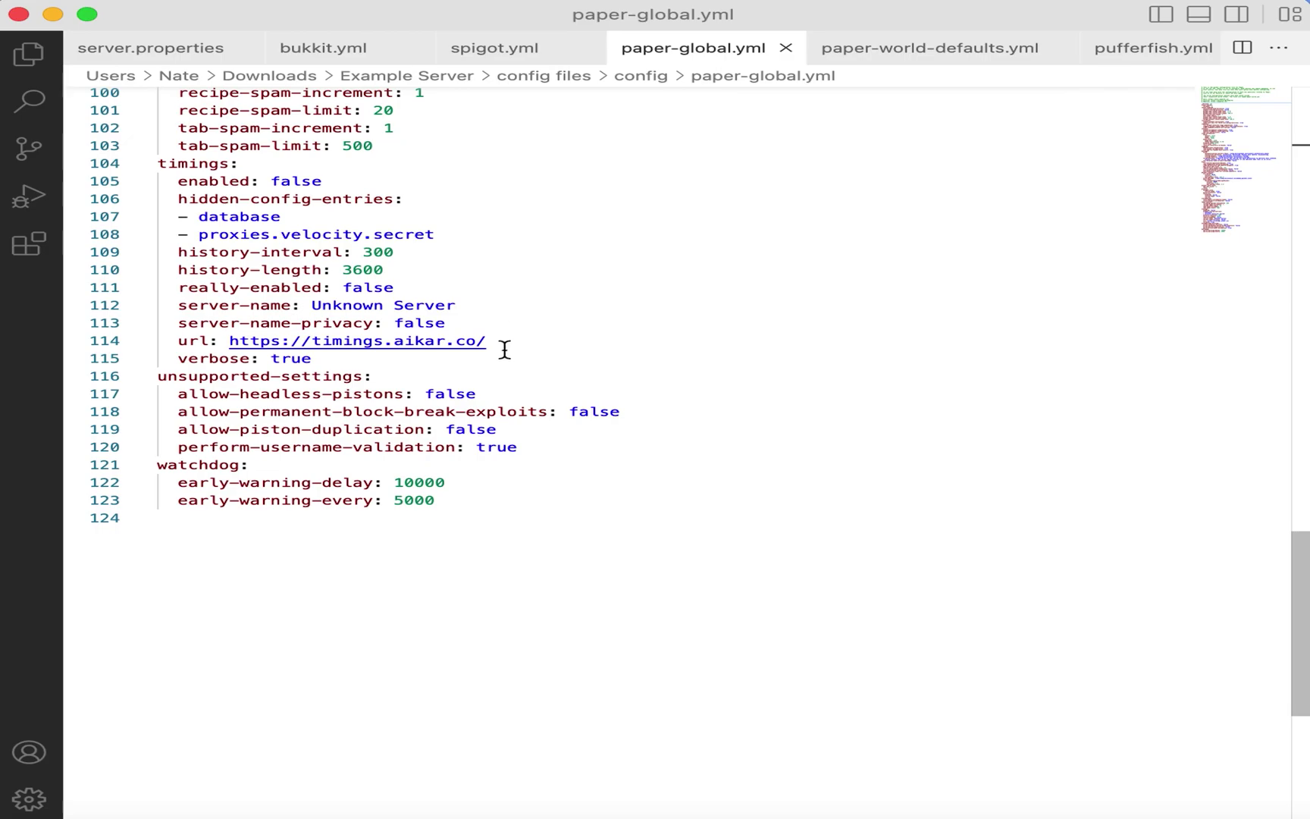
double_click(460, 395)
type("true")
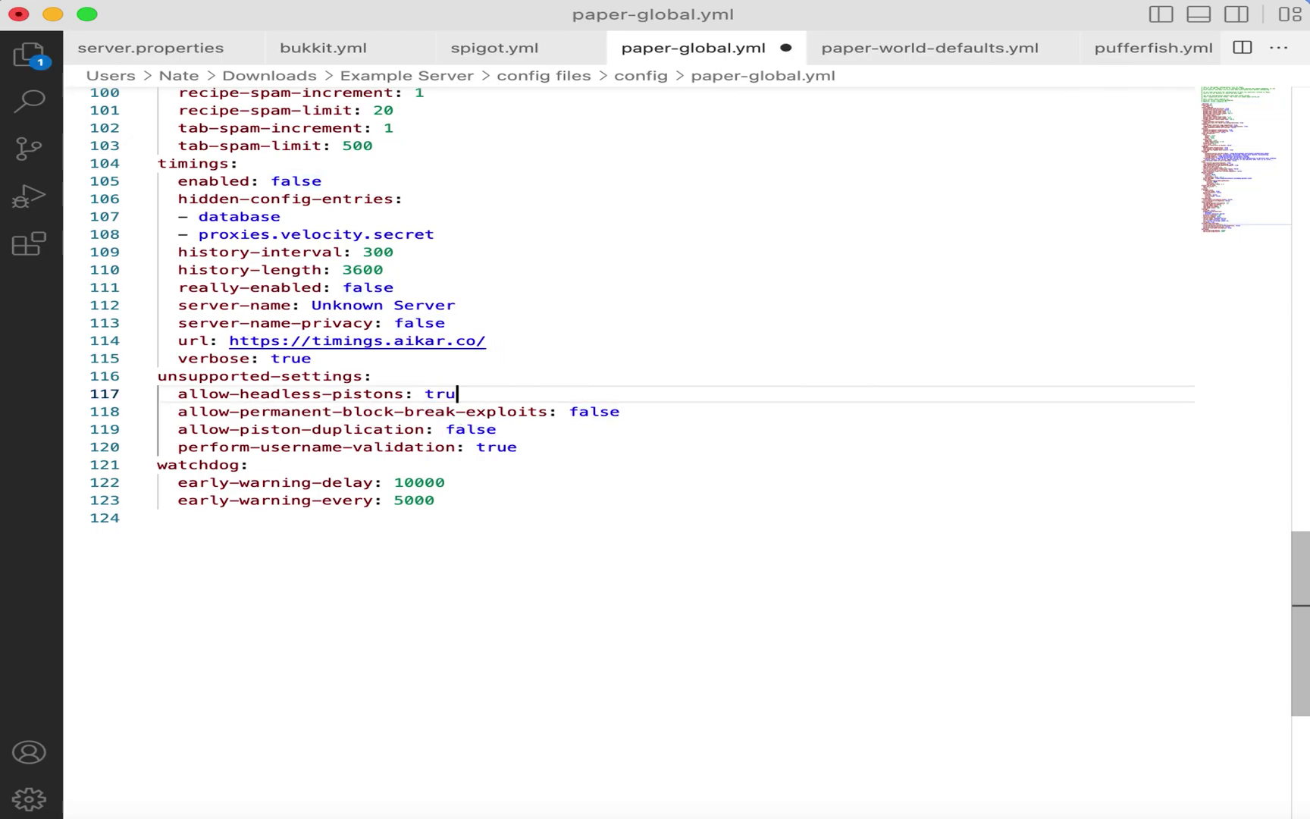
Step: Set allow-permanent-block-break-exploits and allow-piston-duplication under unsupported-settings to true
left_click(594, 364)
double_click(594, 411)
type("true")
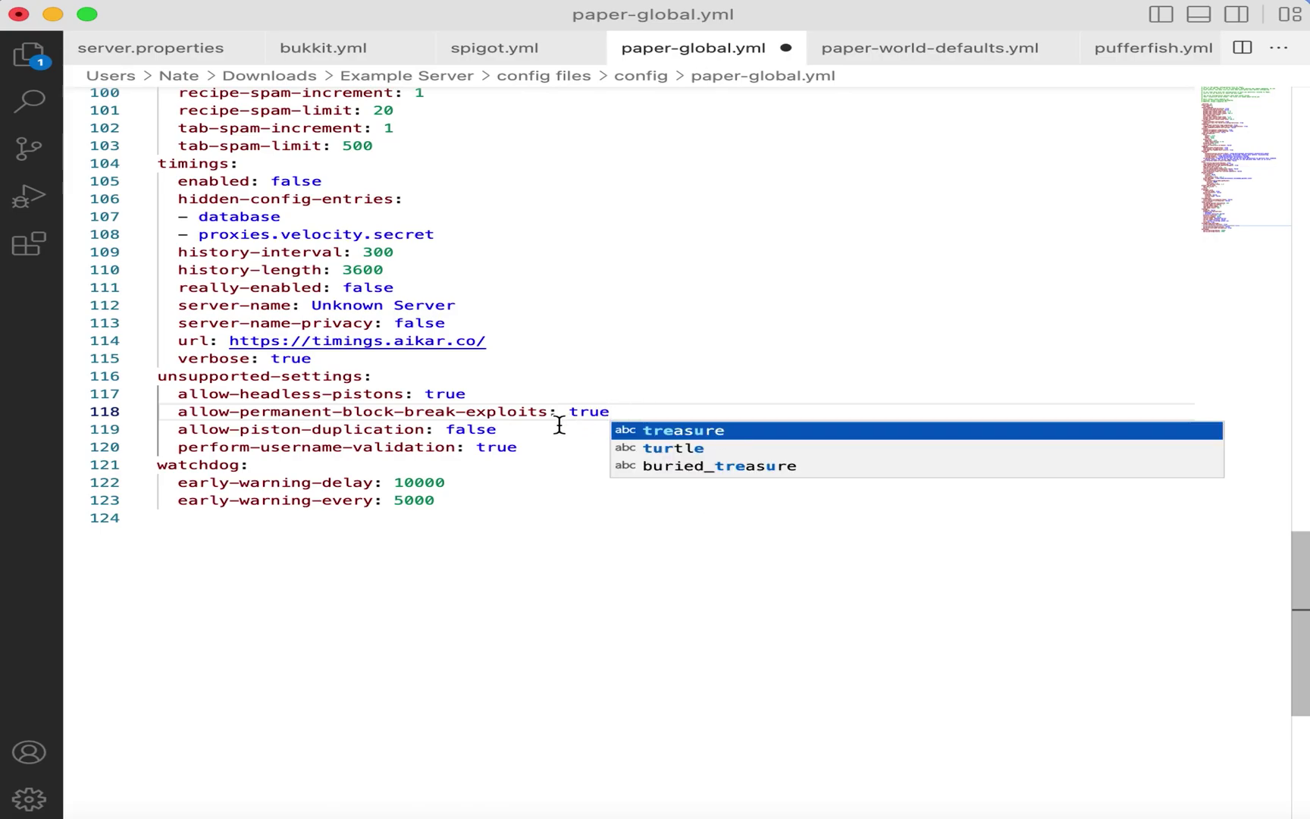
double_click(471, 430)
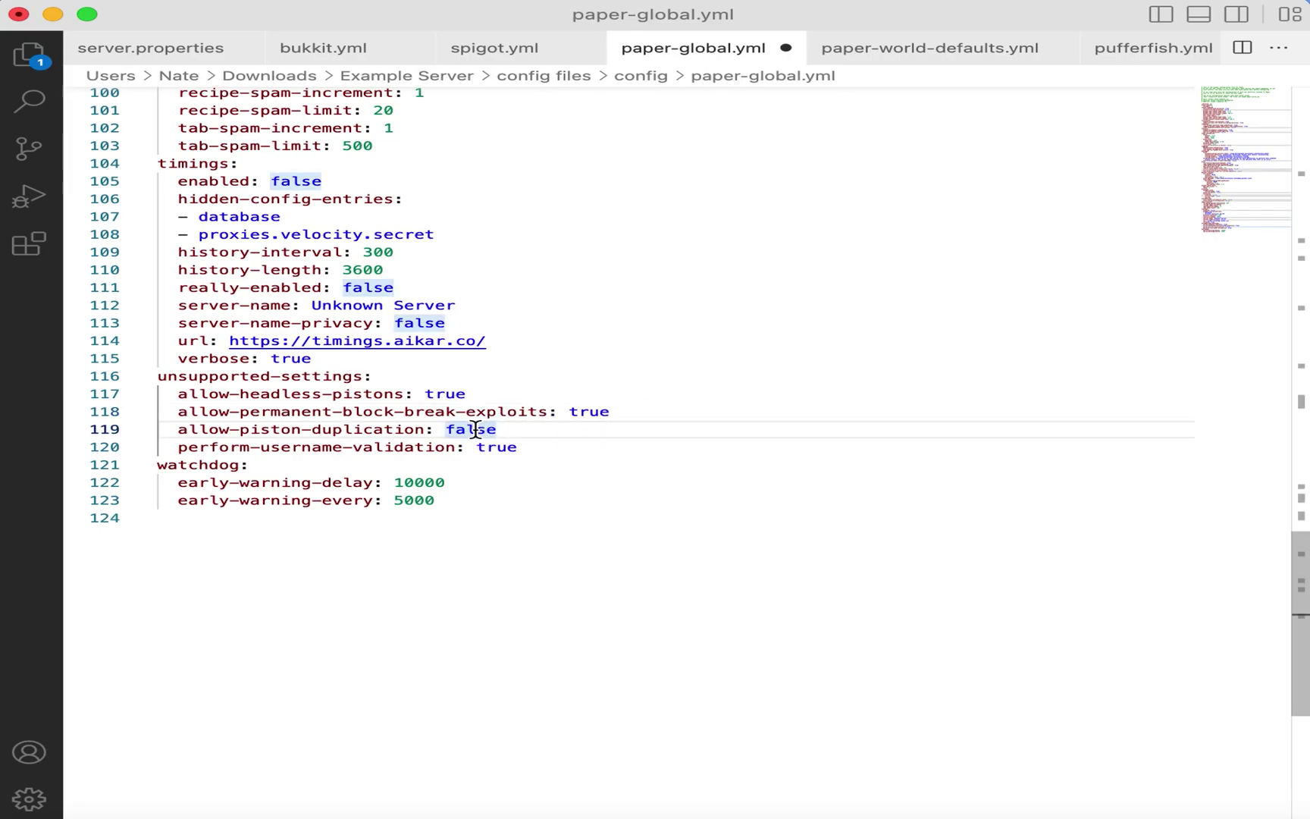
double_click(485, 429)
type("tr")
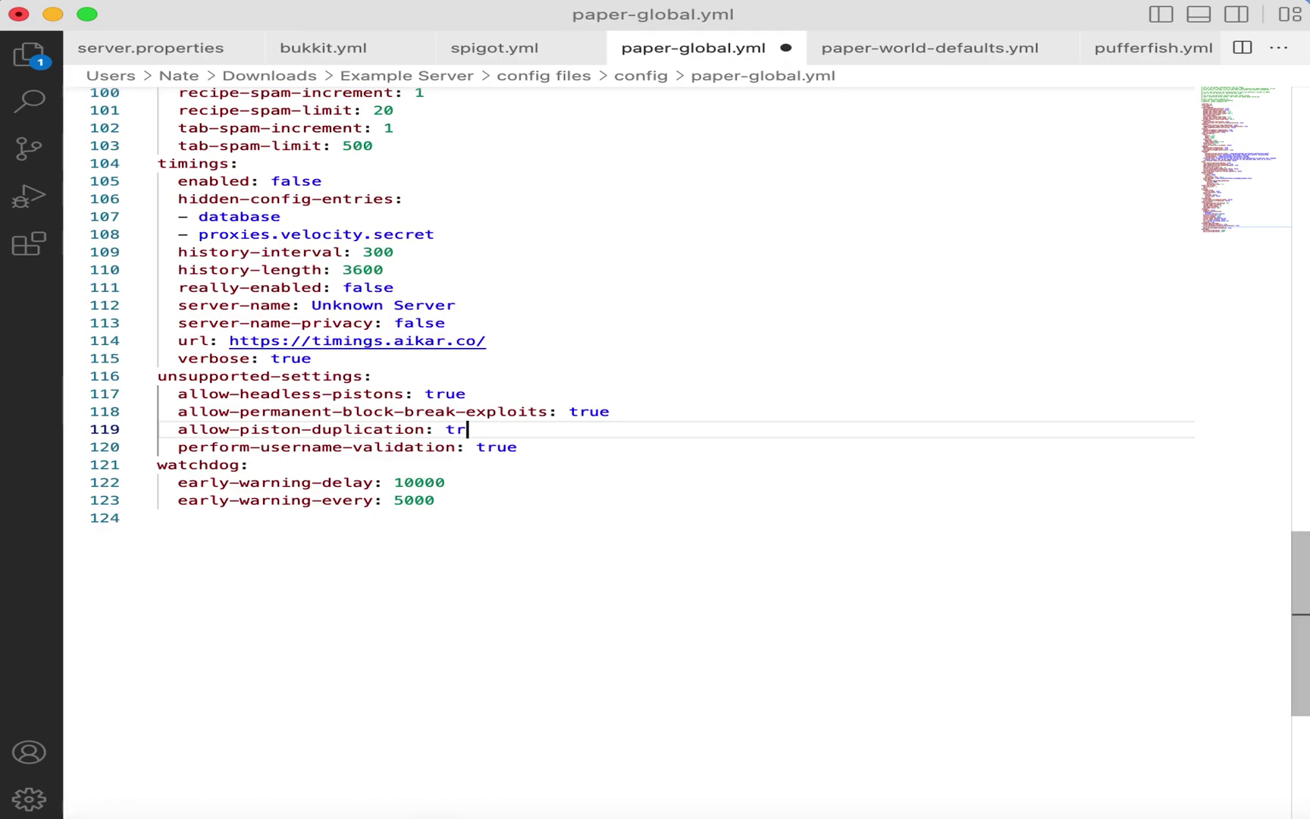
type("ue")
left_click(577, 377)
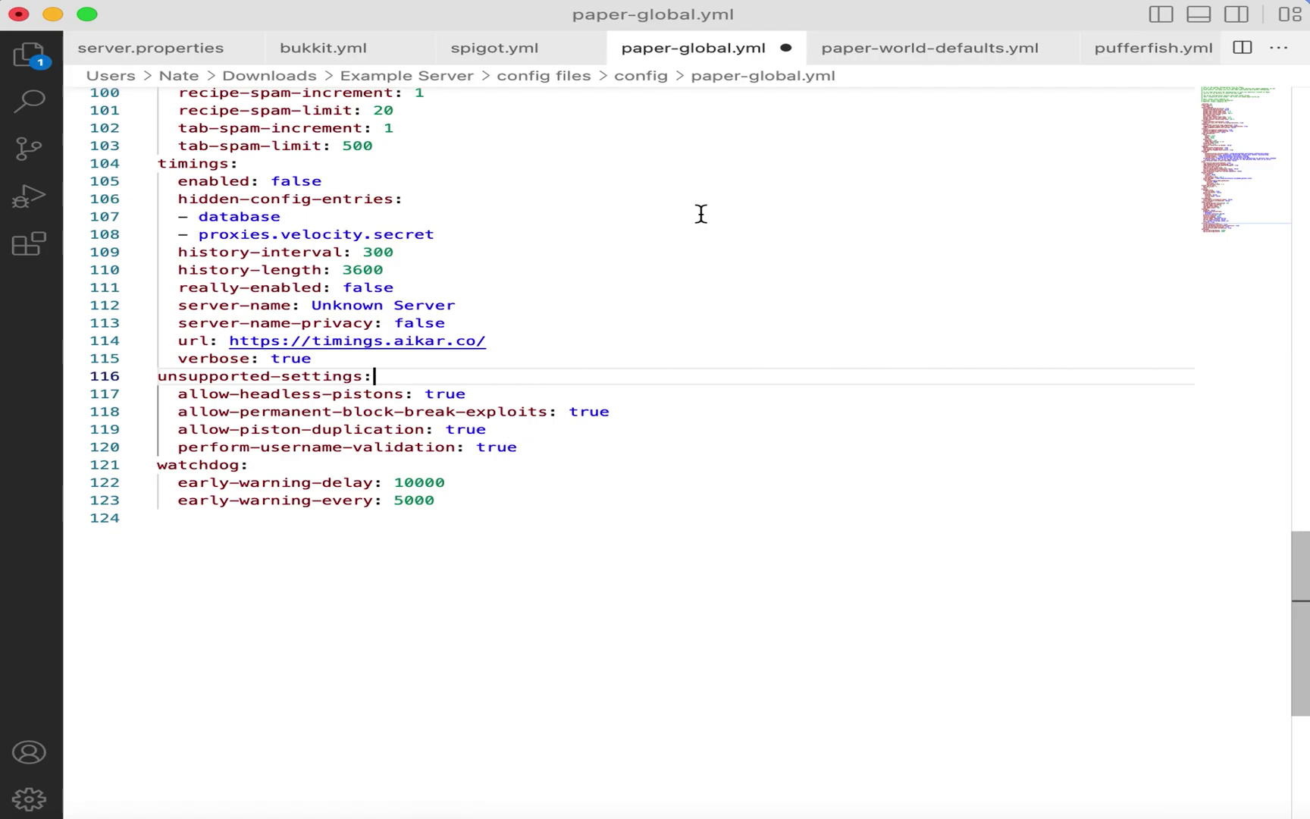
Step: Open paper-world-defaults.yml, find allow-player-cramming-damage under collisions and set it to true
left_click(922, 56)
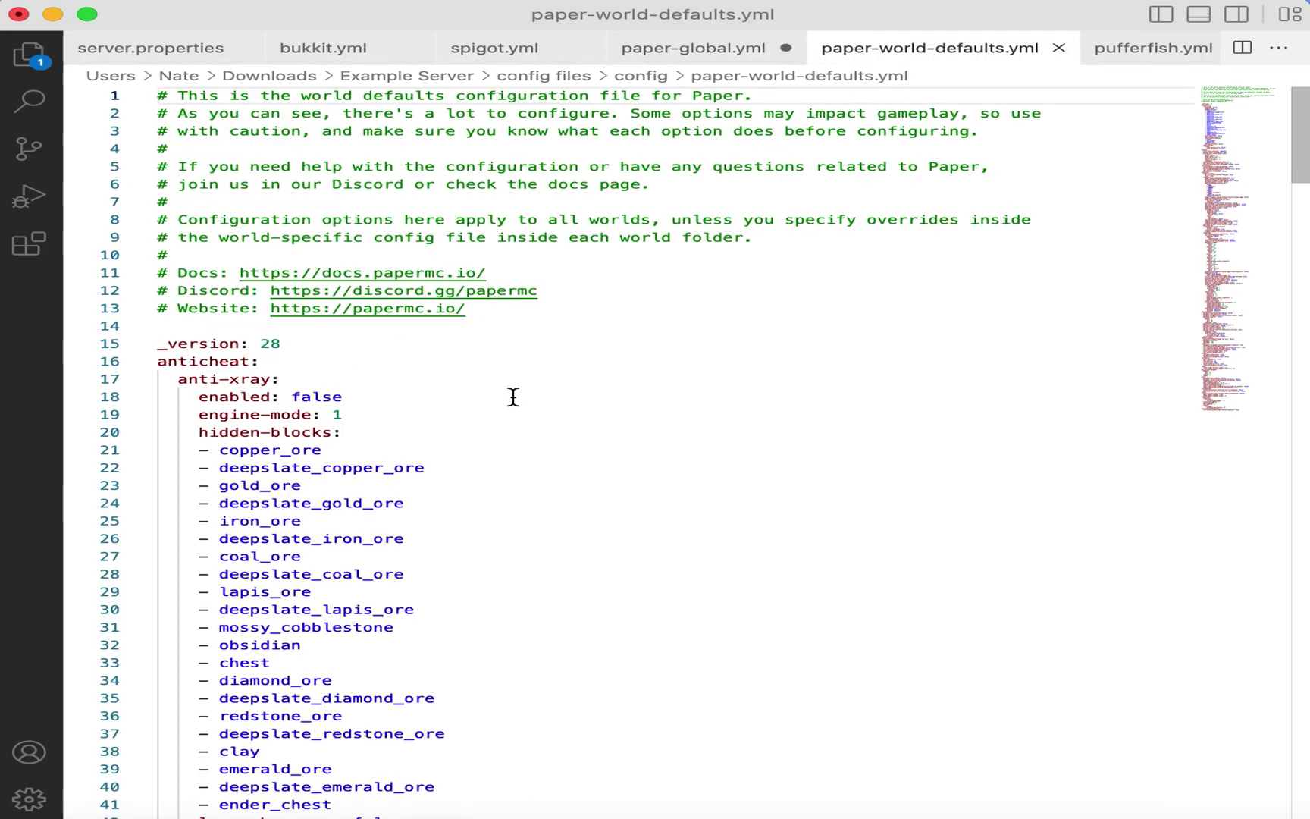
scroll(514, 396, "down", 10)
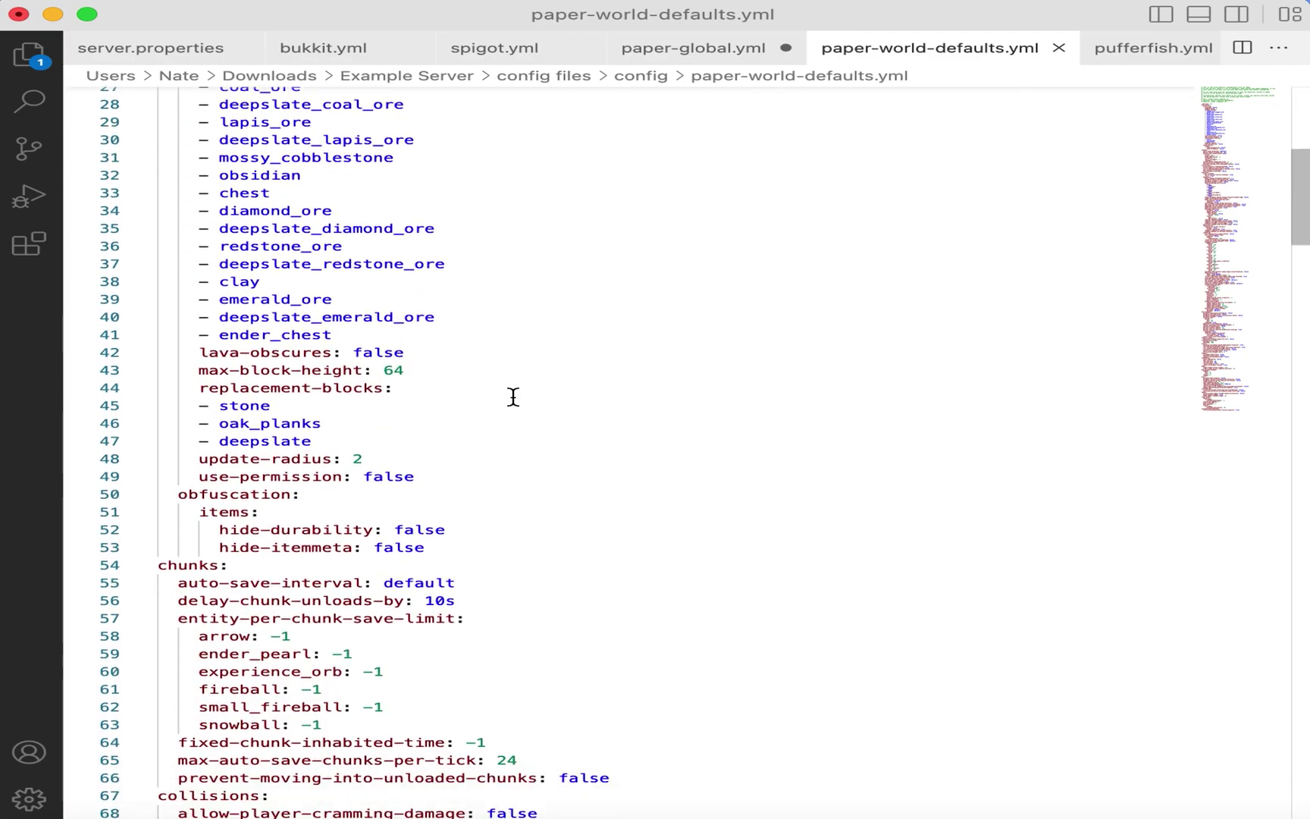
key("super+f")
type("allow-p")
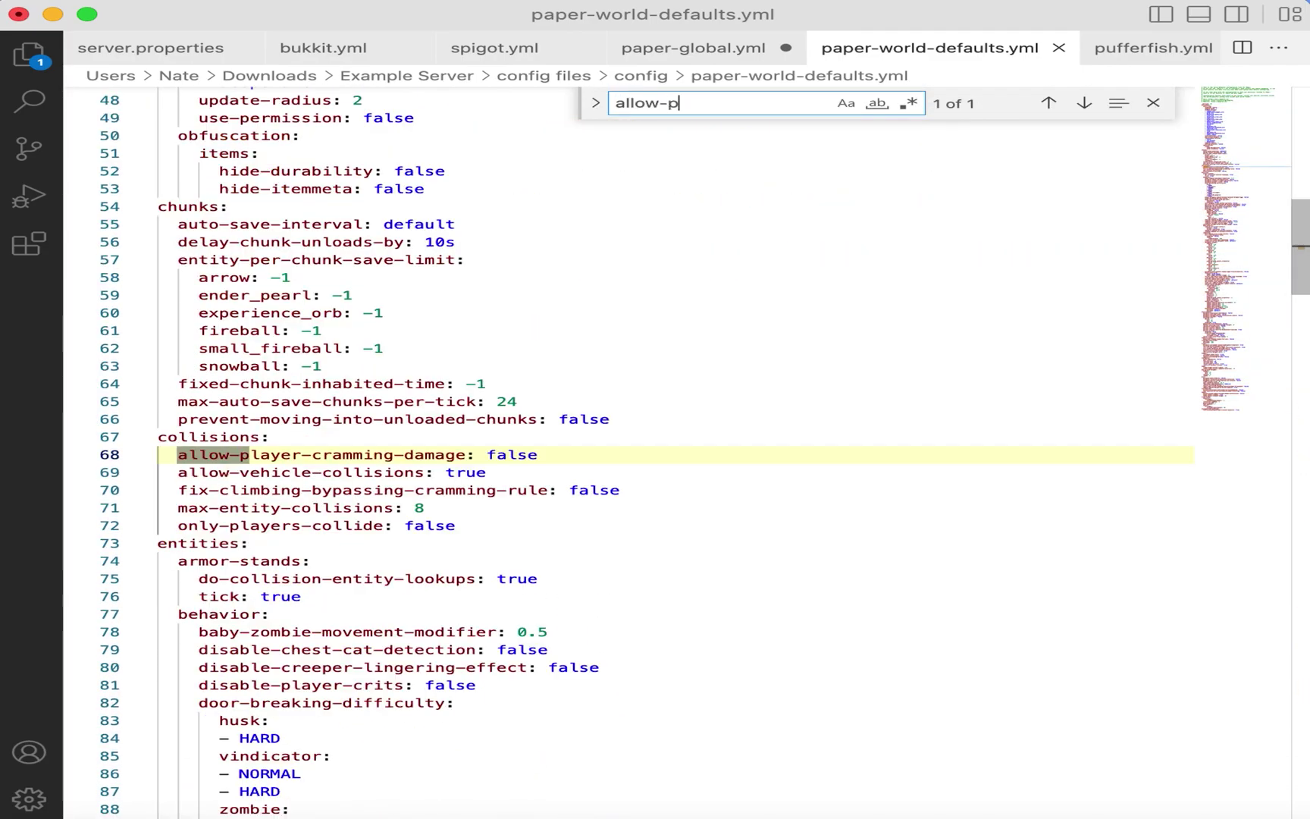
double_click(496, 454)
type("true")
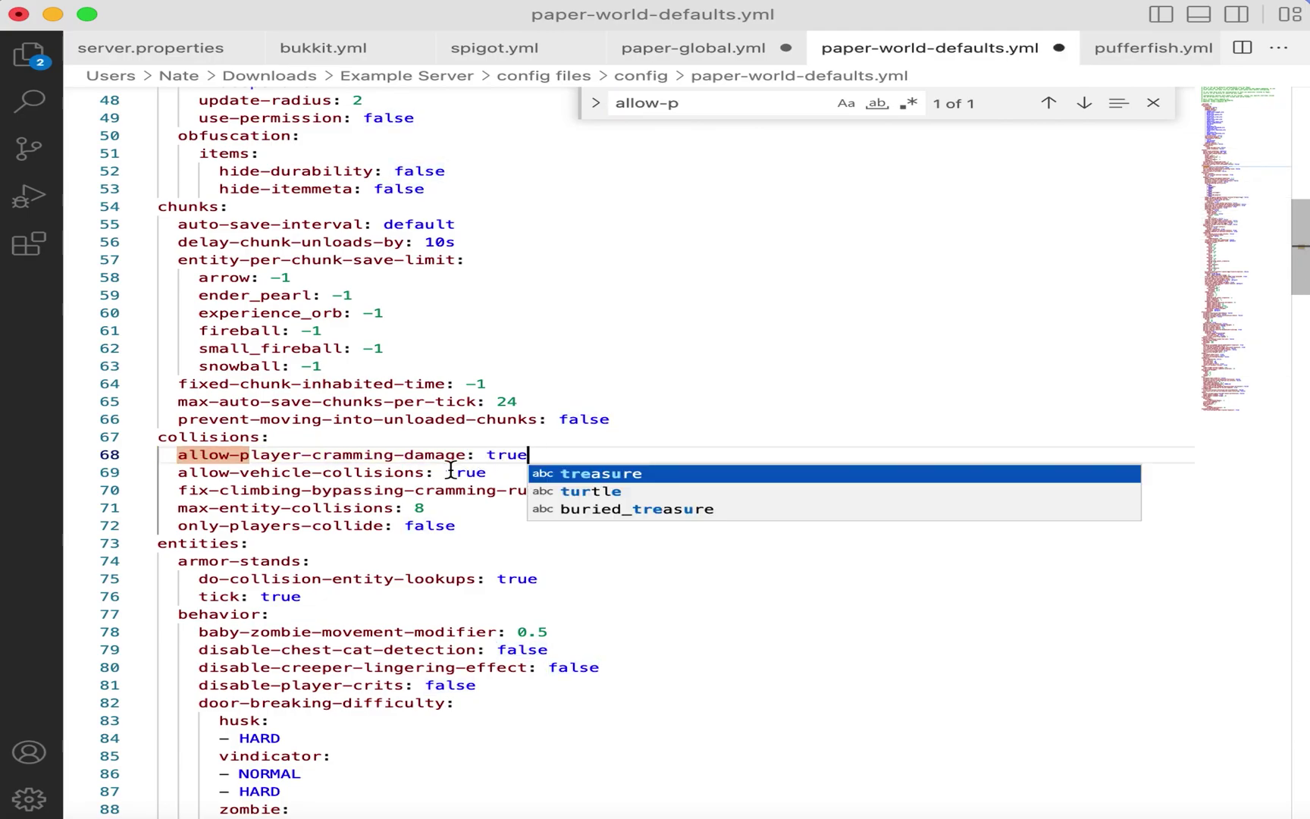
Step: Set max-entity-collisions in the collisions section to 24
scroll(451, 471, "down", 3)
left_click(454, 422)
key("BackSpace")
type("2")
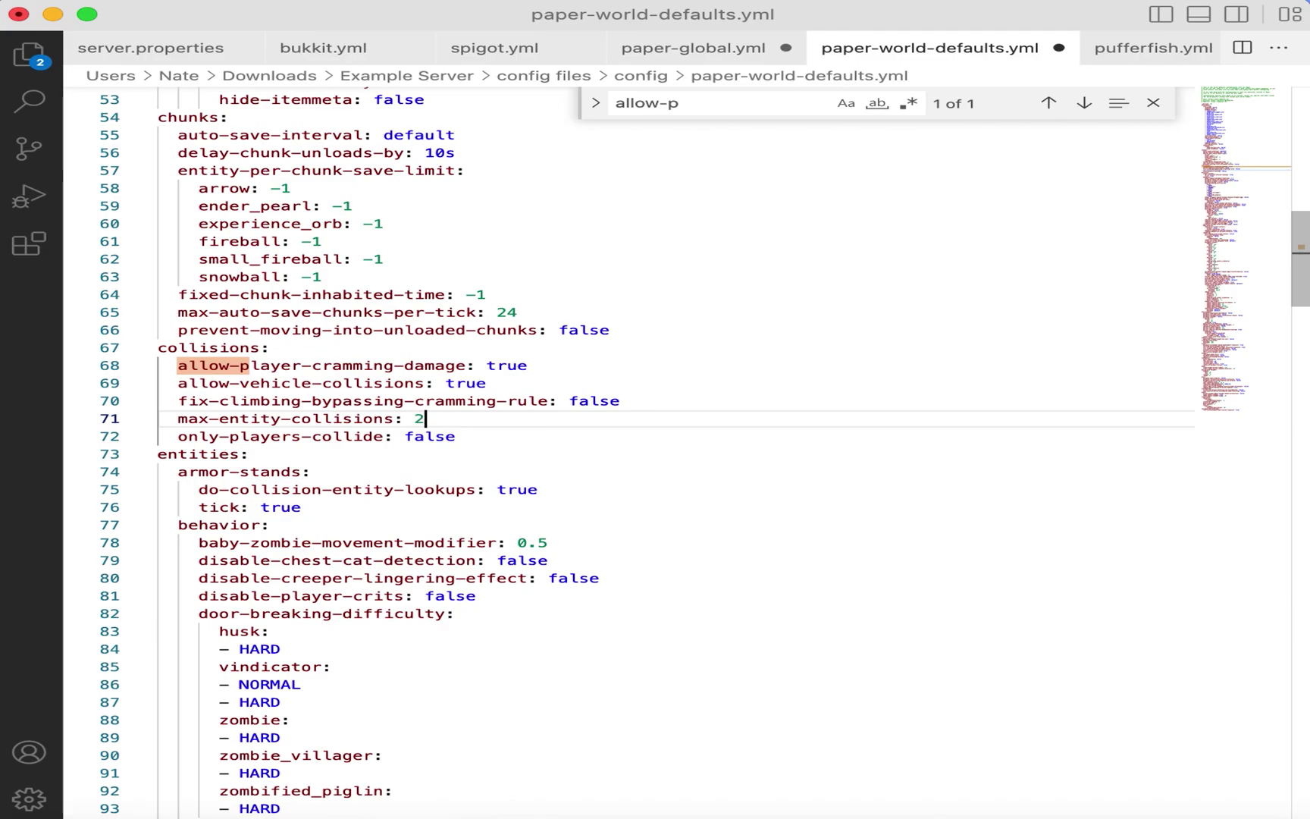
type("4")
Step: Find the phantom settings in paper-world-defaults.yml and set phantoms-only-attack-insomniacs to false
scroll(636, 418, "down", 3)
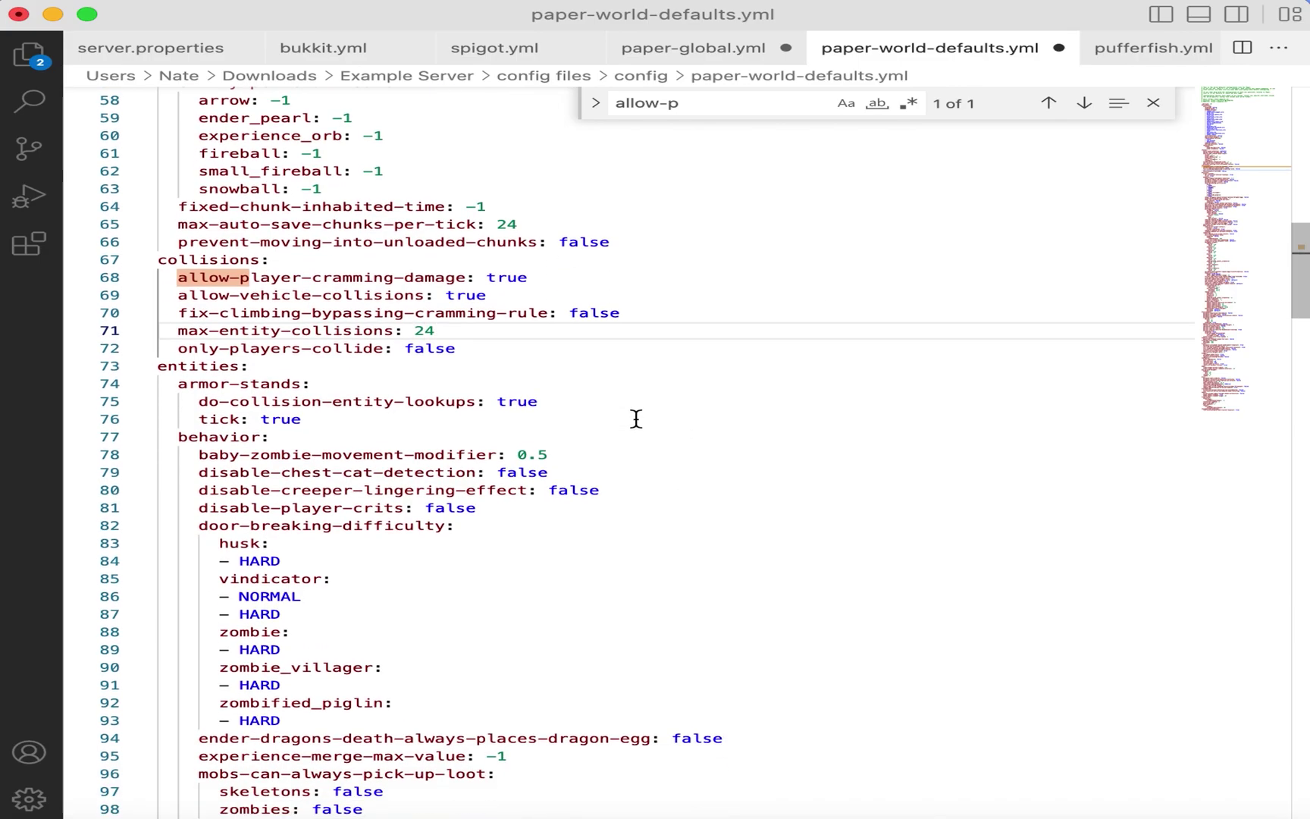
key("super+f")
type("pha")
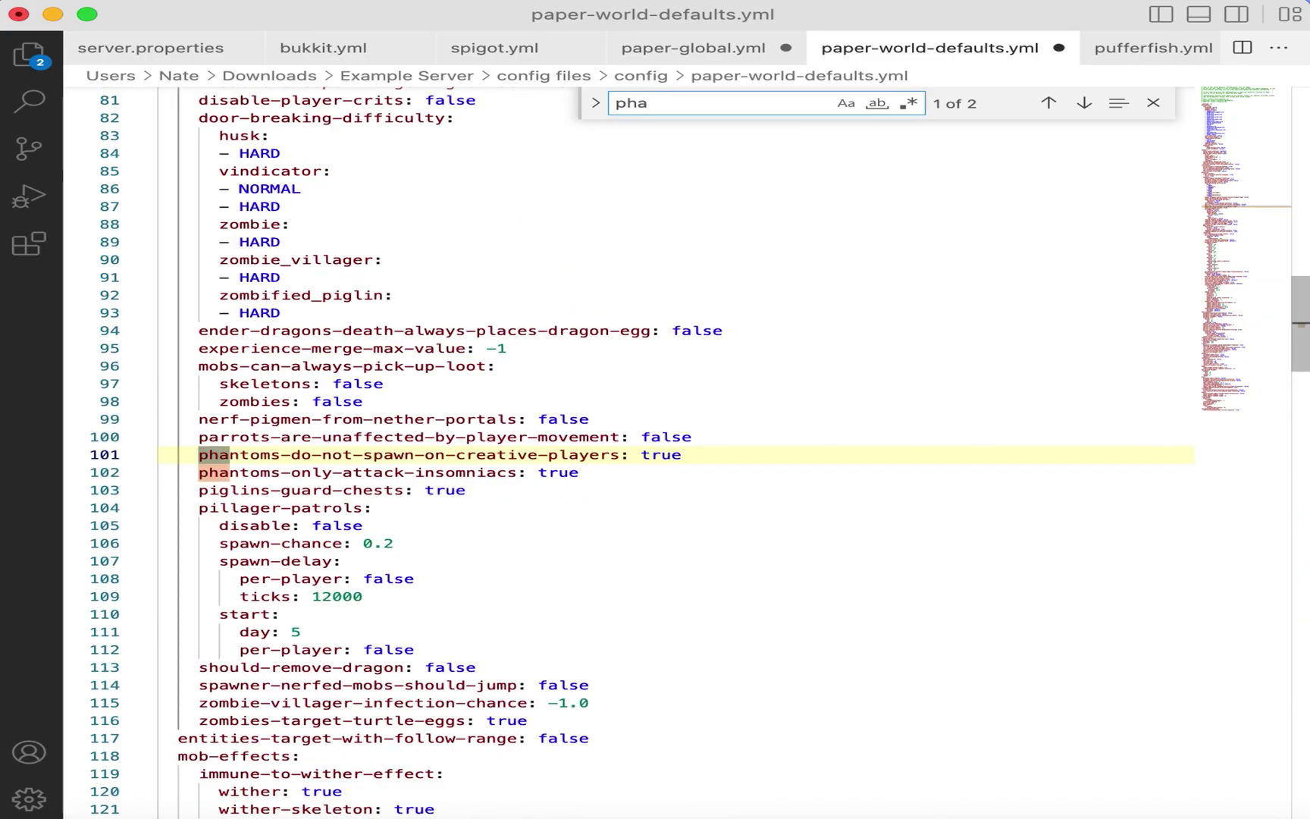
double_click(554, 473)
type("false")
key("BackSpace")
key("BackSpace")
type("lse")
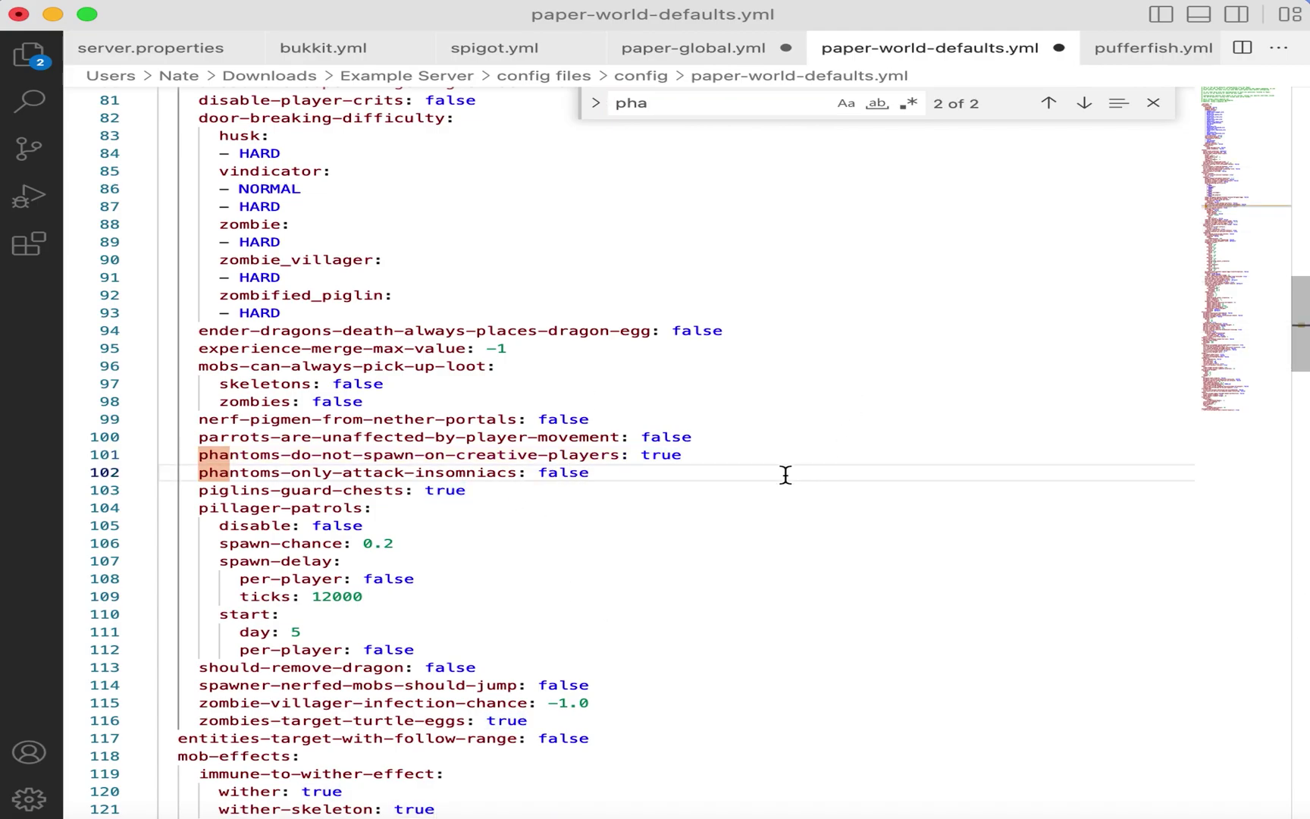
Step: Find iron-golems-can-spawn-in-air in the spawning section and set it to true
scroll(847, 476, "down", 4)
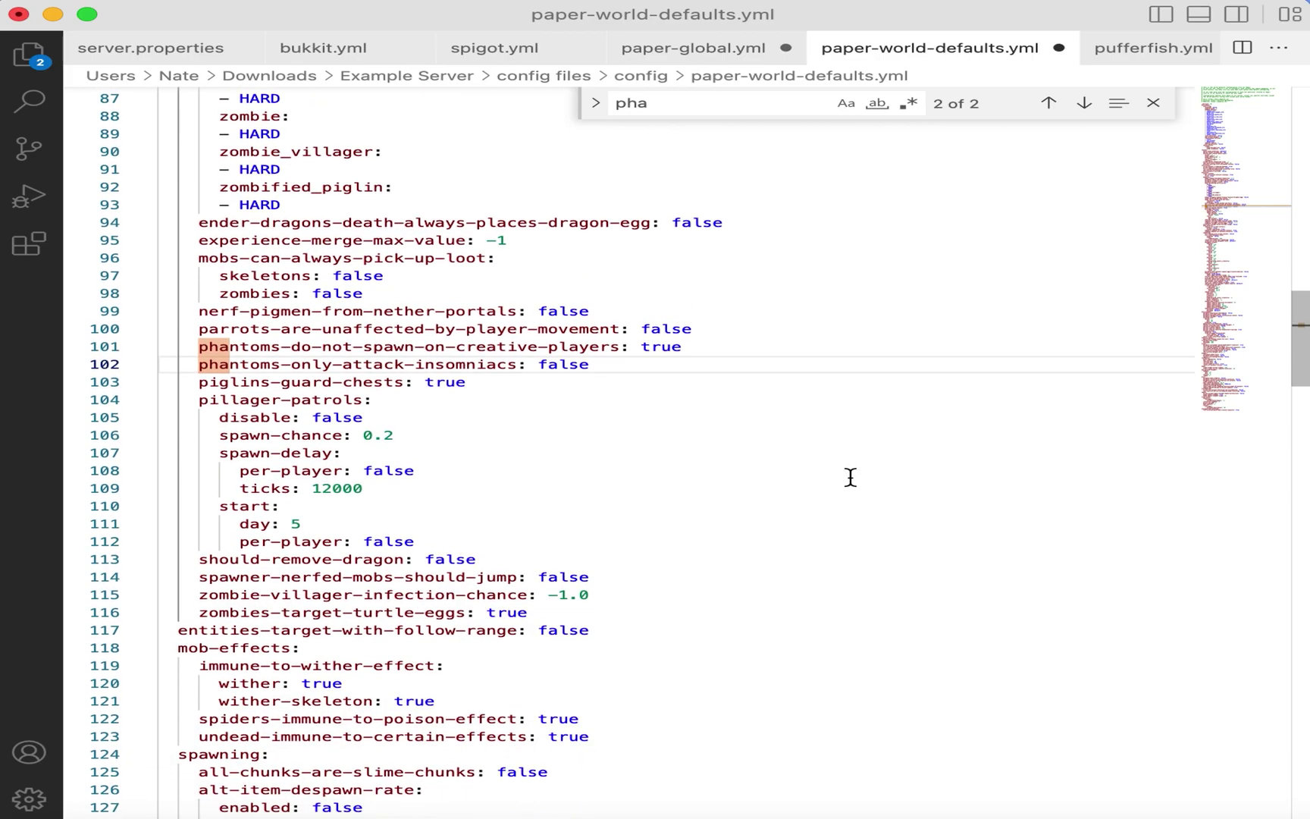
key("super+f")
type("irong")
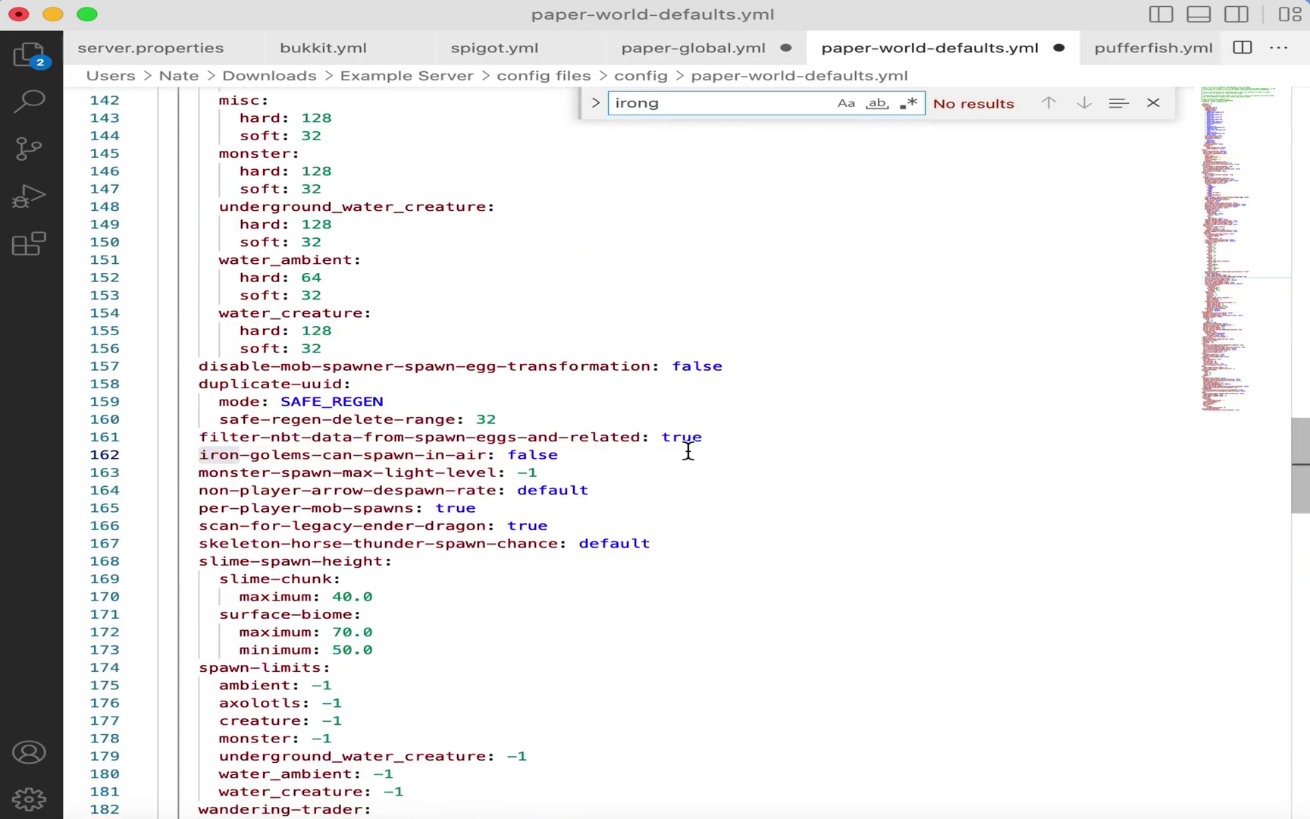
double_click(524, 454)
type("t")
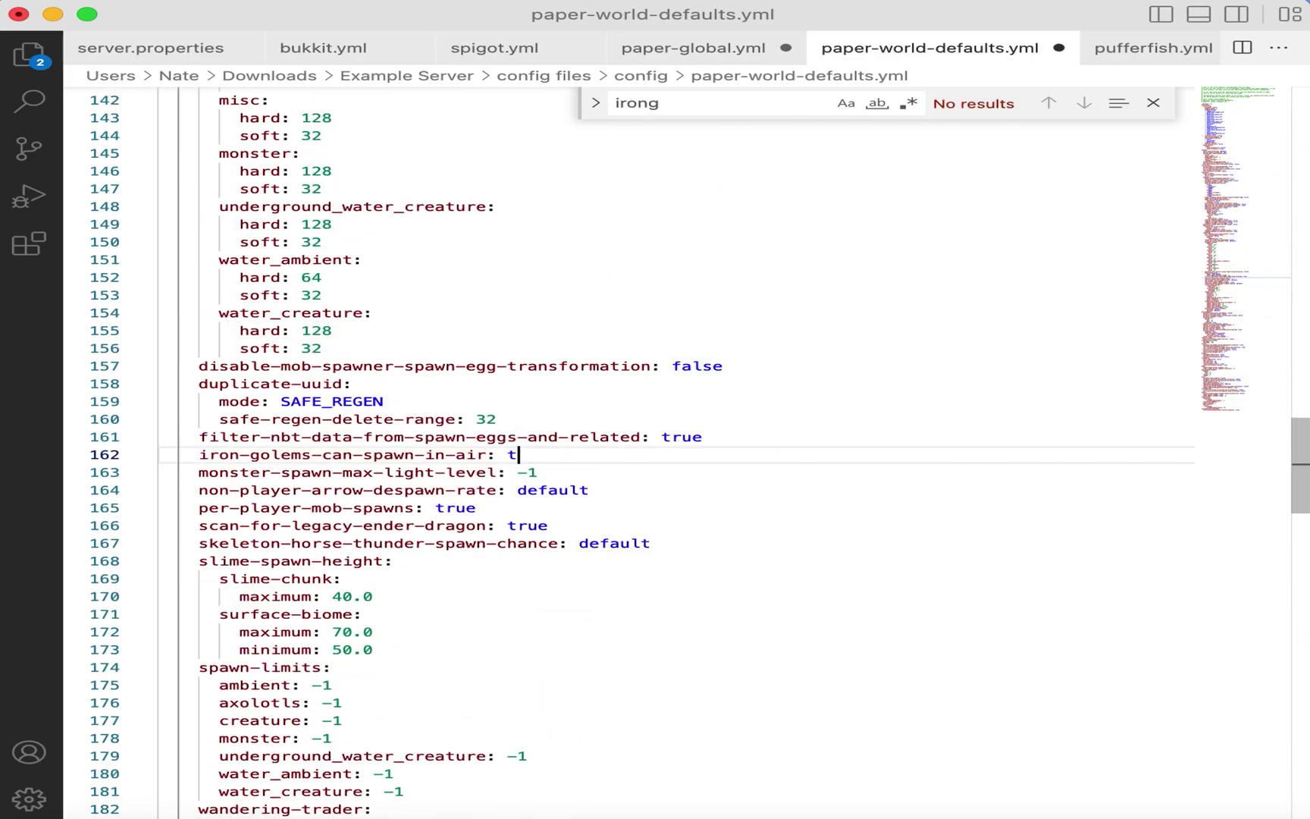
type("rue")
left_click(489, 457)
left_click_drag(489, 457, 197, 455)
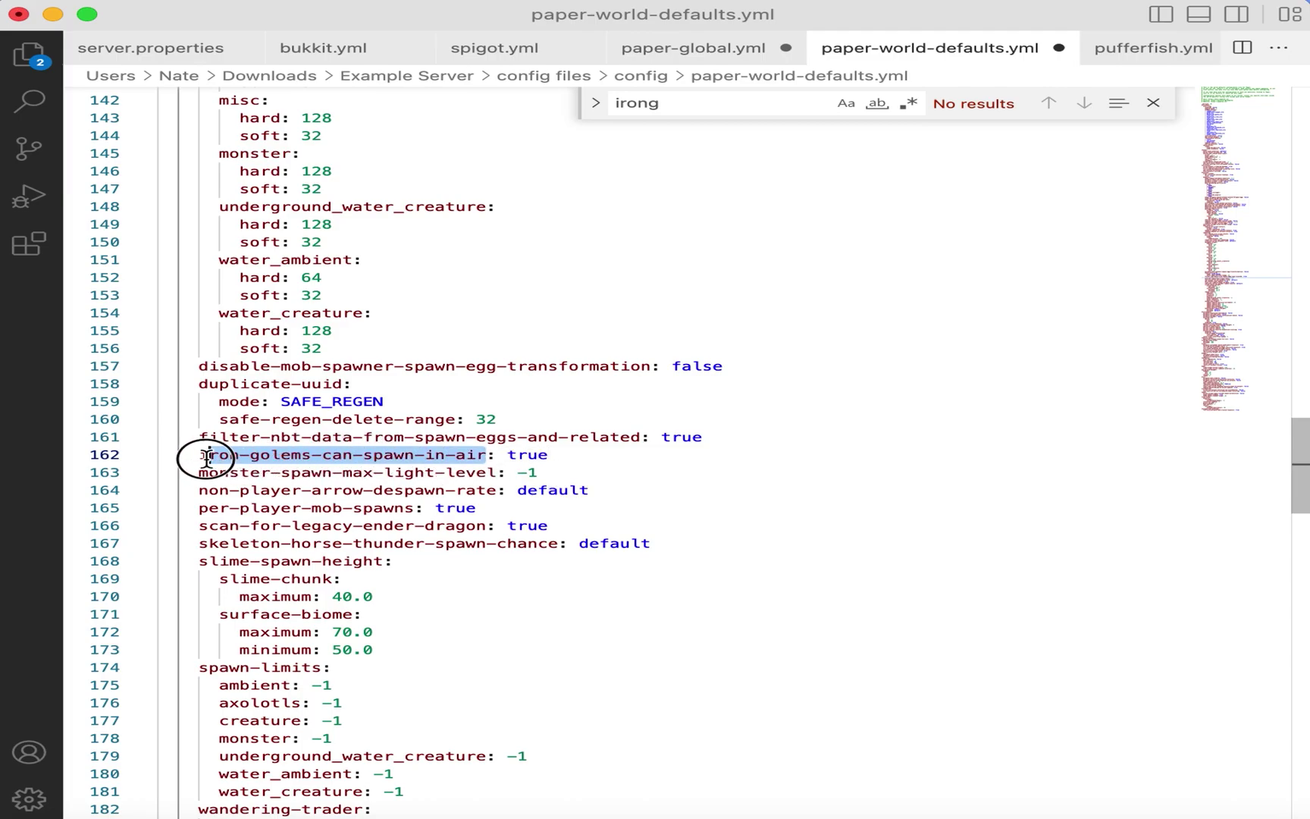
left_click(581, 457)
Step: Find disable-unloaded-chunk-enderpearl-exploit in the fixes section and set it to false
key("super+f")
type("ende")
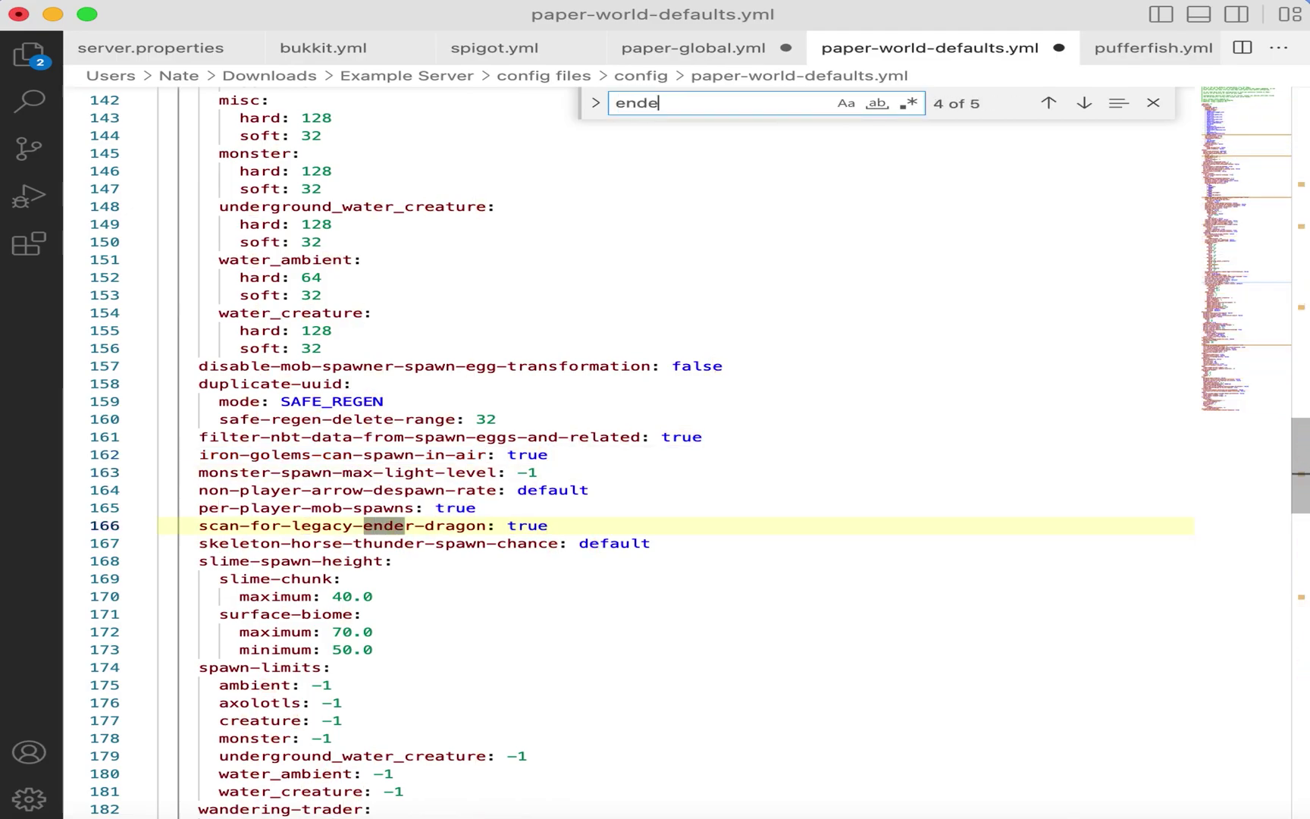
type("rp")
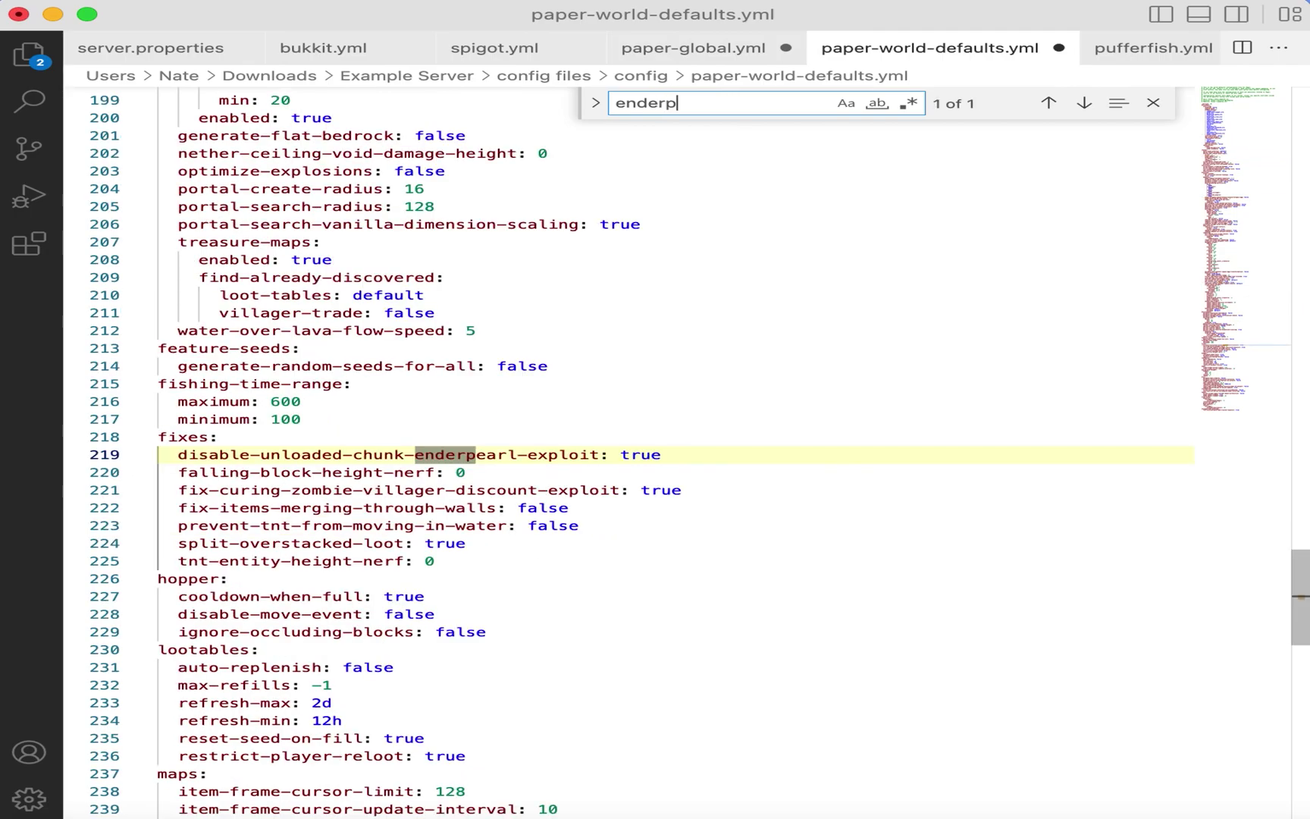
double_click(649, 455)
type("false")
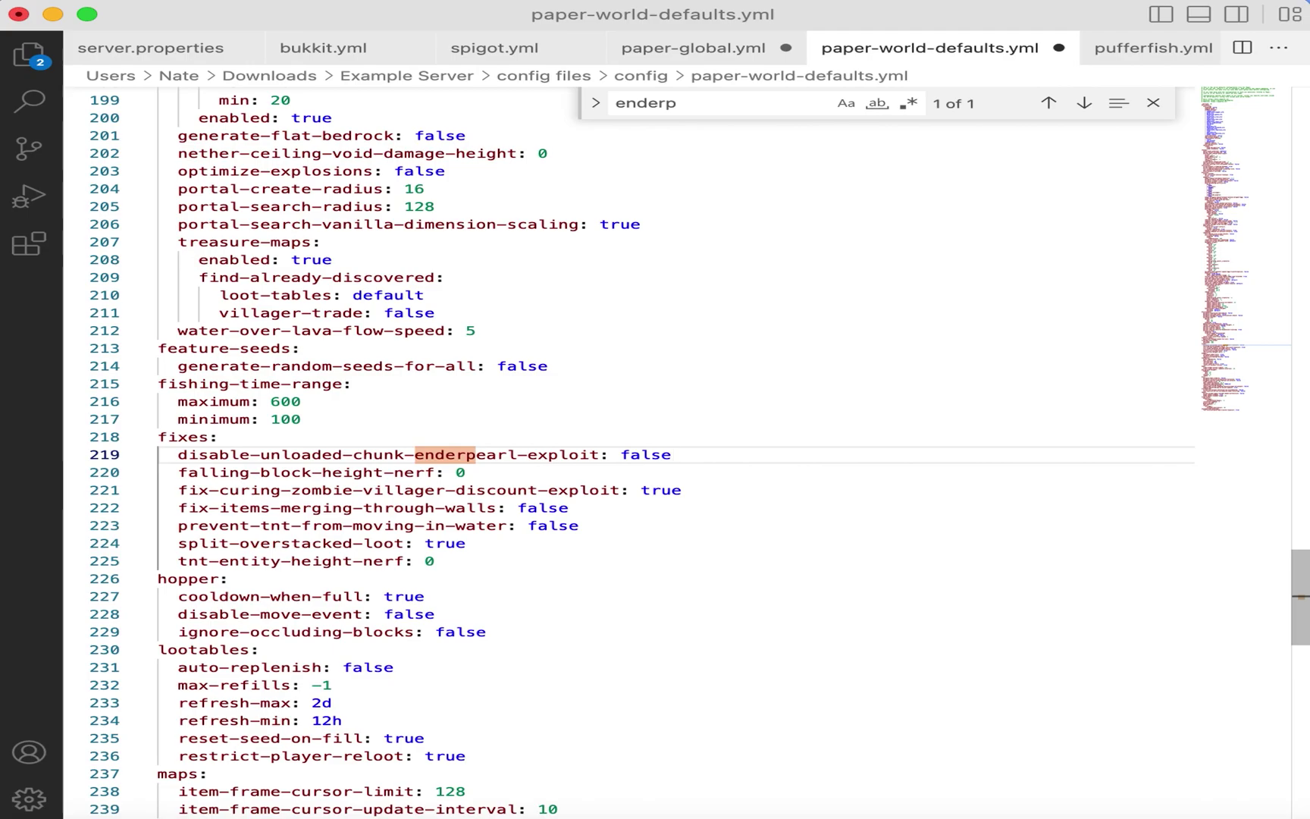
Step: Find split-overstacked-loot in the fixes section of paper-world-defaults.yml and set it to false
key("super+f")
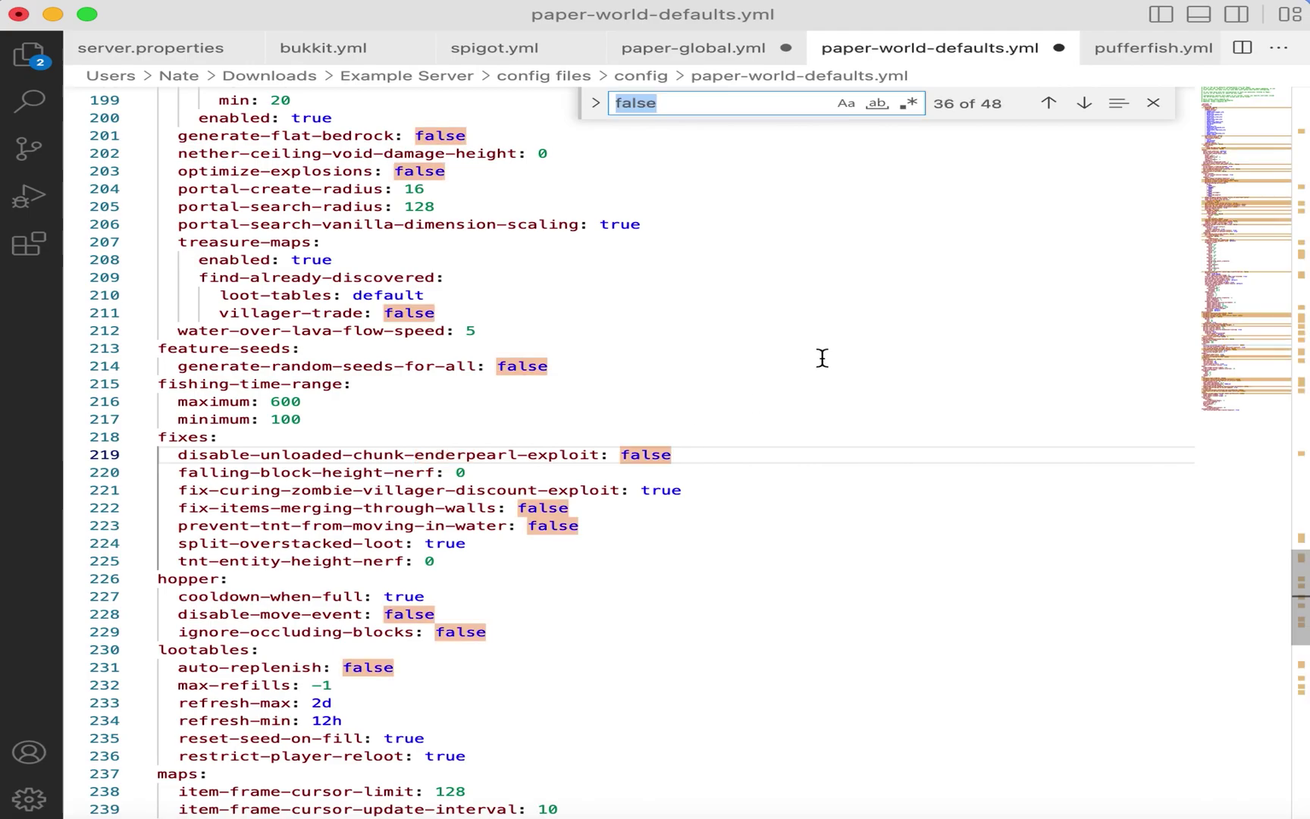
type("split")
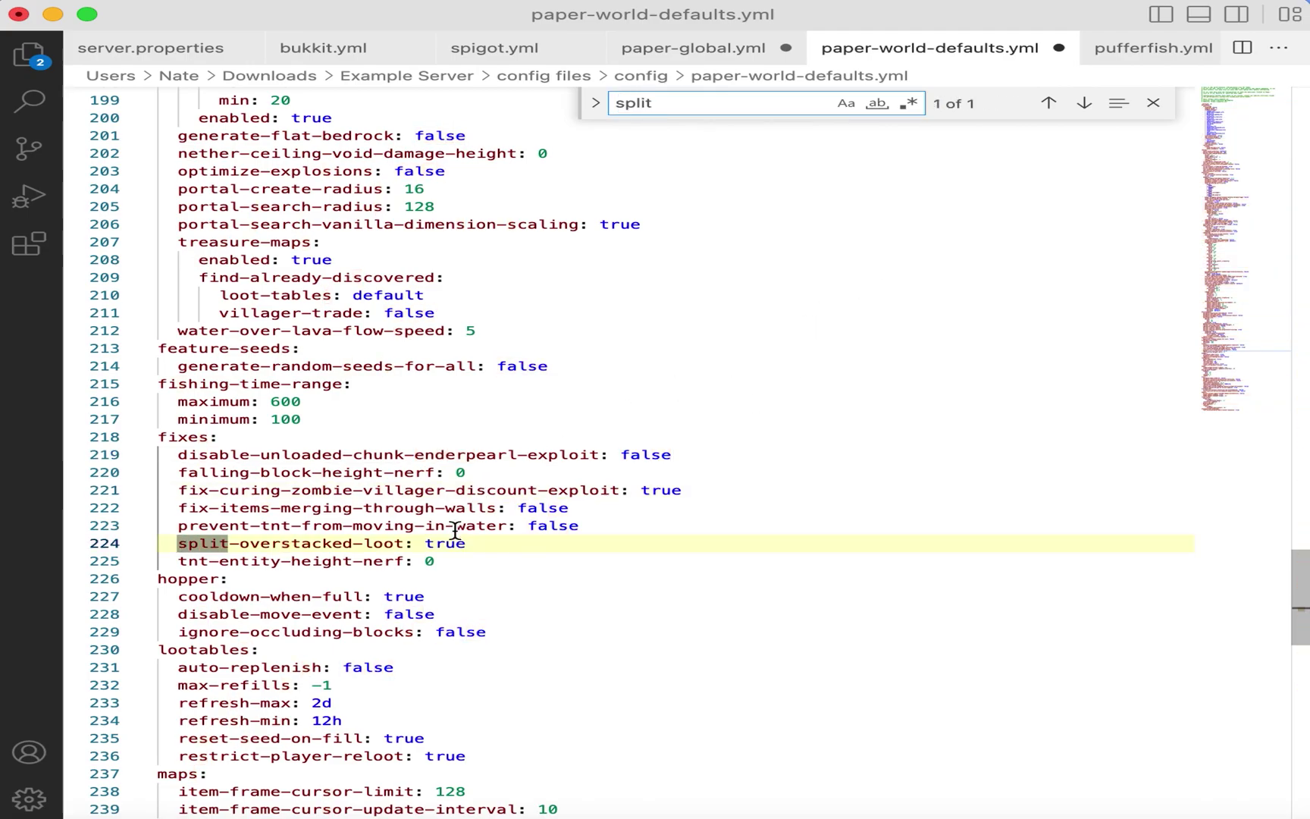
double_click(443, 544)
type("false")
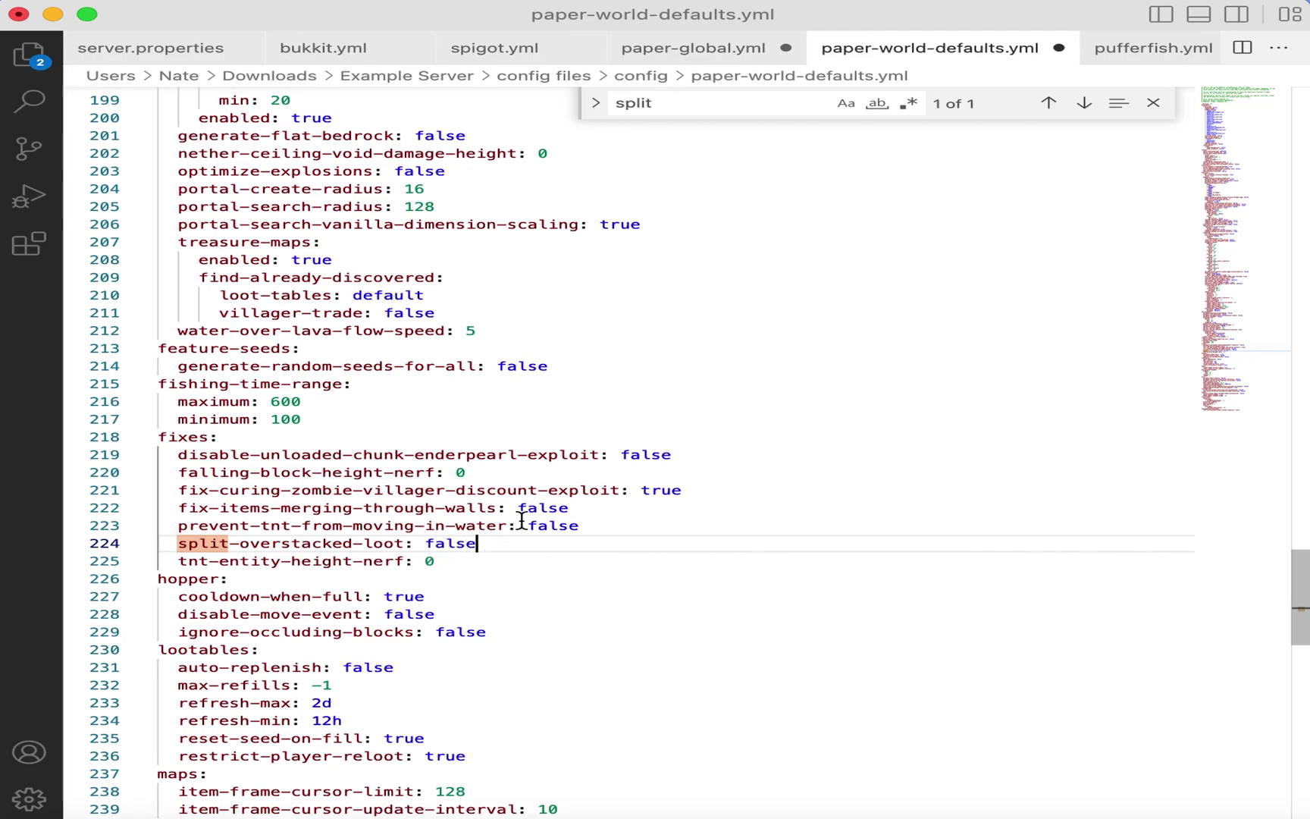
Step: In the scoreboards section, set allow-non-player-entities-on-scoreboards and use-vanilla-world-scoreboard-name-coloring to true
key("super+f")
type("use")
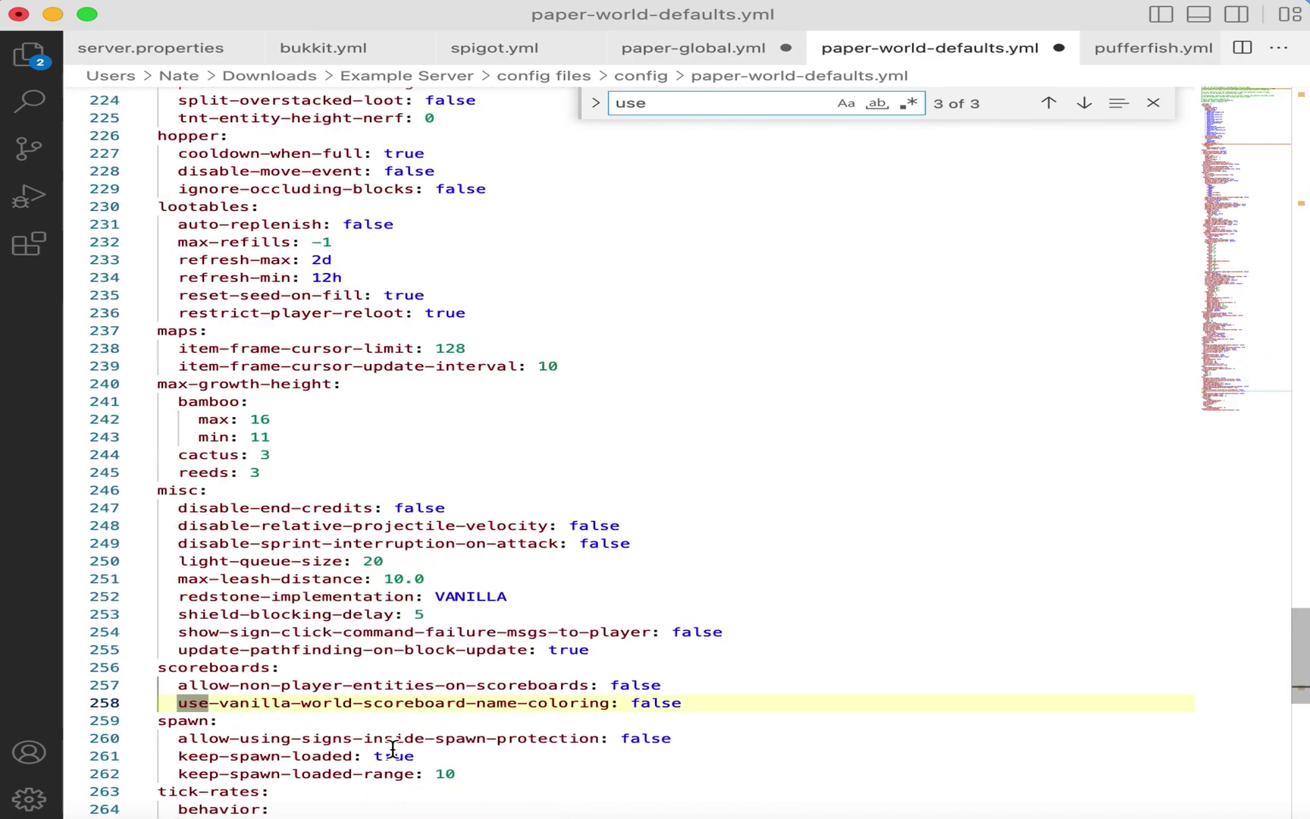
scroll(630, 704, "down", 3)
left_click(639, 570)
double_click(639, 571)
type("true")
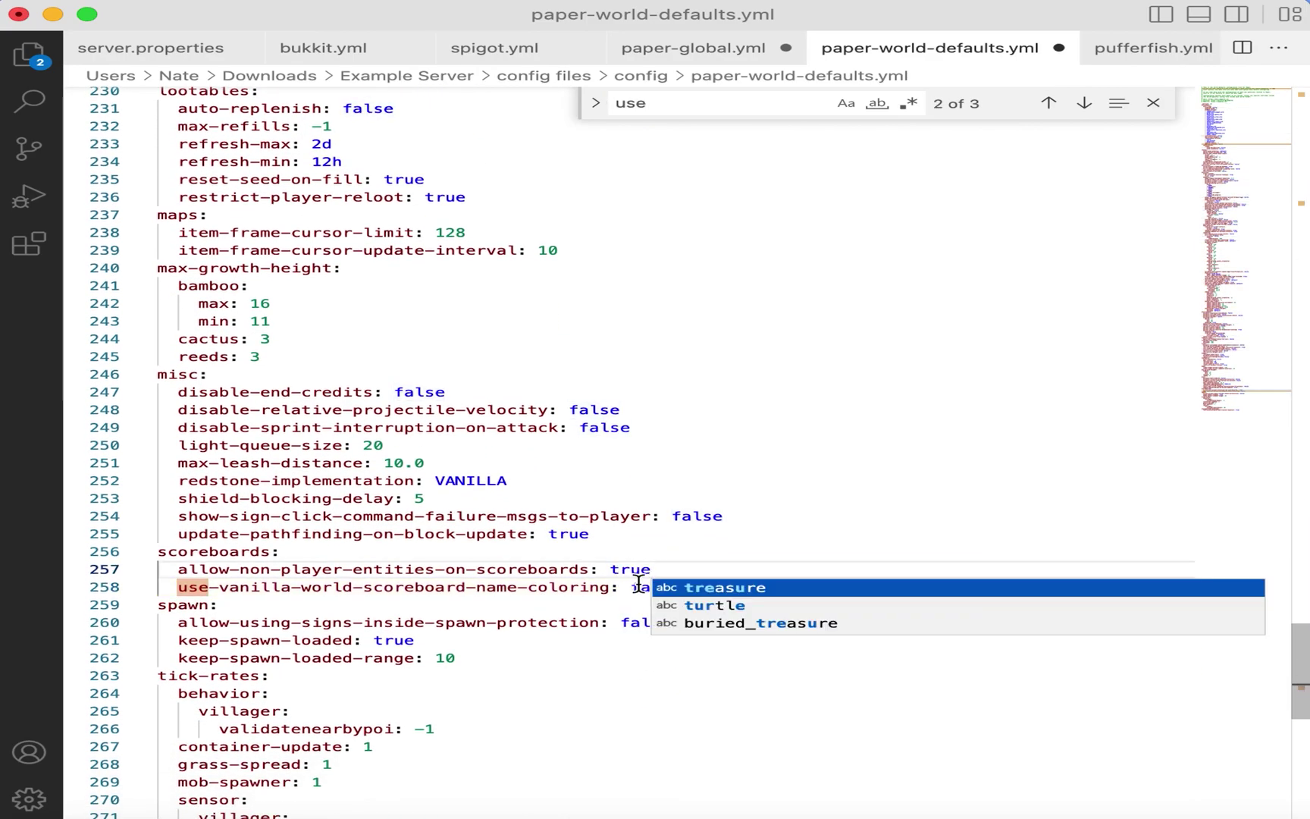
double_click(646, 593)
type("true")
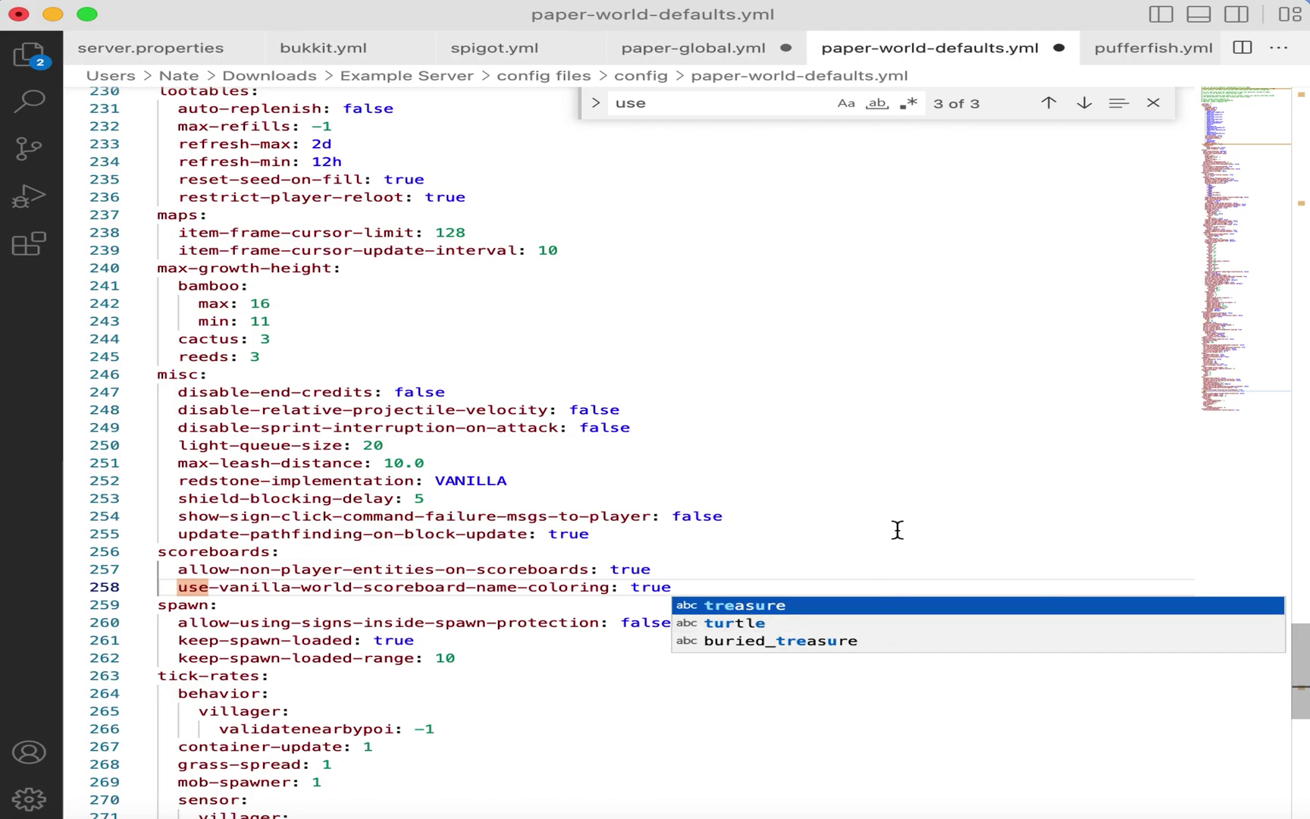
Step: Find fix-invulnerable-end-crystal-exploit in the unsupported-settings section and set it to false
left_click(707, 305)
key("super+f")
type("fix")
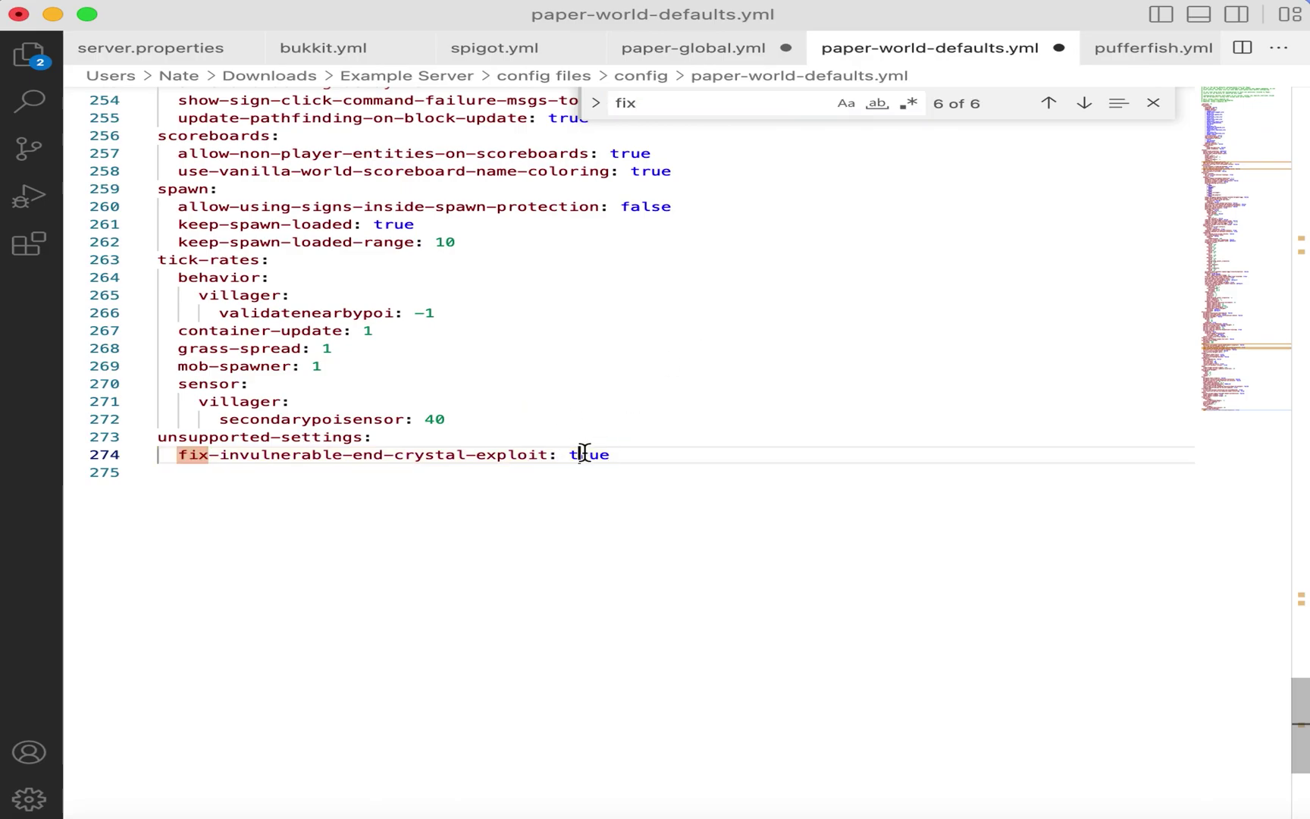
double_click(589, 454)
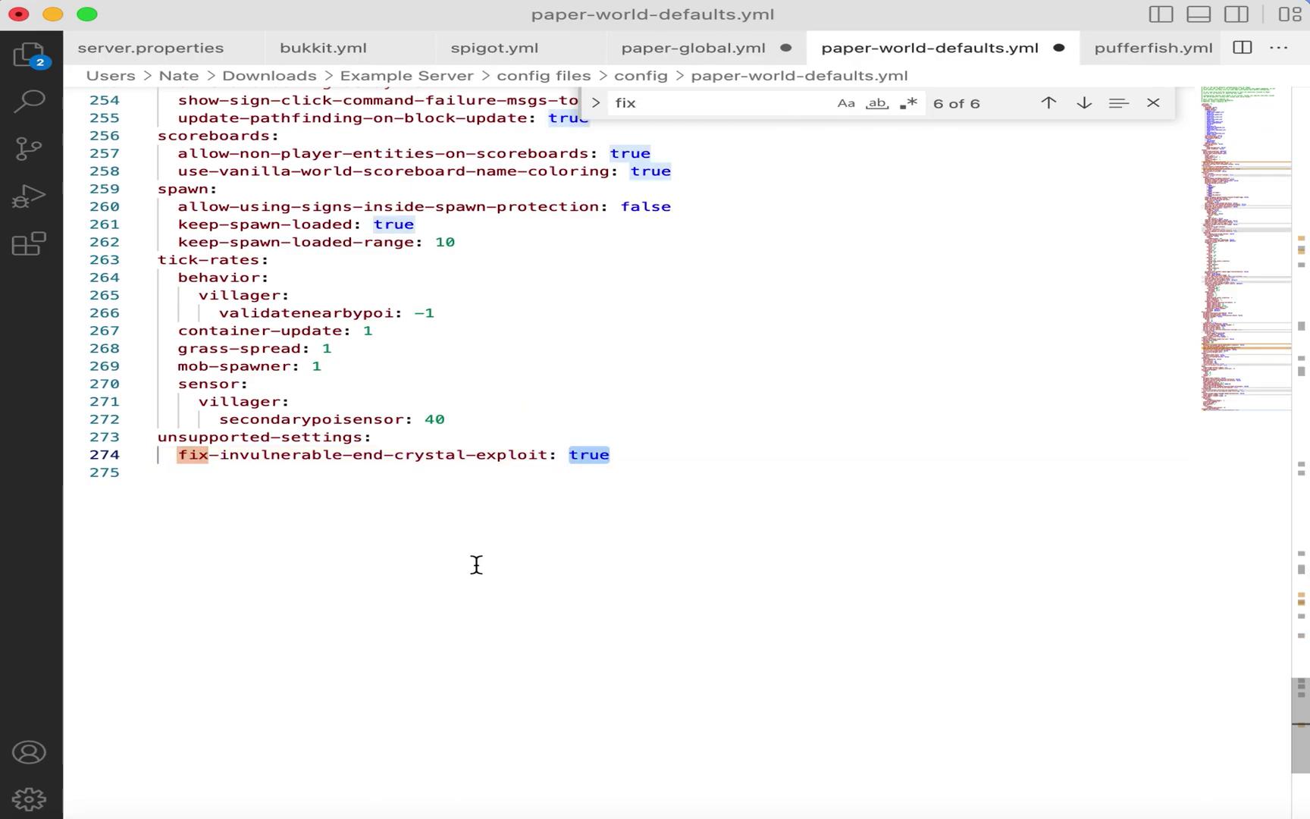
type("false")
key("BackSpace")
key("BackSpace")
type("lse")
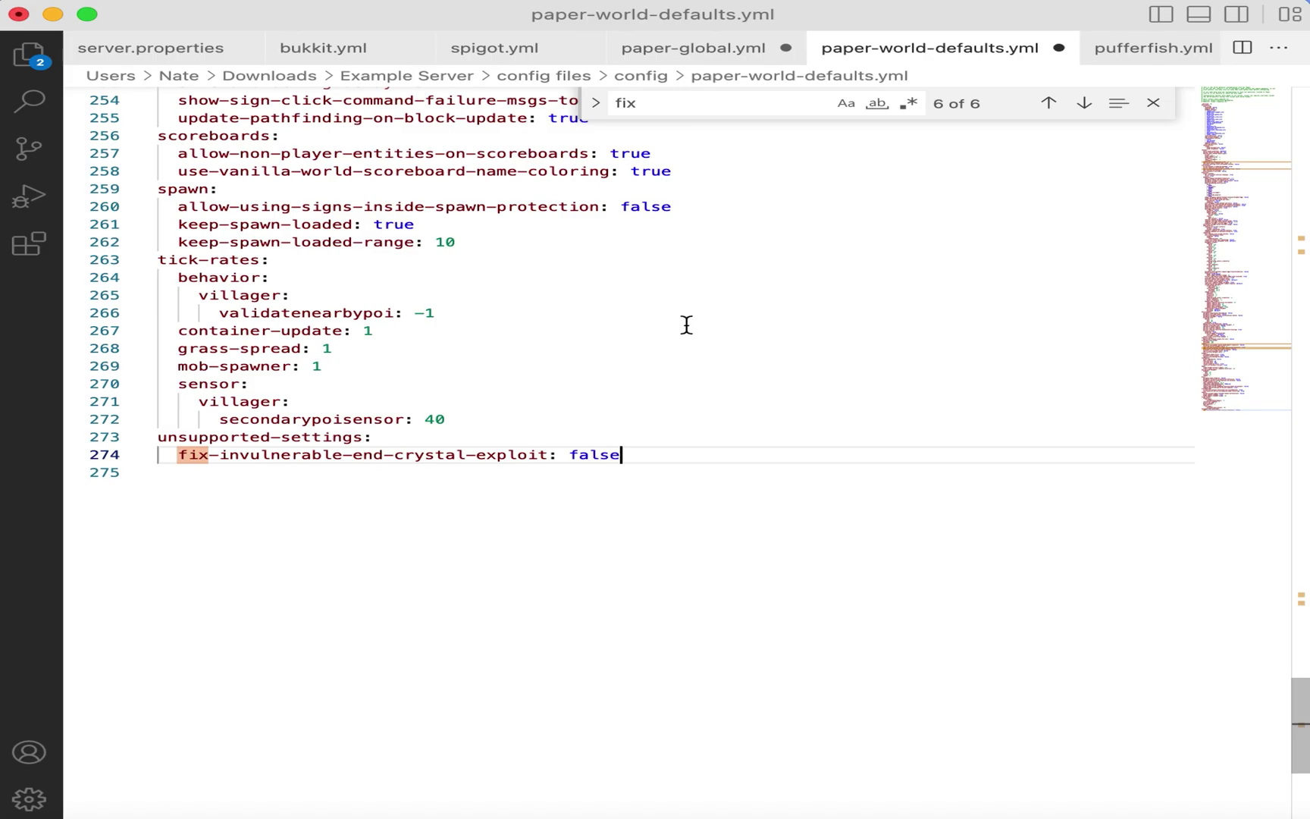
Step: Find fix-curing-zombie-villager-discount-exploit in the fixes section, set it to false, and save the file
key("super+f")
key("Return")
type("cur")
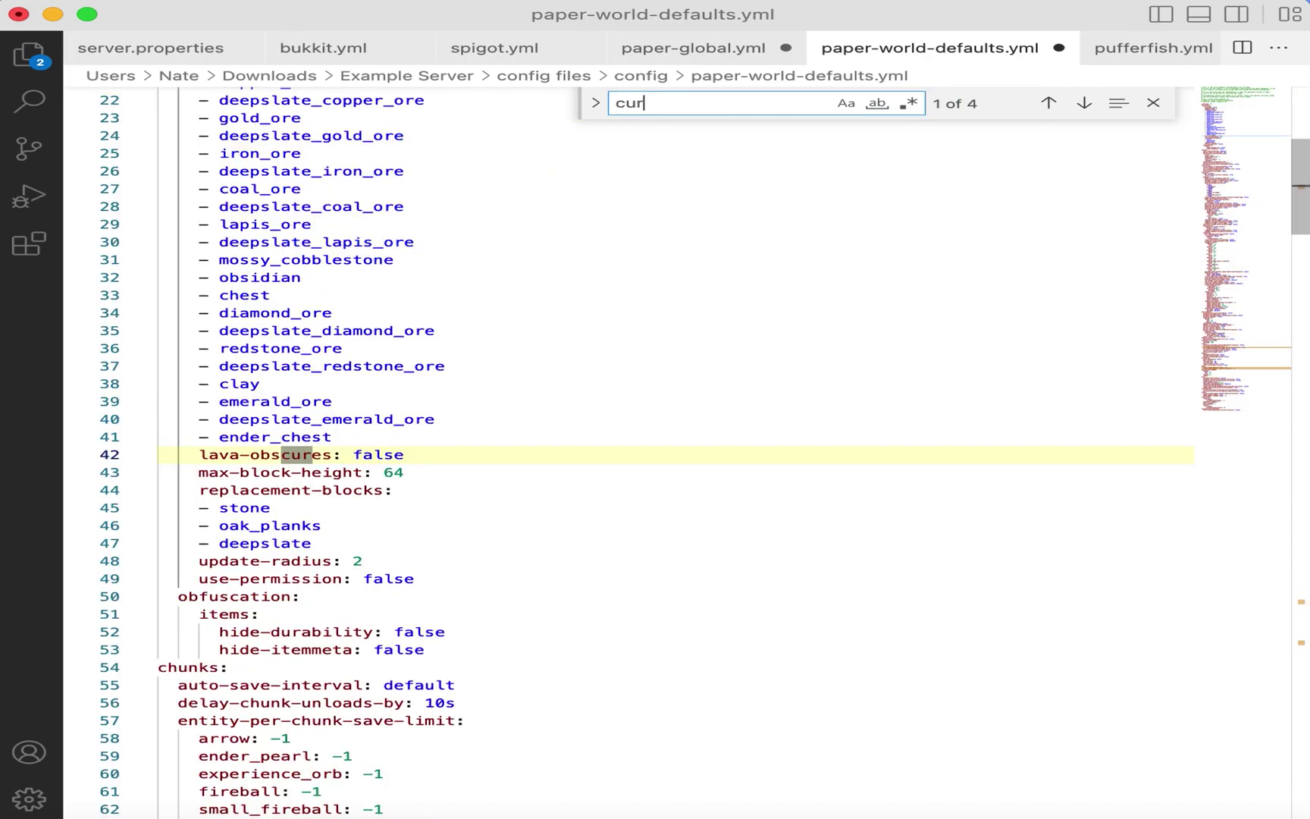
key("Return")
double_click(662, 455)
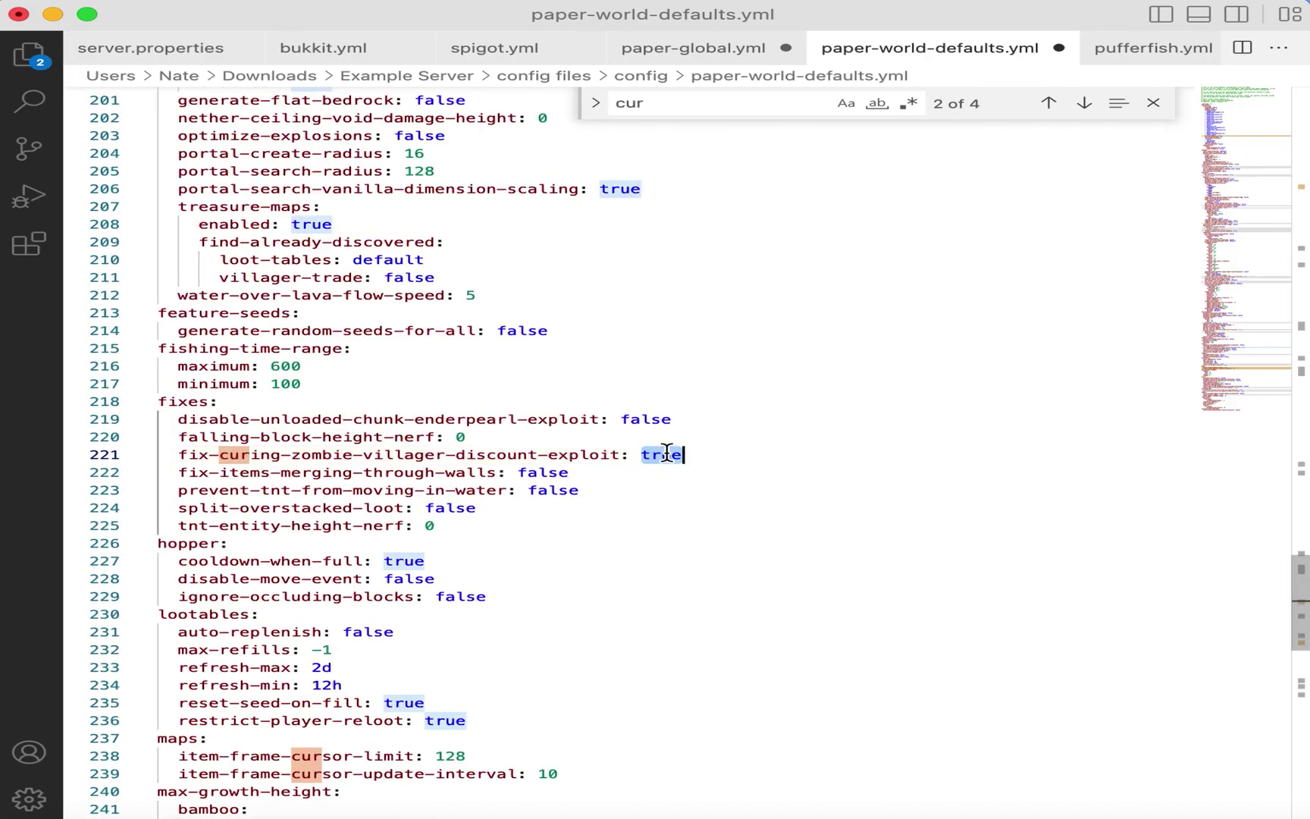
type("fals")
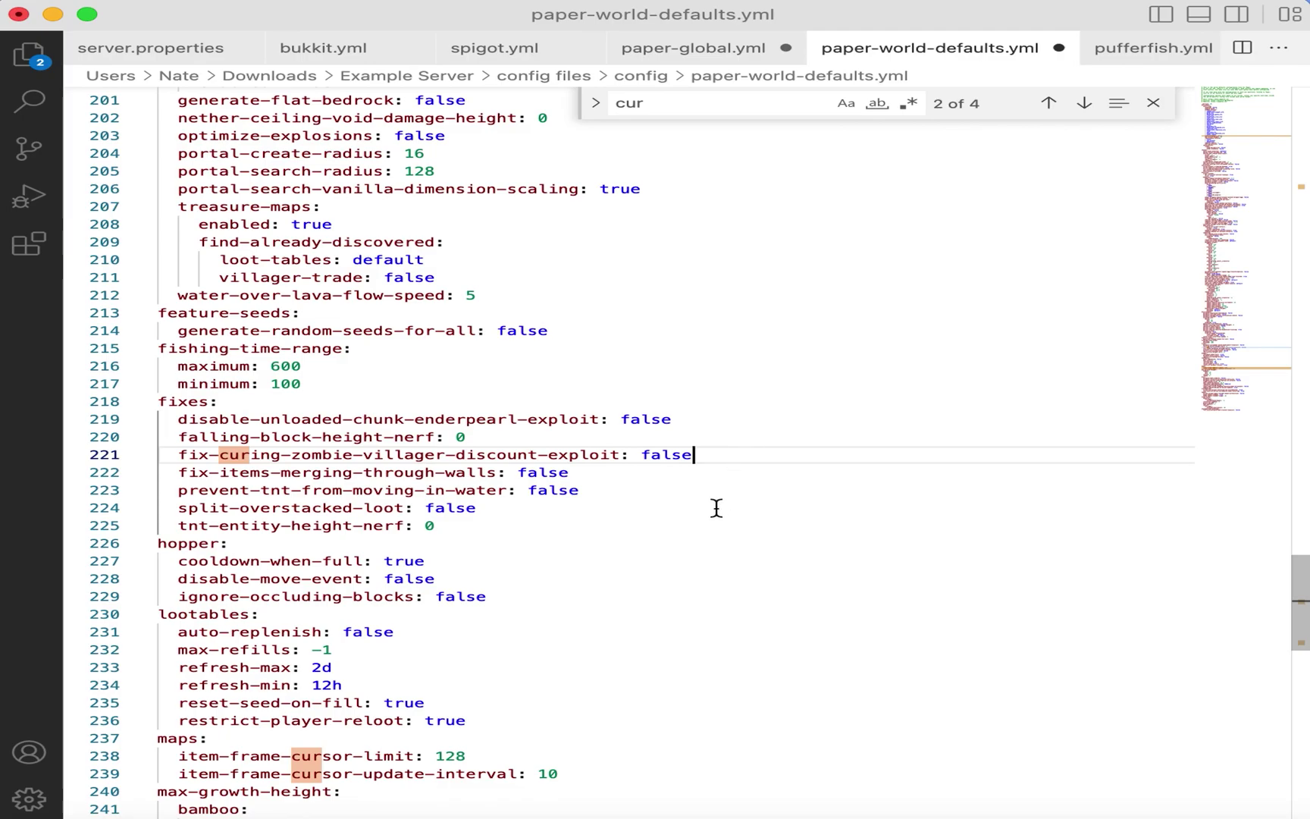
scroll(716, 508, "down", 2)
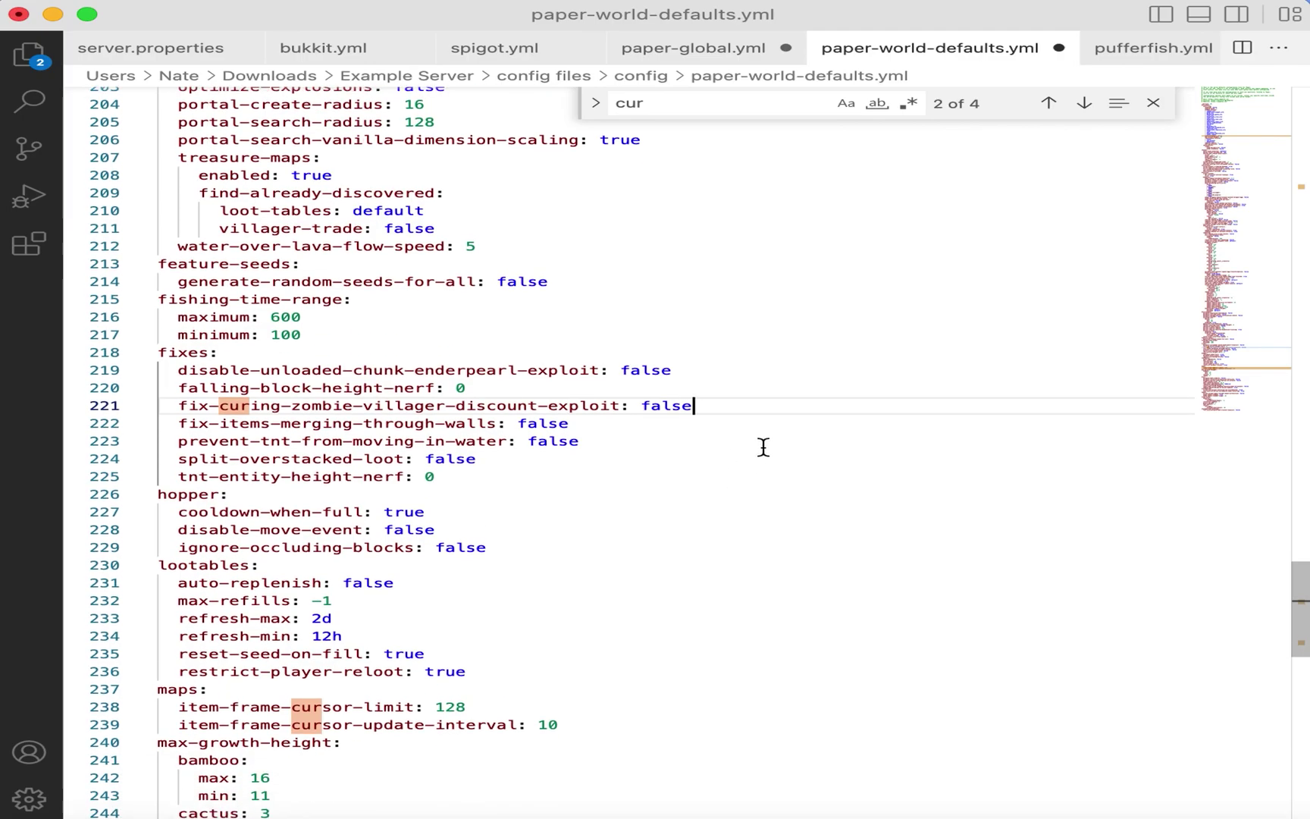
key("cmd+s")
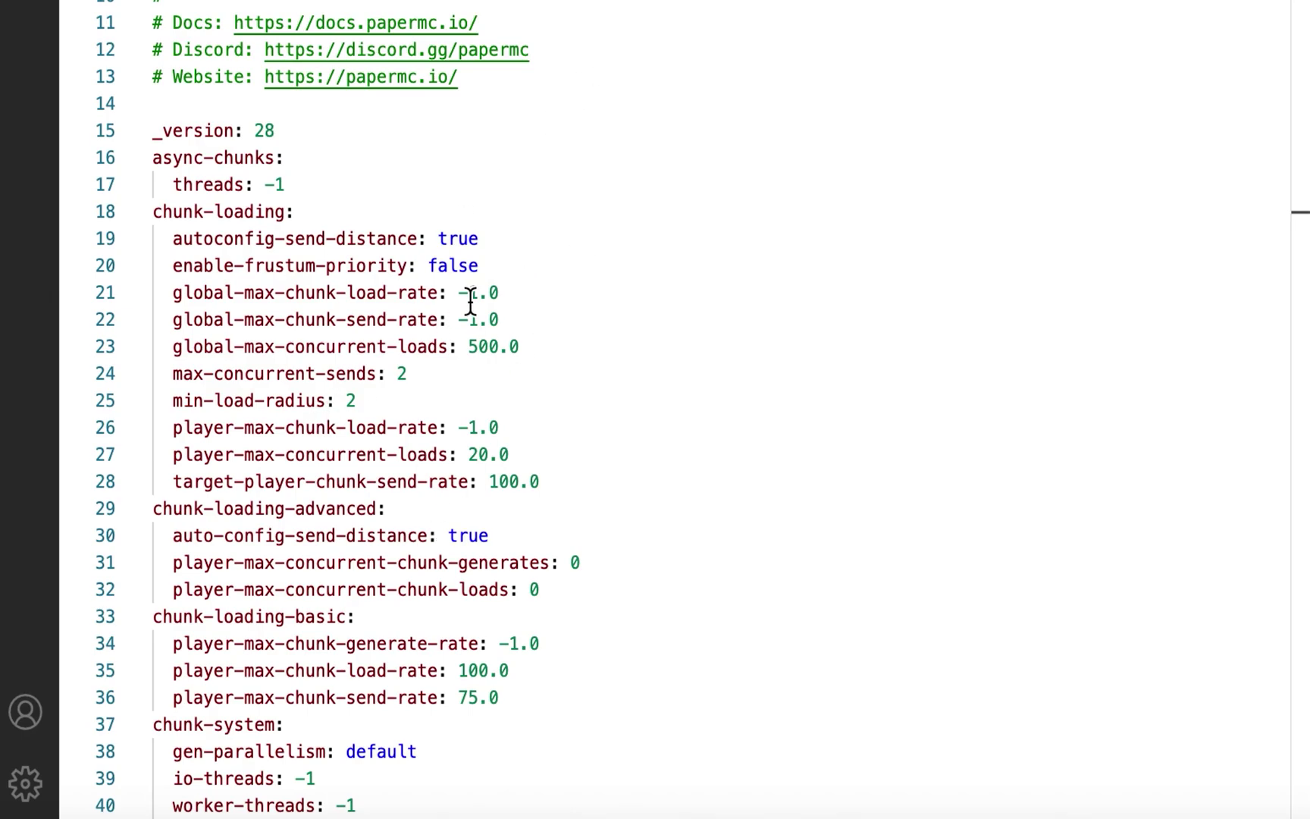
Step: Find fix-entity-position-desync in the misc section of paper-global.yml and set it to false
left_click(550, 272)
key("shift+alt+Left")
key("cmd+f")
type("fix-e")
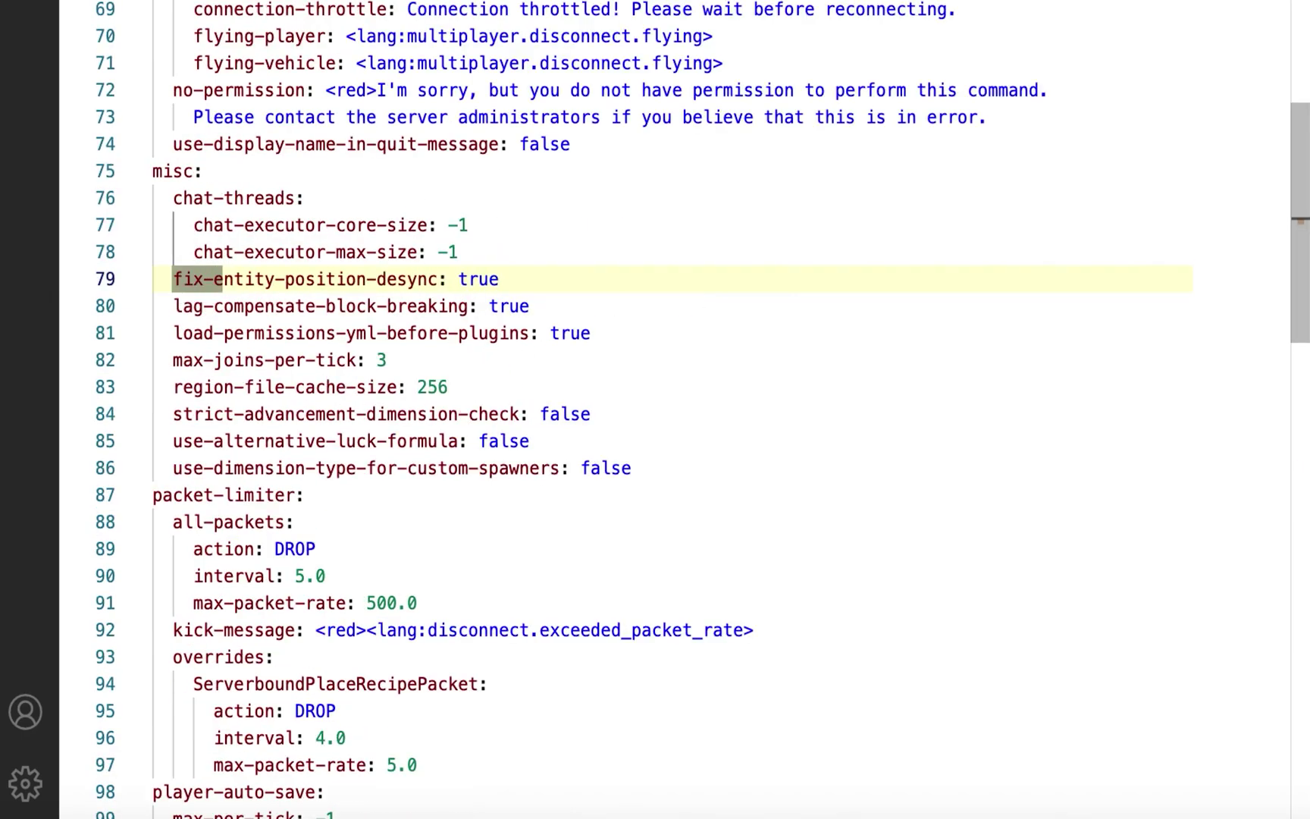
double_click(479, 279)
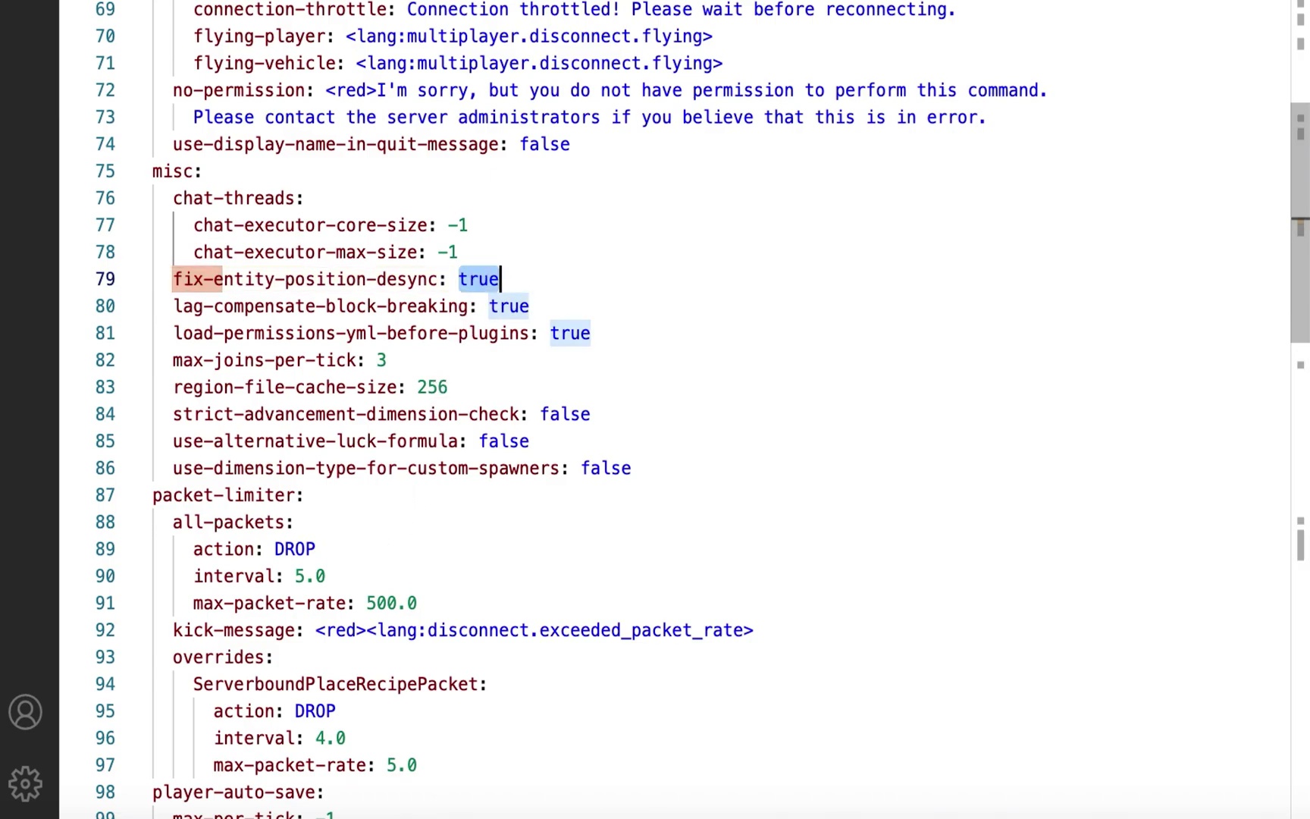
type("false")
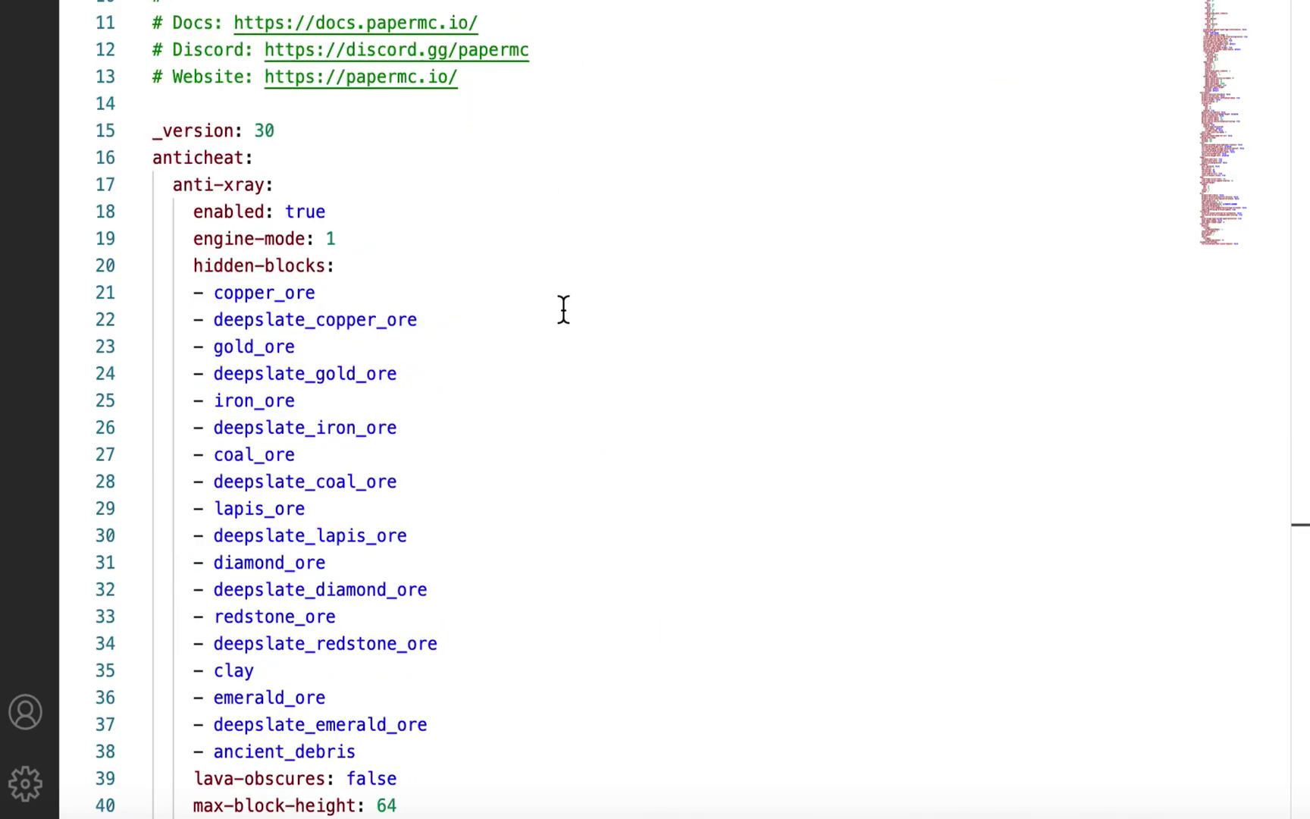
Step: Find filter-bad-tile-entity-nbt-from-falling-blocks in paper-world-defaults.yml and set it to false
key("ctrl+f")
type("filter-")
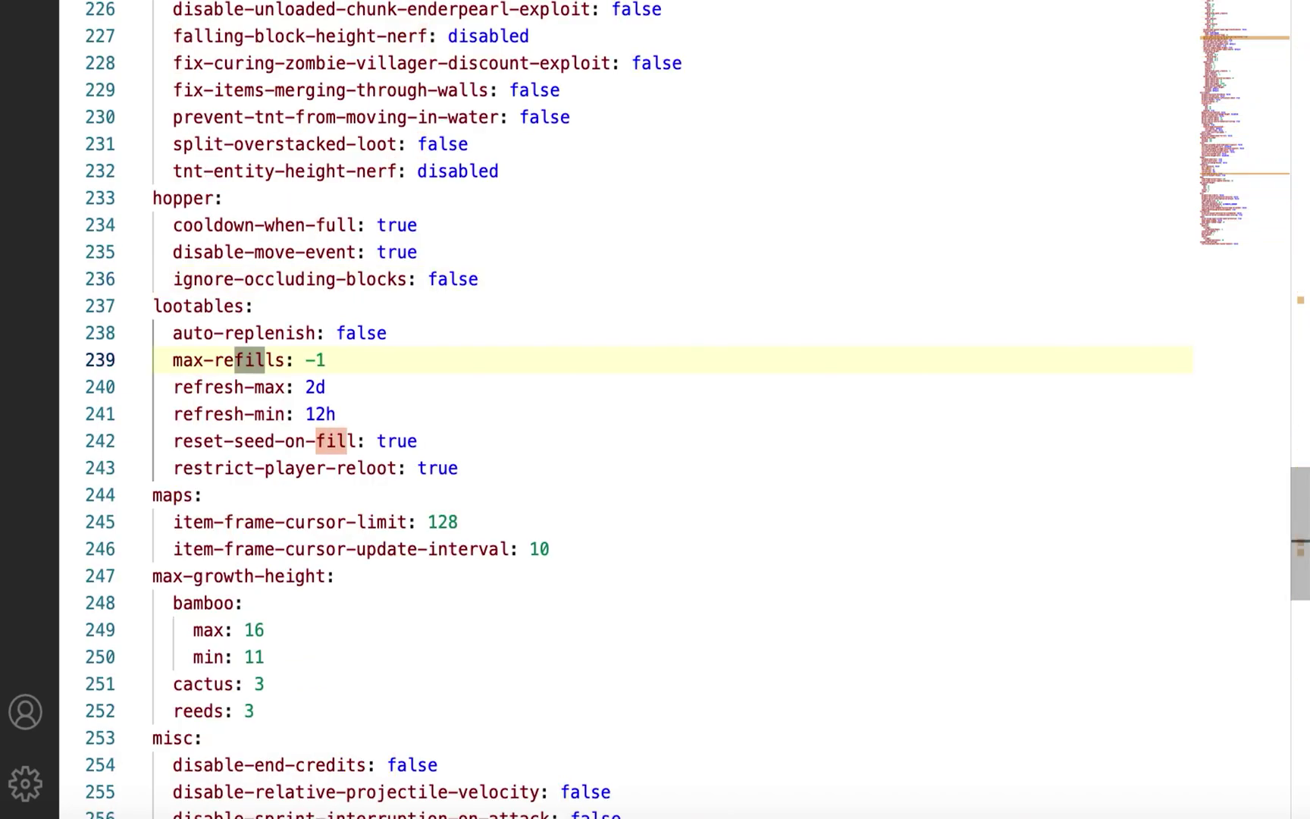
double_click(698, 281)
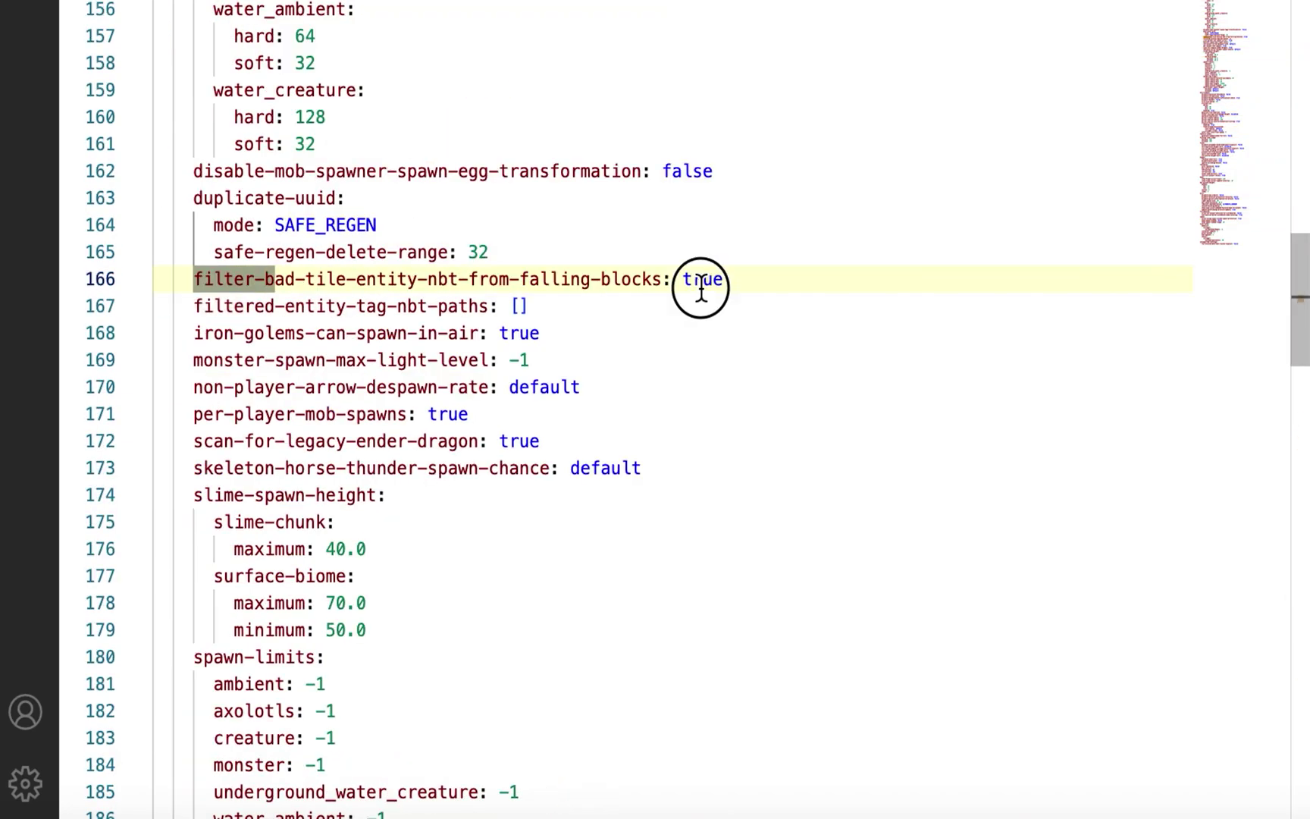
type("false")
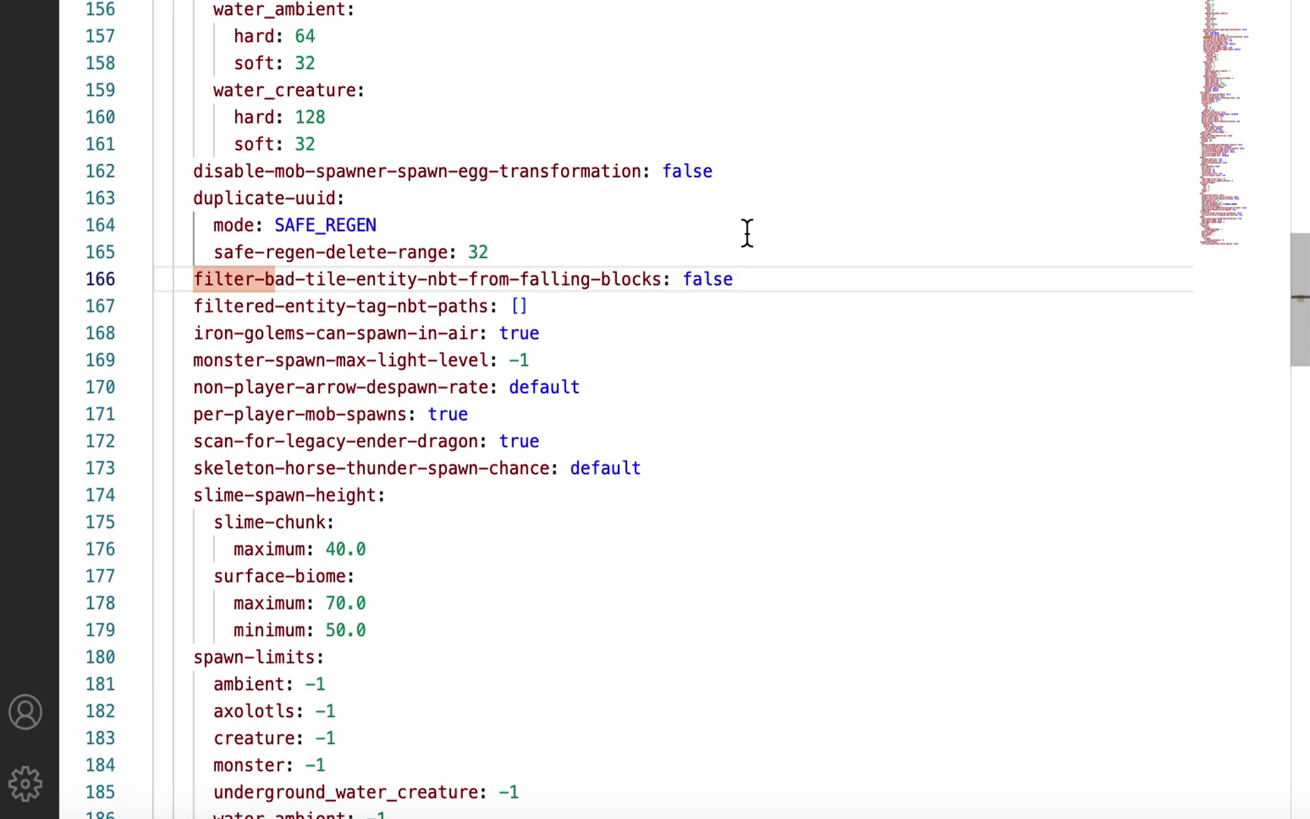
Step: Find cooldown-when-full in the hopper section and set it to false
key("ctrl+f")
type("co")
key("Return")
key("Return")
key("Return")
key("Return")
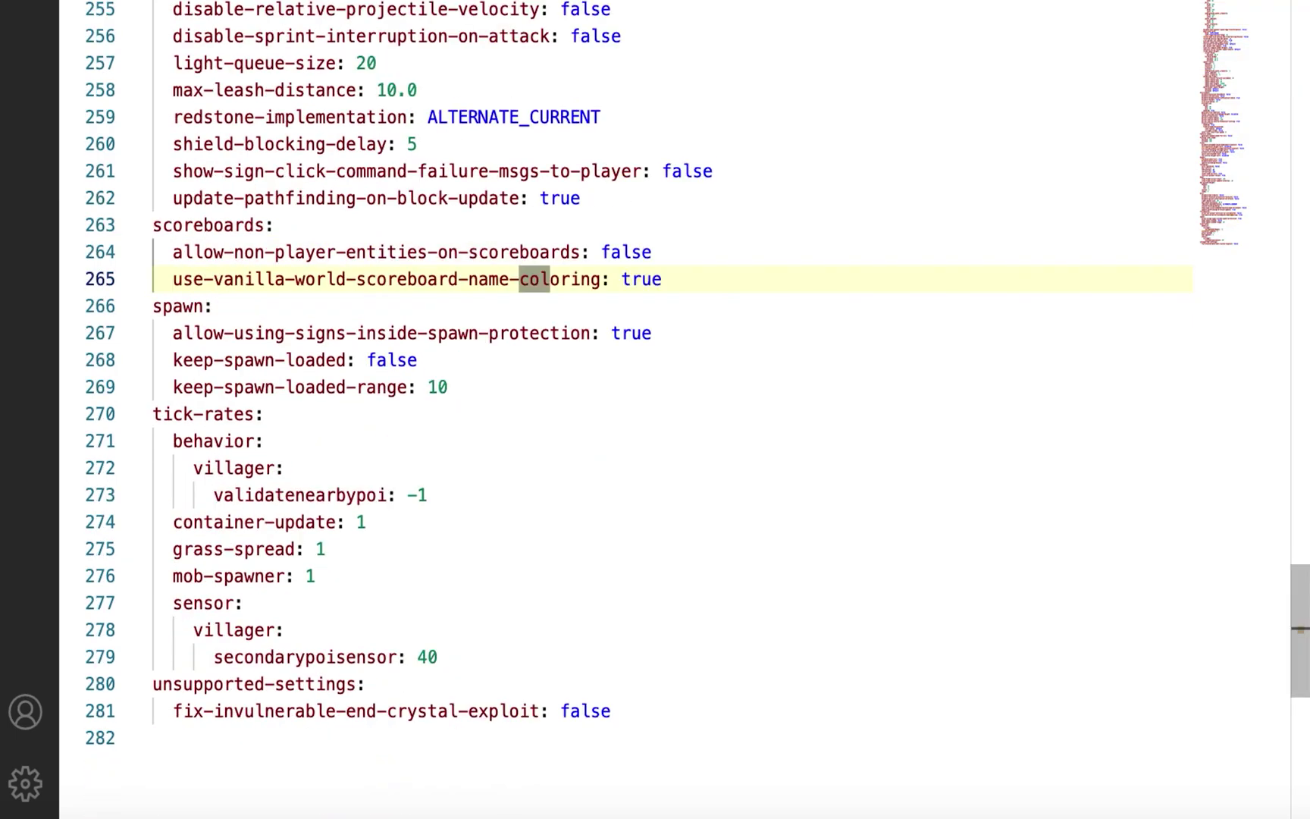
type("ol")
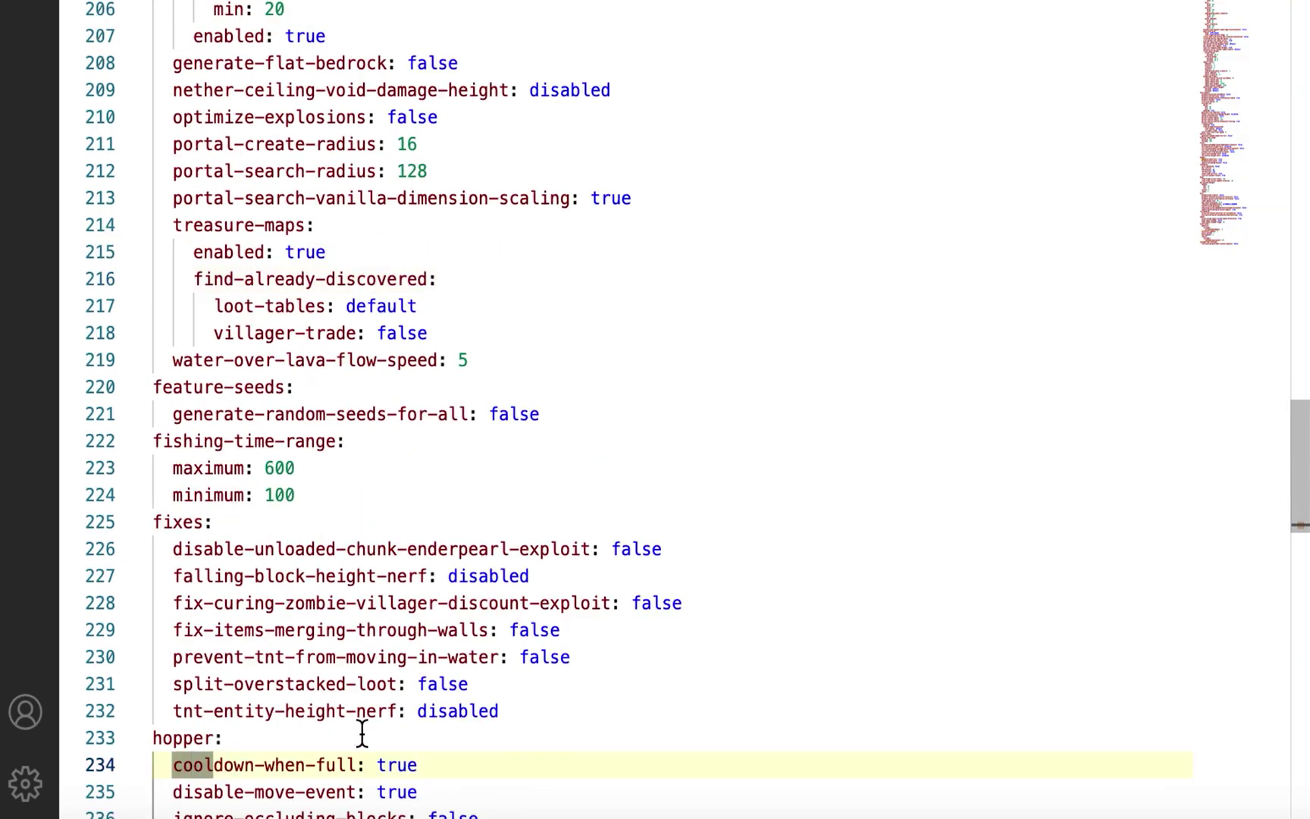
left_click(385, 763)
double_click(385, 763)
type("false")
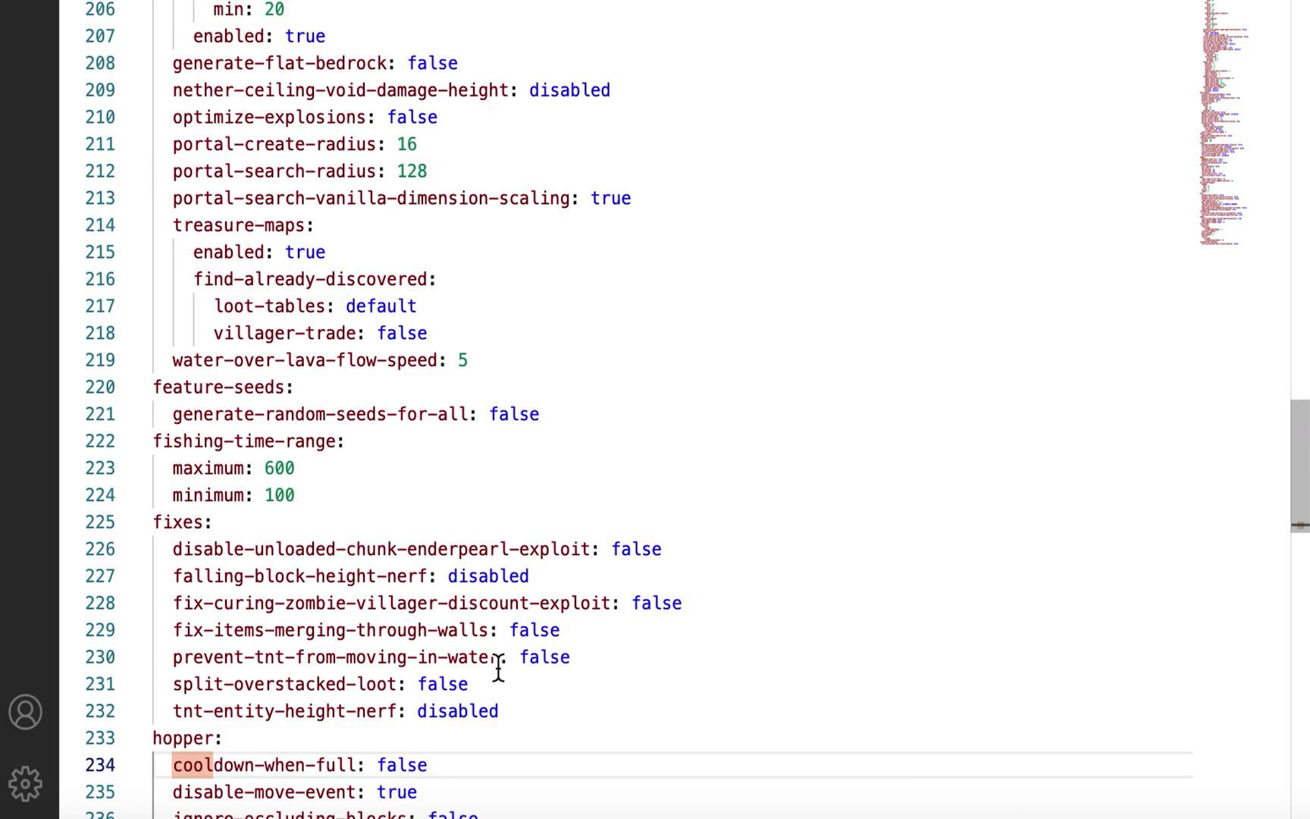
Step: Find the villager secondarypoisensor value in the tick-rates section and set it to -1
scroll(562, 591, "down", 1)
scroll(561, 591, "down", 10)
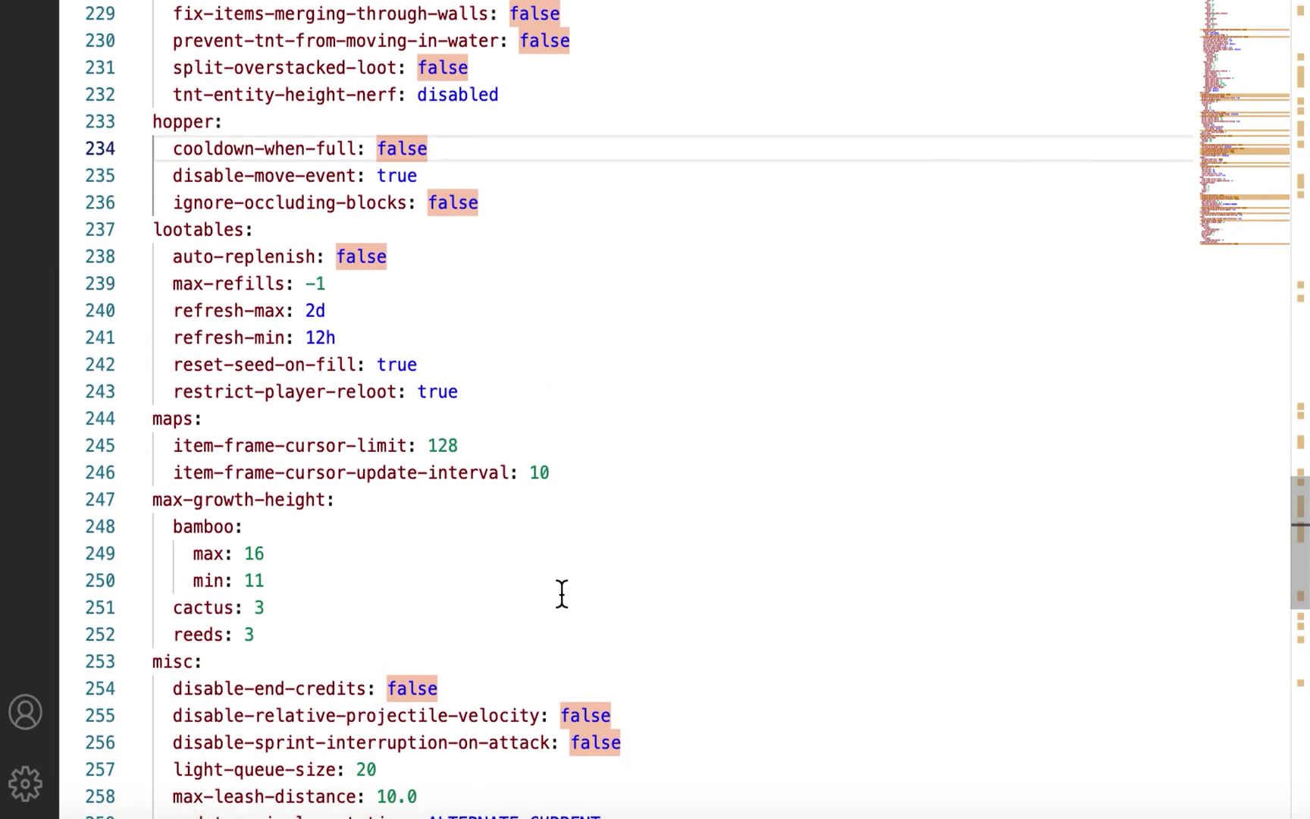
key("ctrl+f")
type("secon")
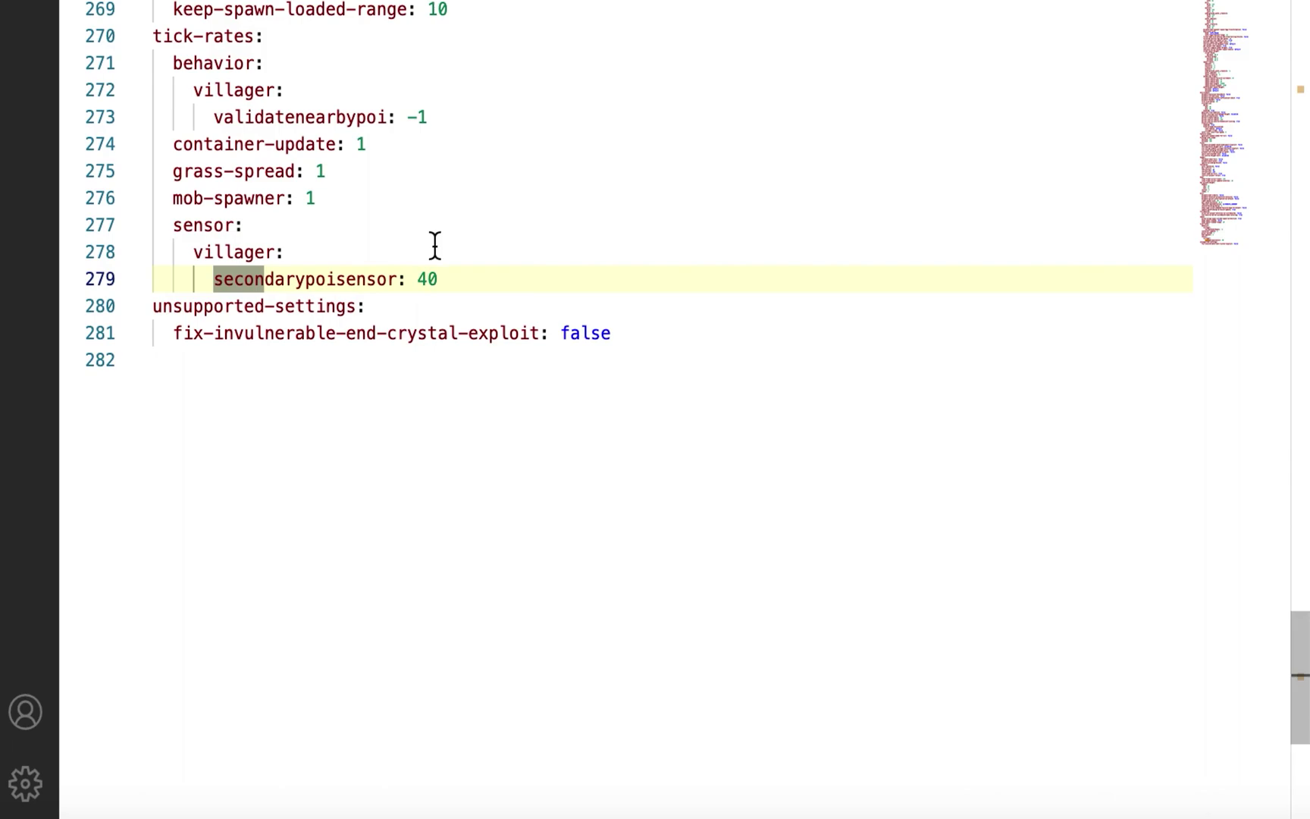
double_click(424, 279)
type("-1")
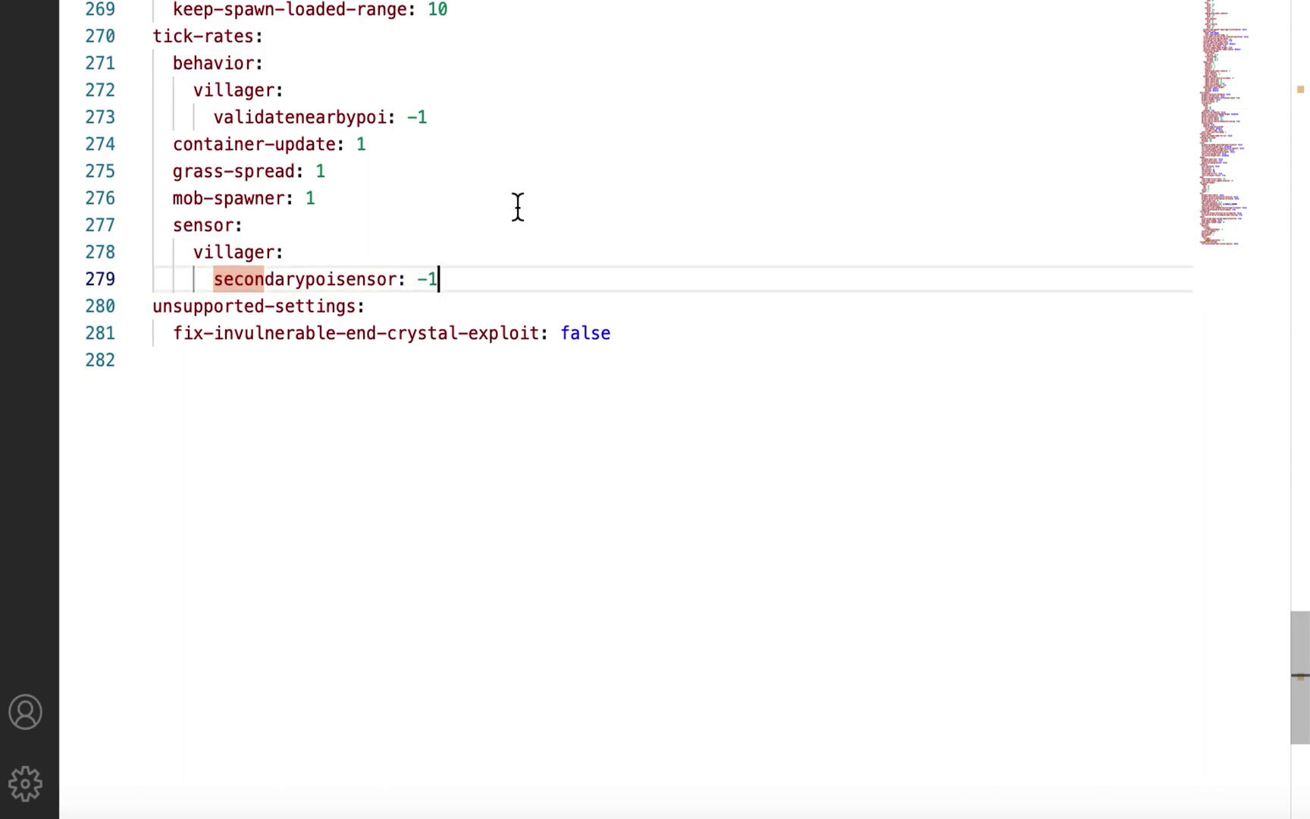
double_click(585, 333)
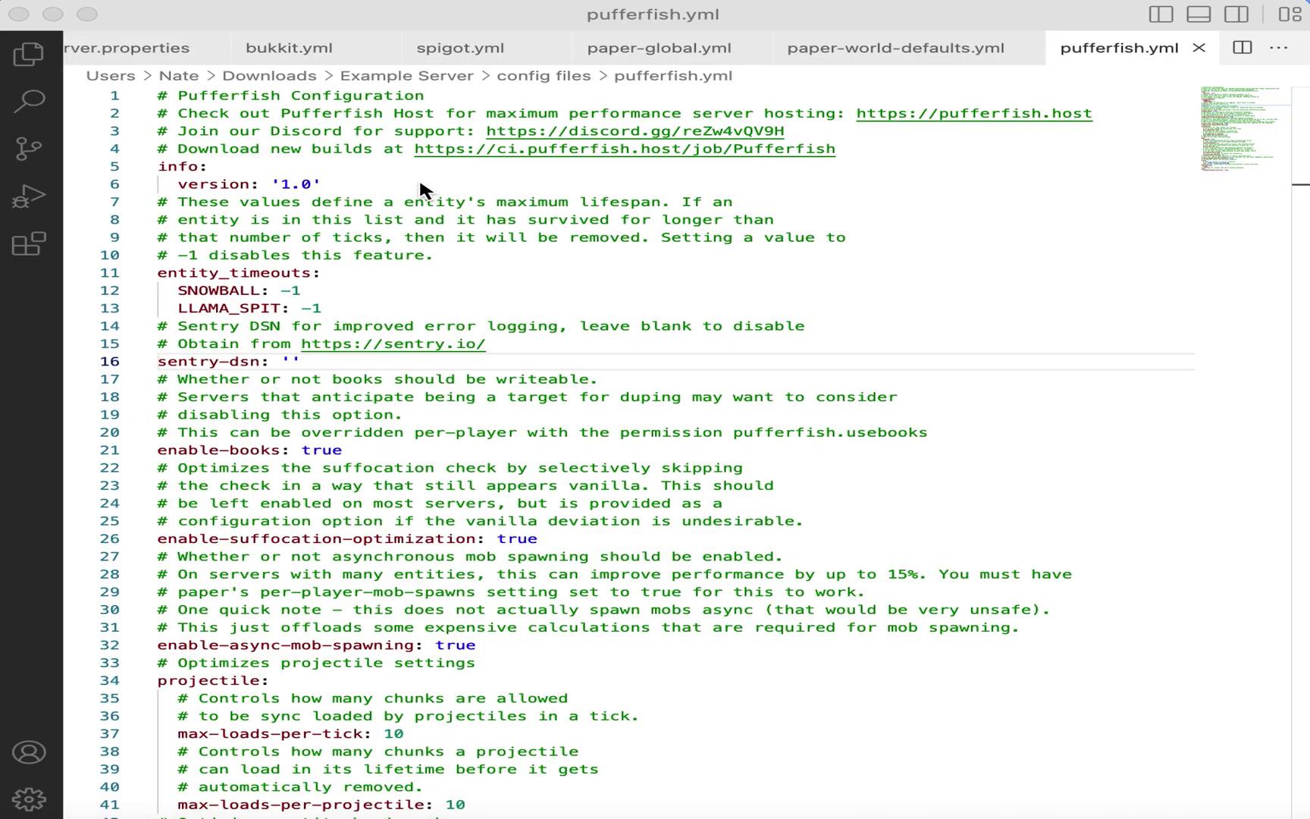
Step: Set enable-suffocation-optimization in pufferfish.yml to false
scroll(313, 442, "down", 1)
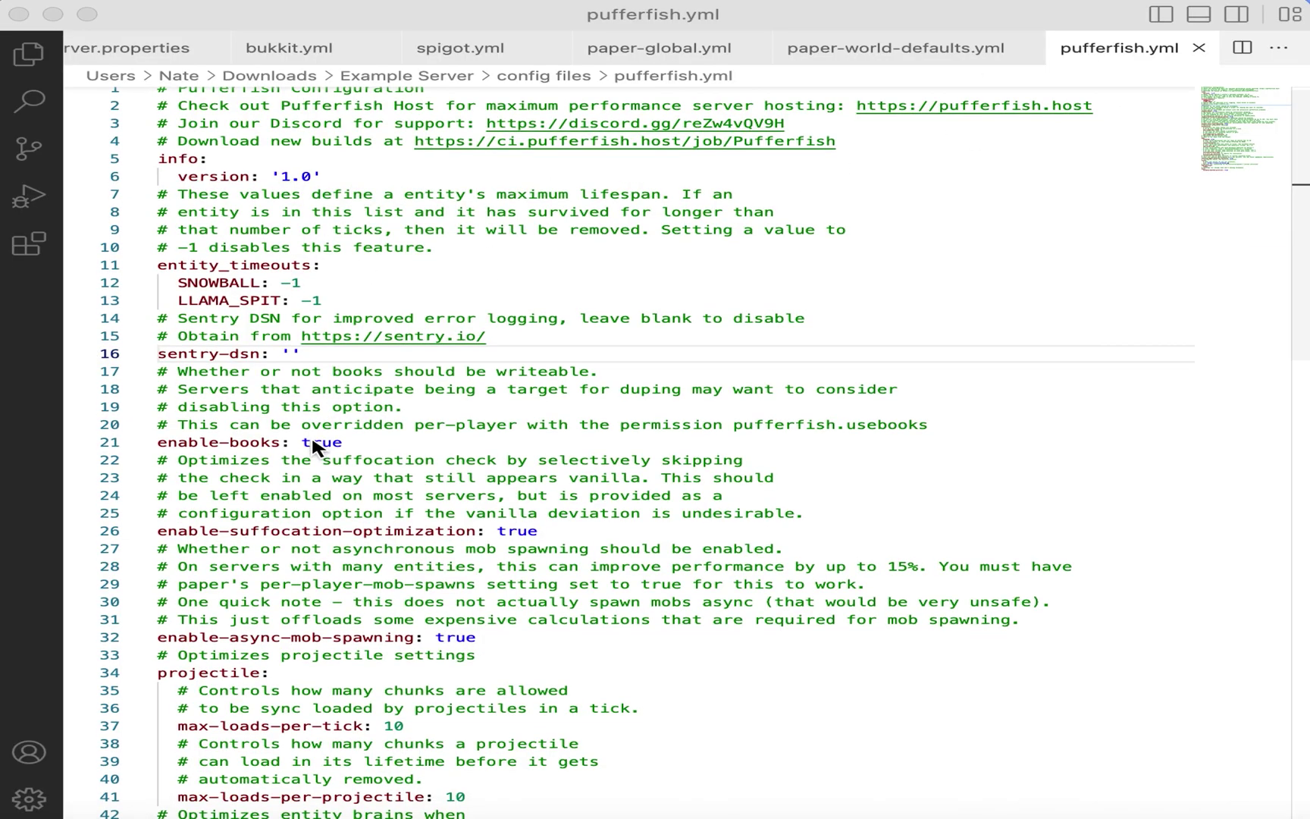
scroll(315, 442, "down", 3)
scroll(372, 342, "down", 1)
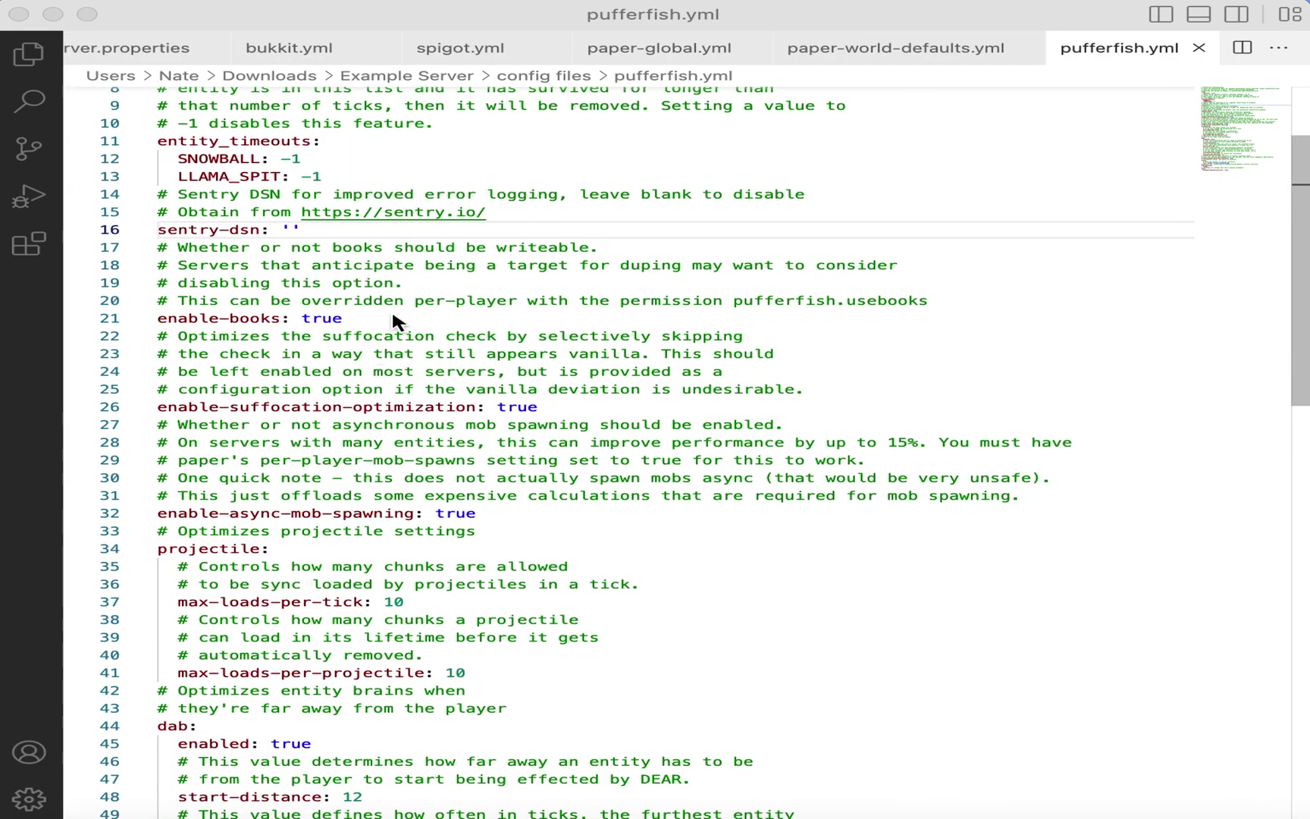
scroll(471, 486, "down", 3)
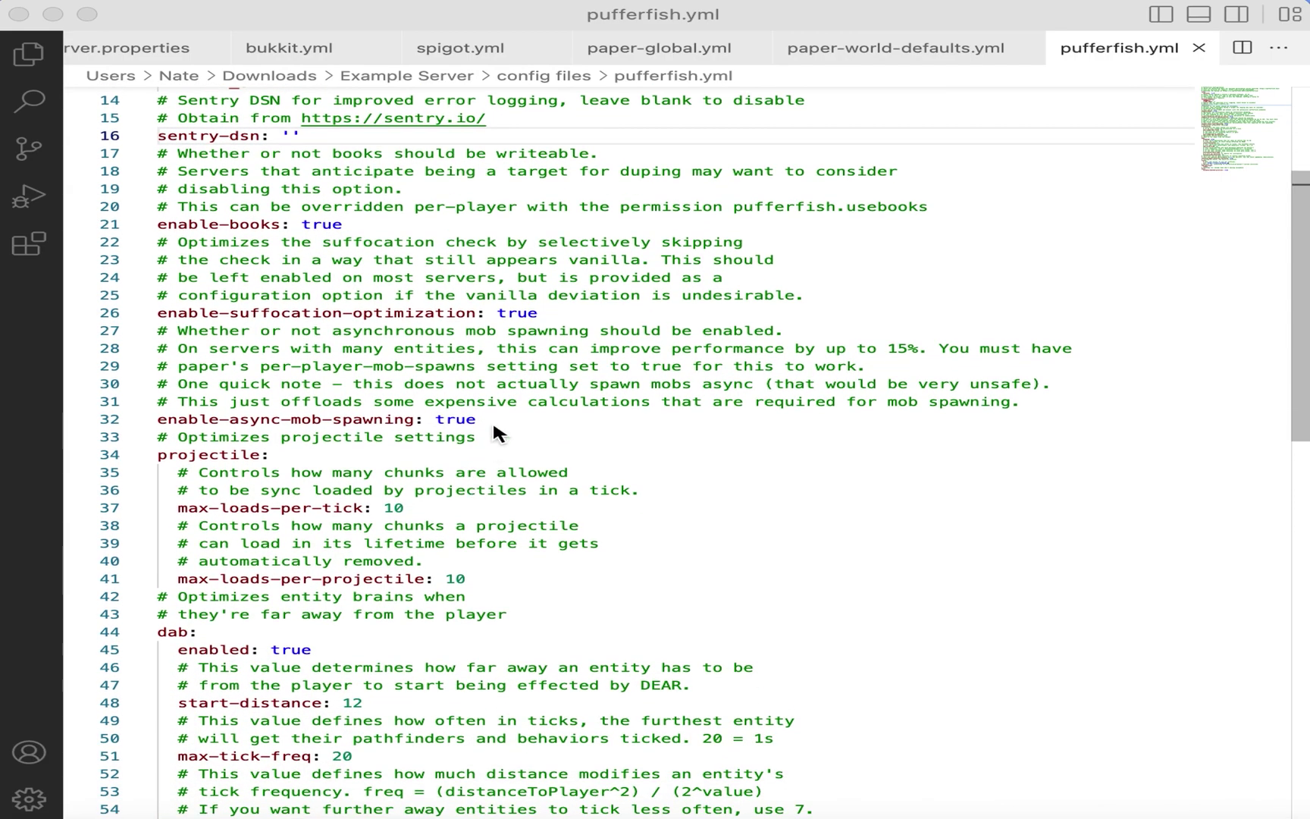
left_click(516, 313)
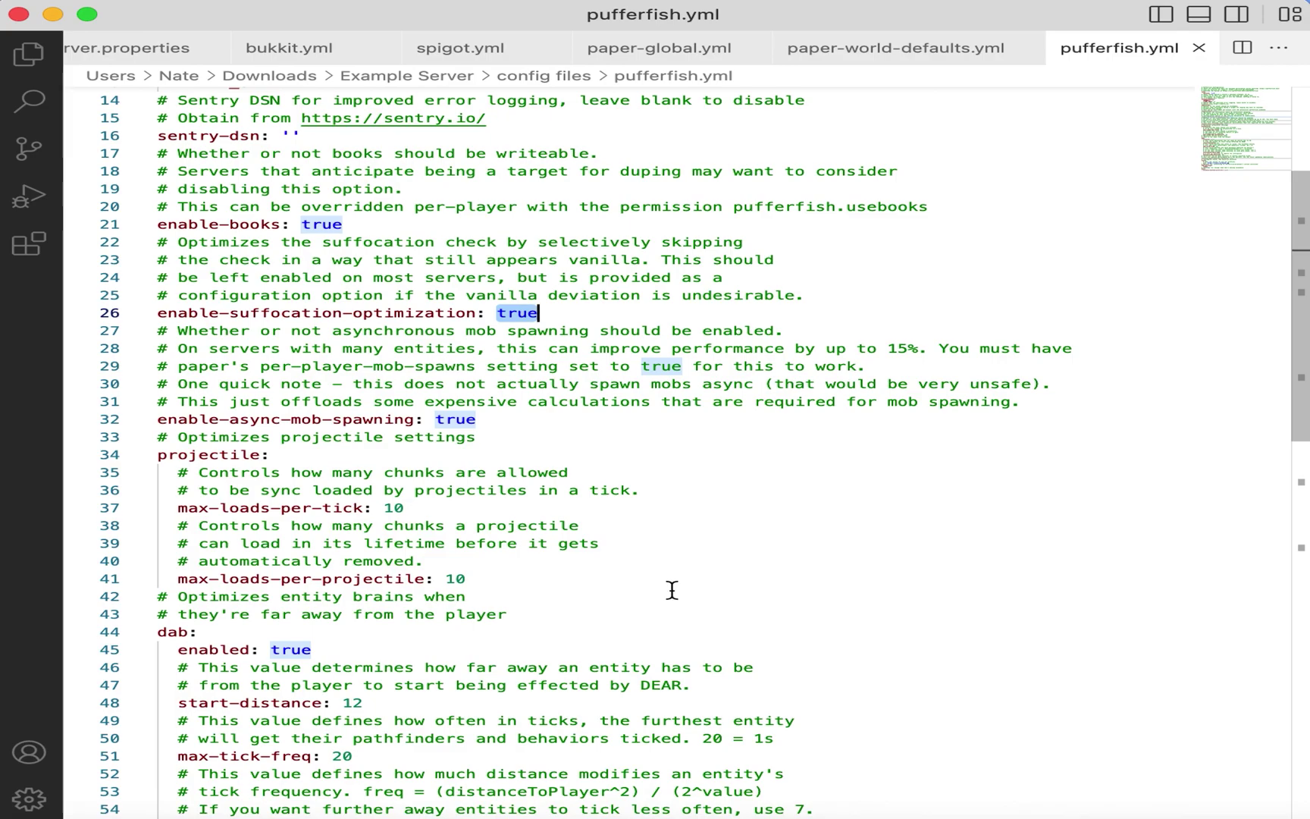
scroll(671, 590, "up", 2)
type("fals")
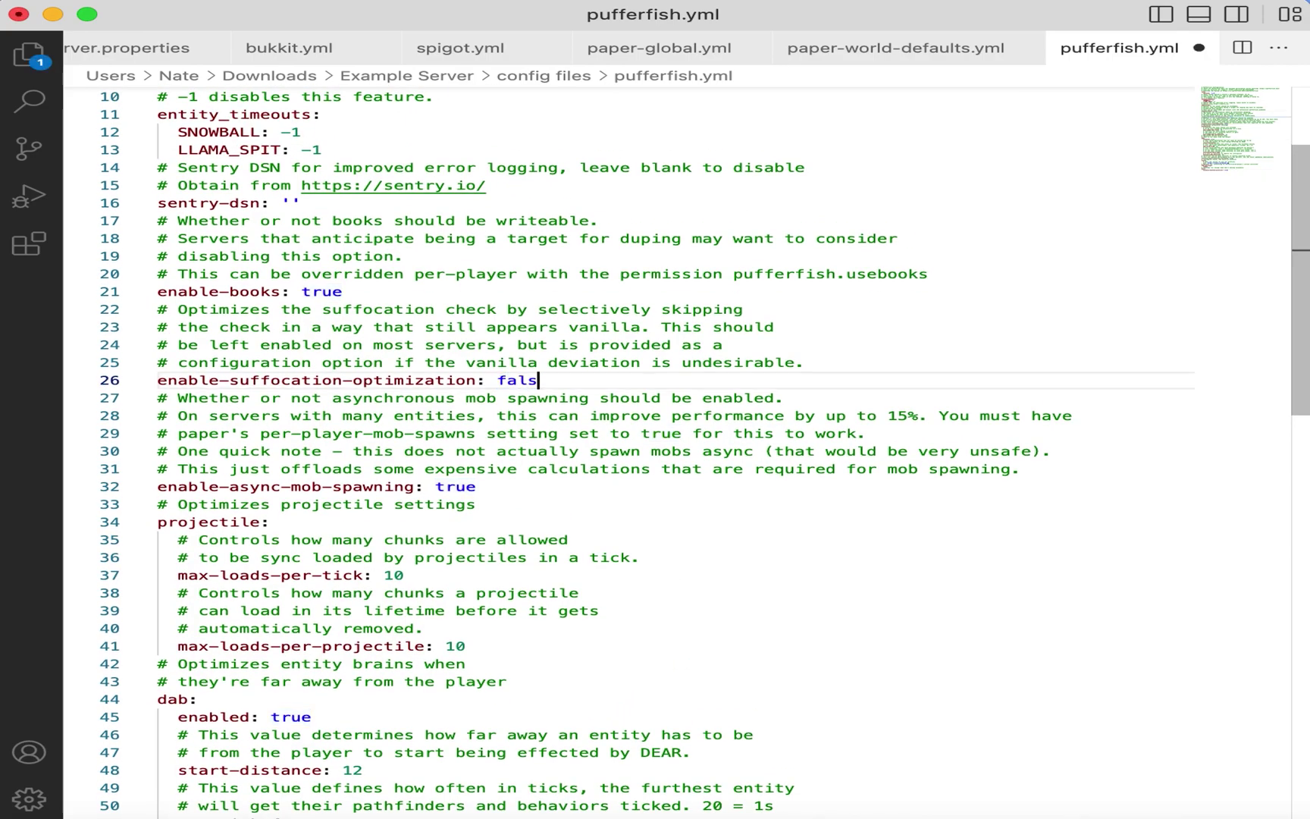
type("e")
Step: Set max-loads-per-tick and max-loads-per-projectile in the projectile section of pufferfish.yml to 10000
scroll(694, 313, "down", 2)
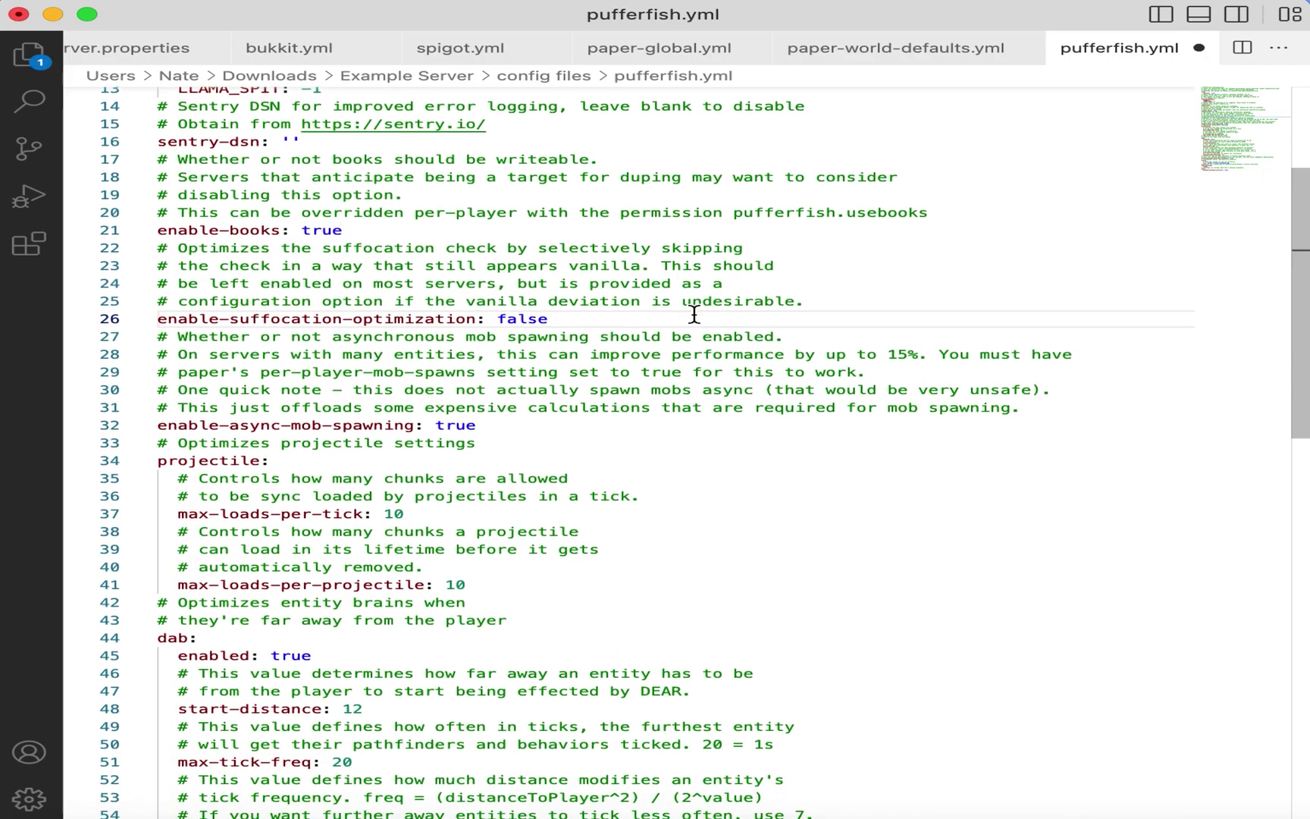
scroll(581, 285, "down", 2)
scroll(430, 510, "down", 1)
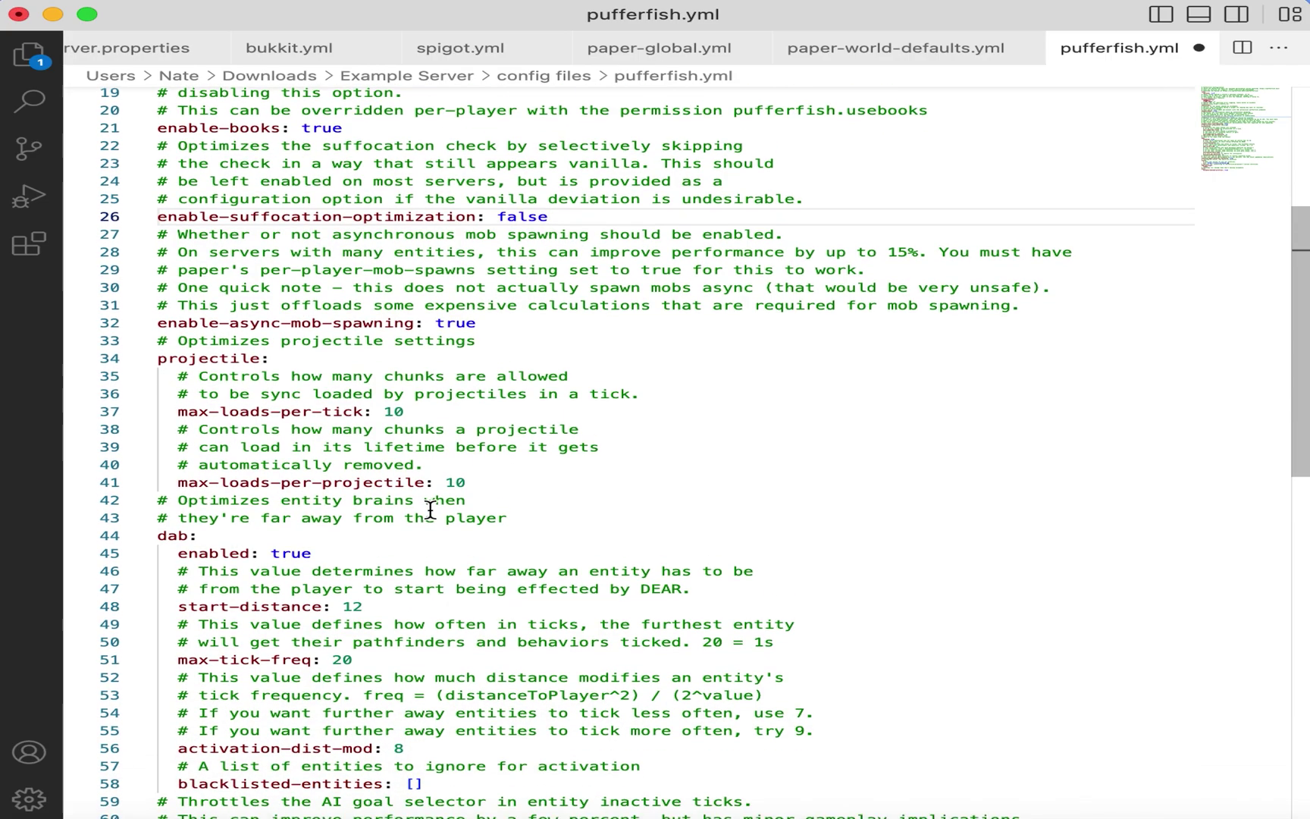
scroll(599, 244, "down", 2)
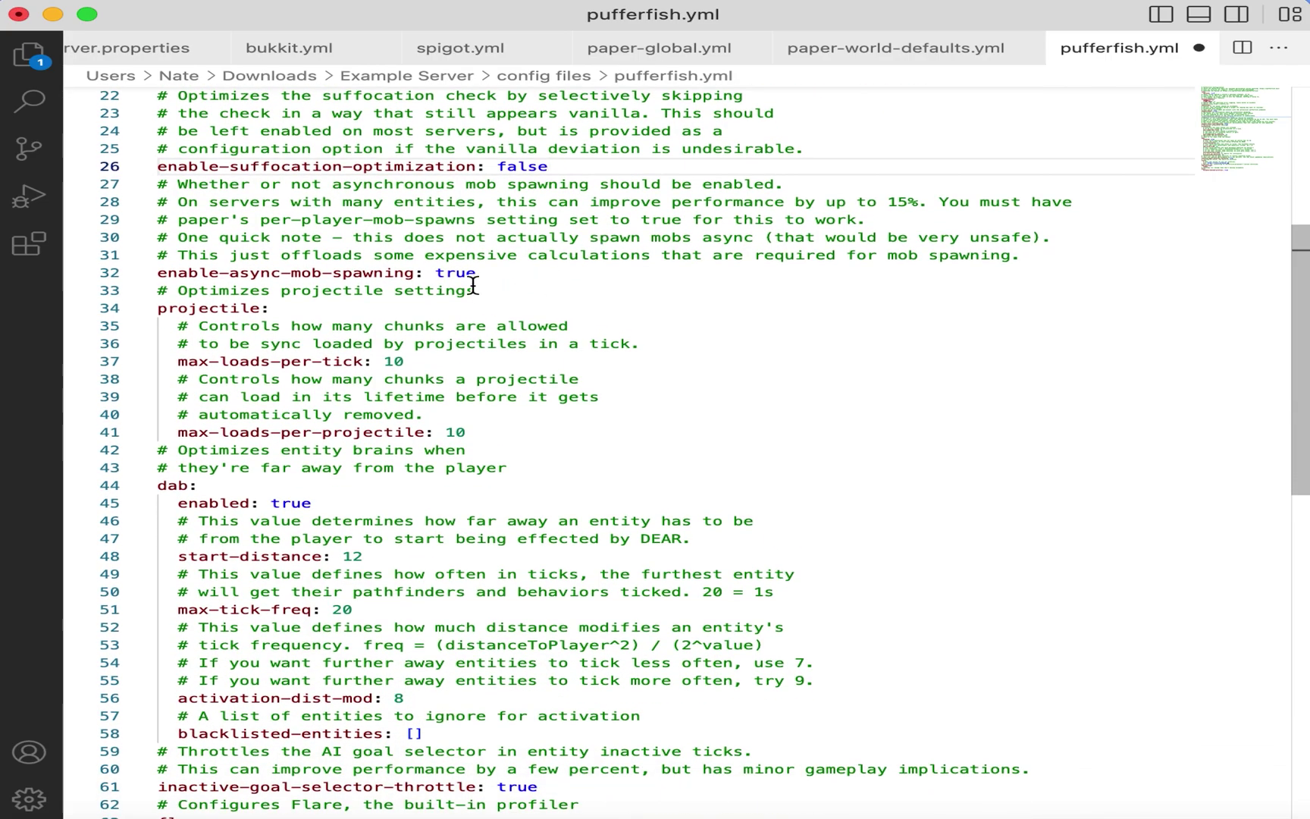
scroll(433, 341, "down", 2)
left_click(458, 316)
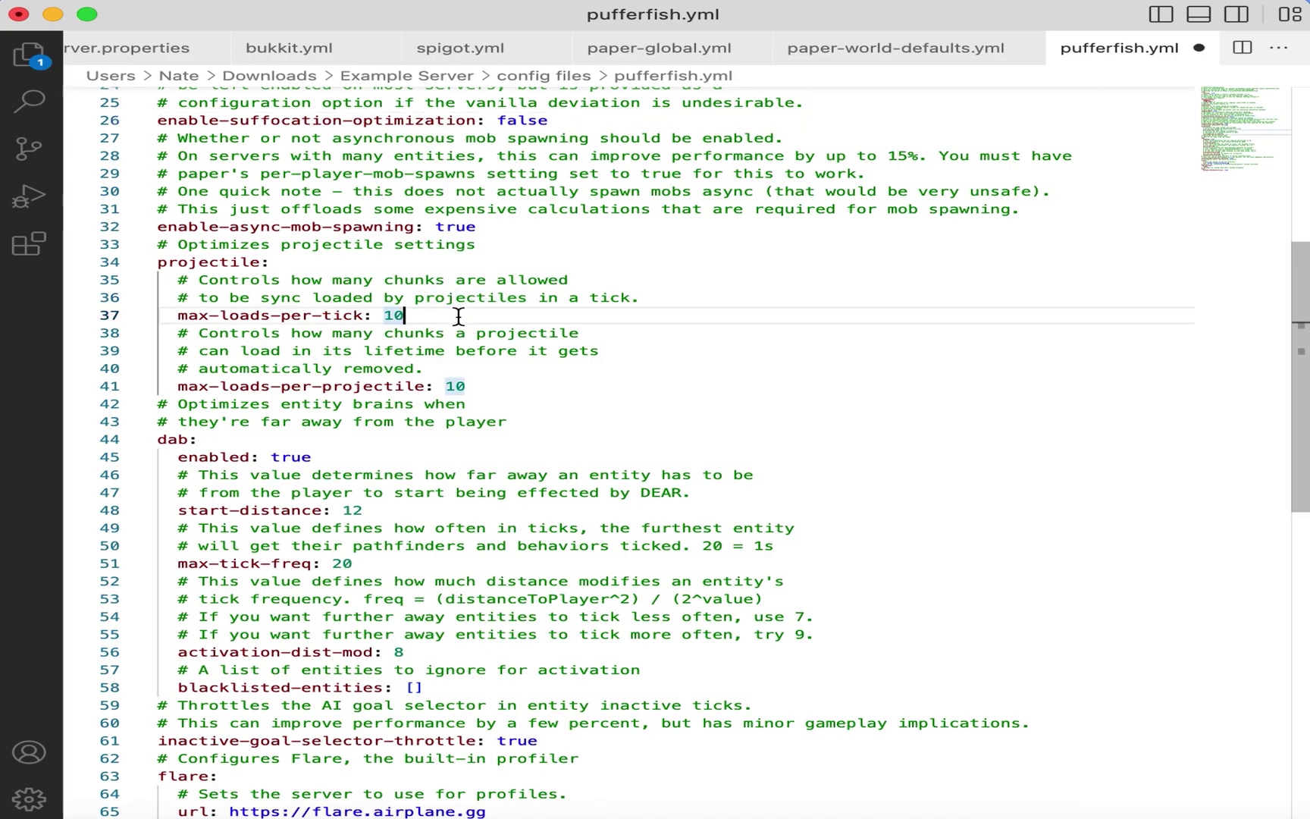
type("000")
double_click(401, 319)
key("ctrl+c")
double_click(457, 386)
key("ctrl+v")
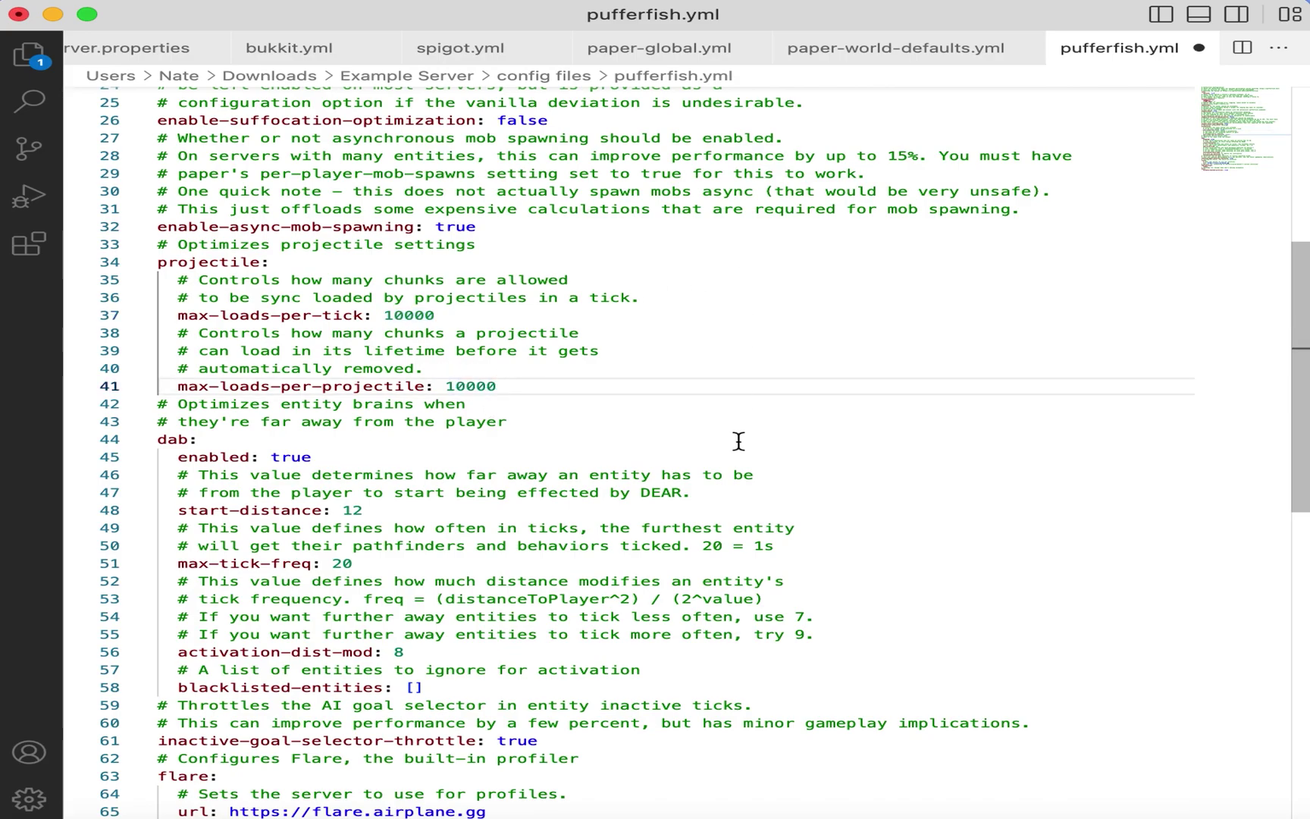
Step: Set enabled in the dab section of pufferfish.yml to false
scroll(738, 442, "down", 2)
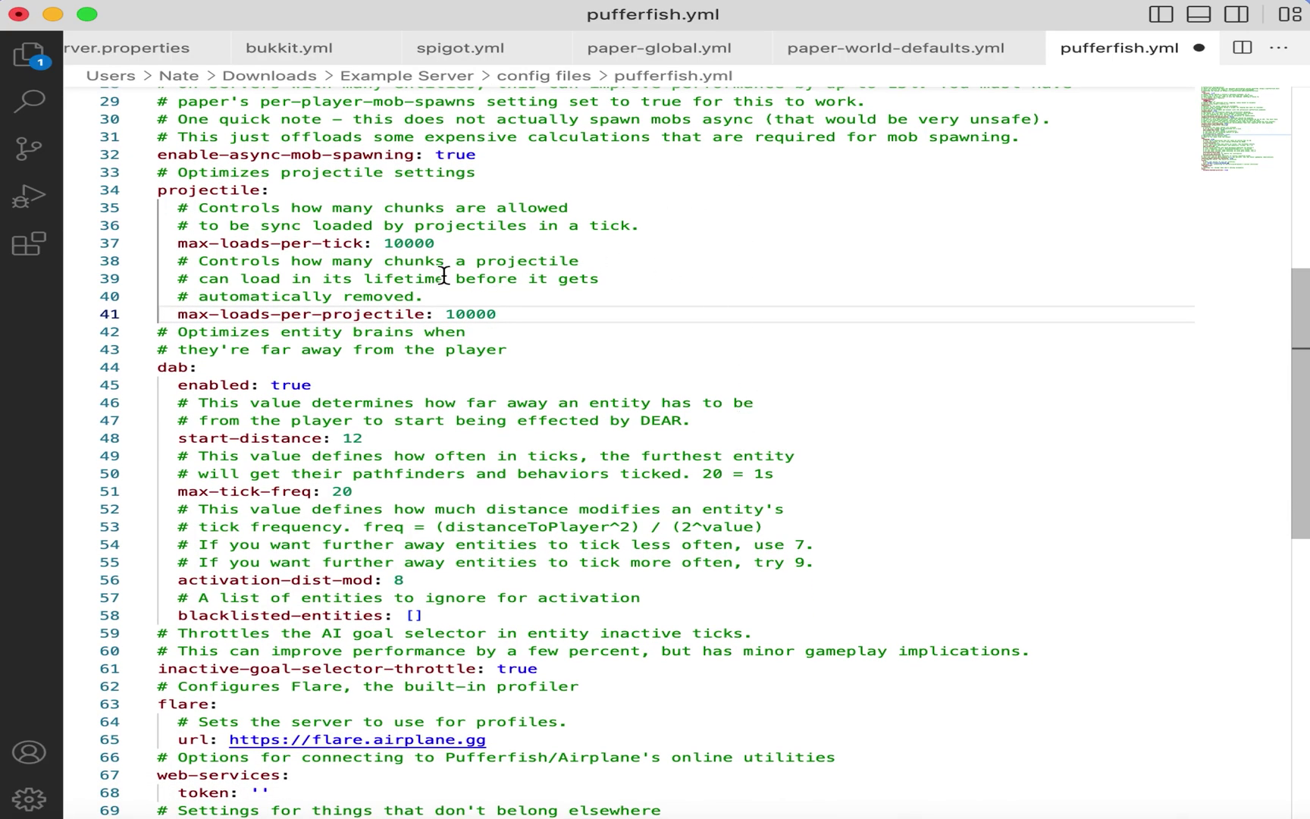
scroll(425, 281, "down", 2)
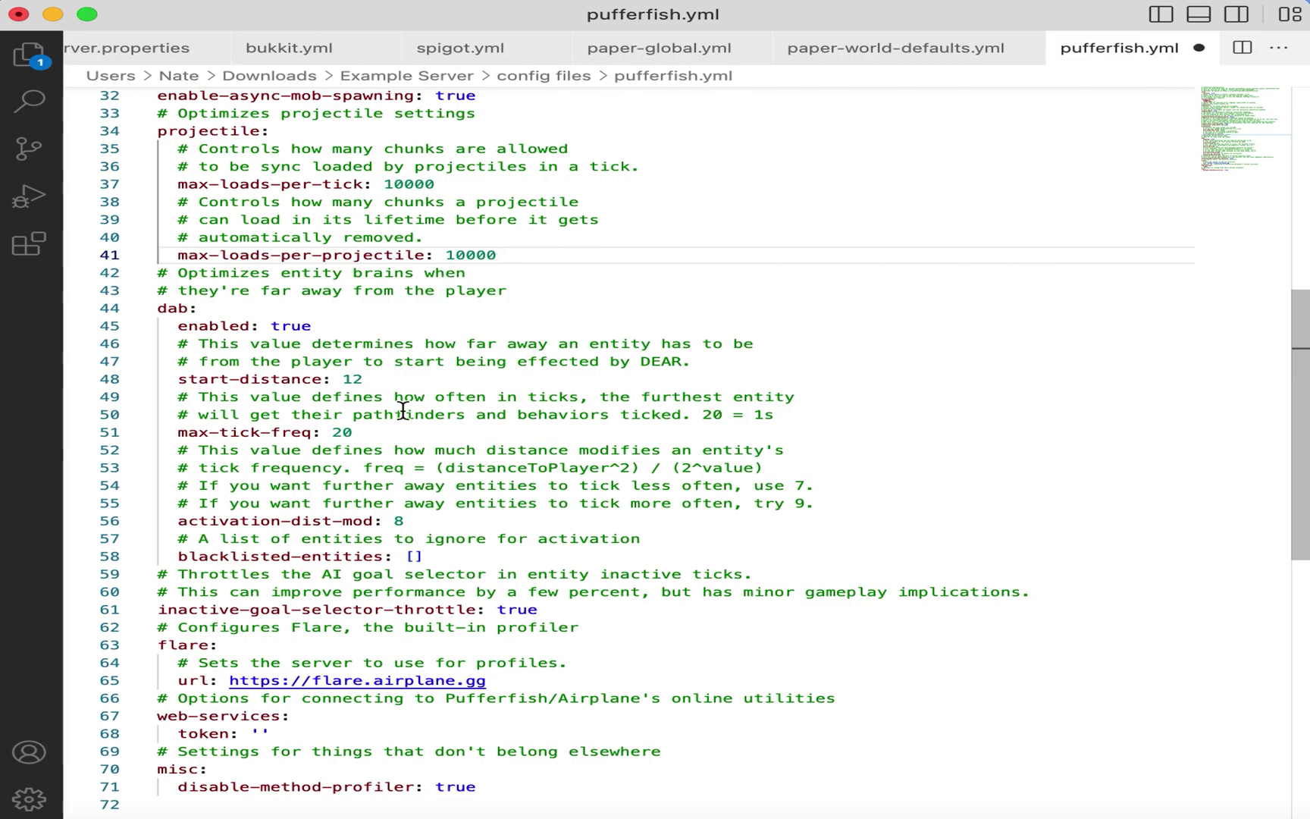
scroll(403, 410, "down", 1)
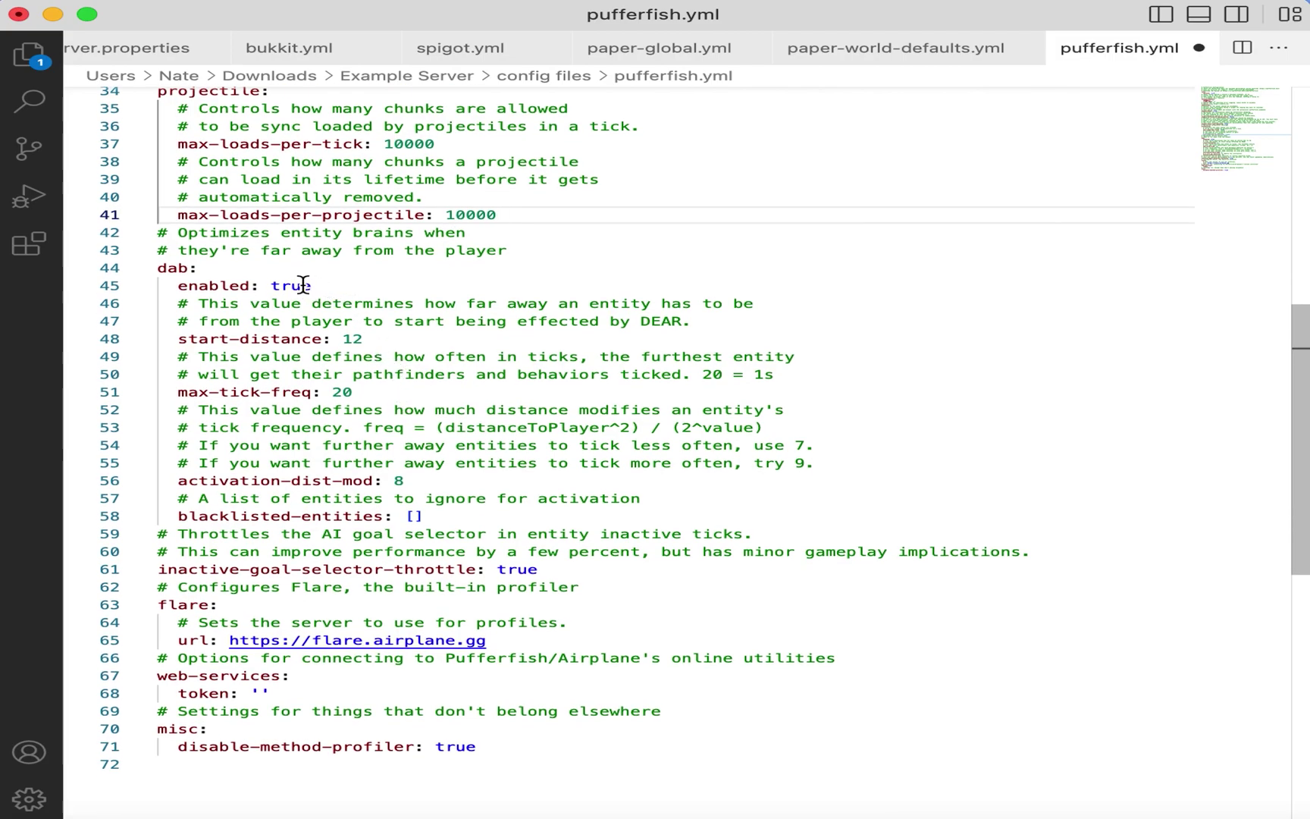
double_click(302, 285)
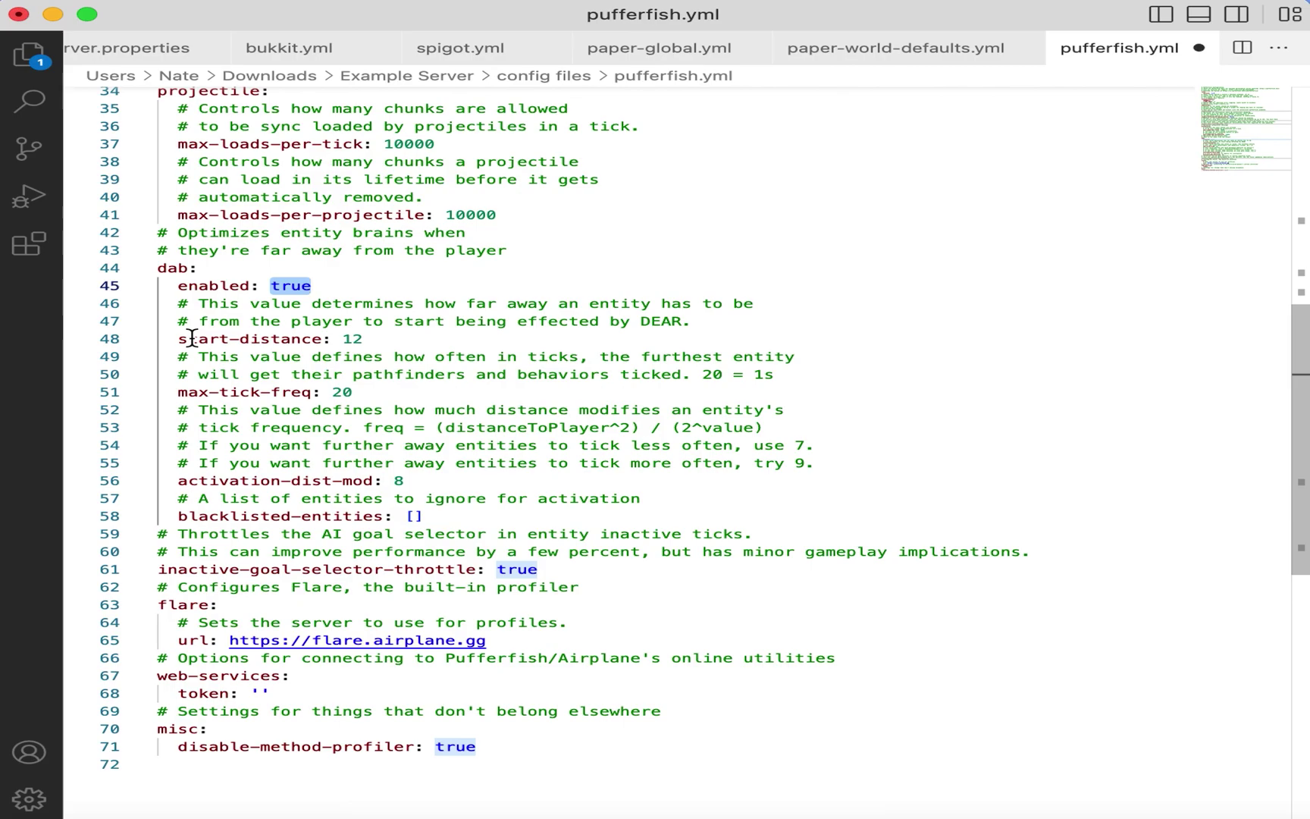
type("false")
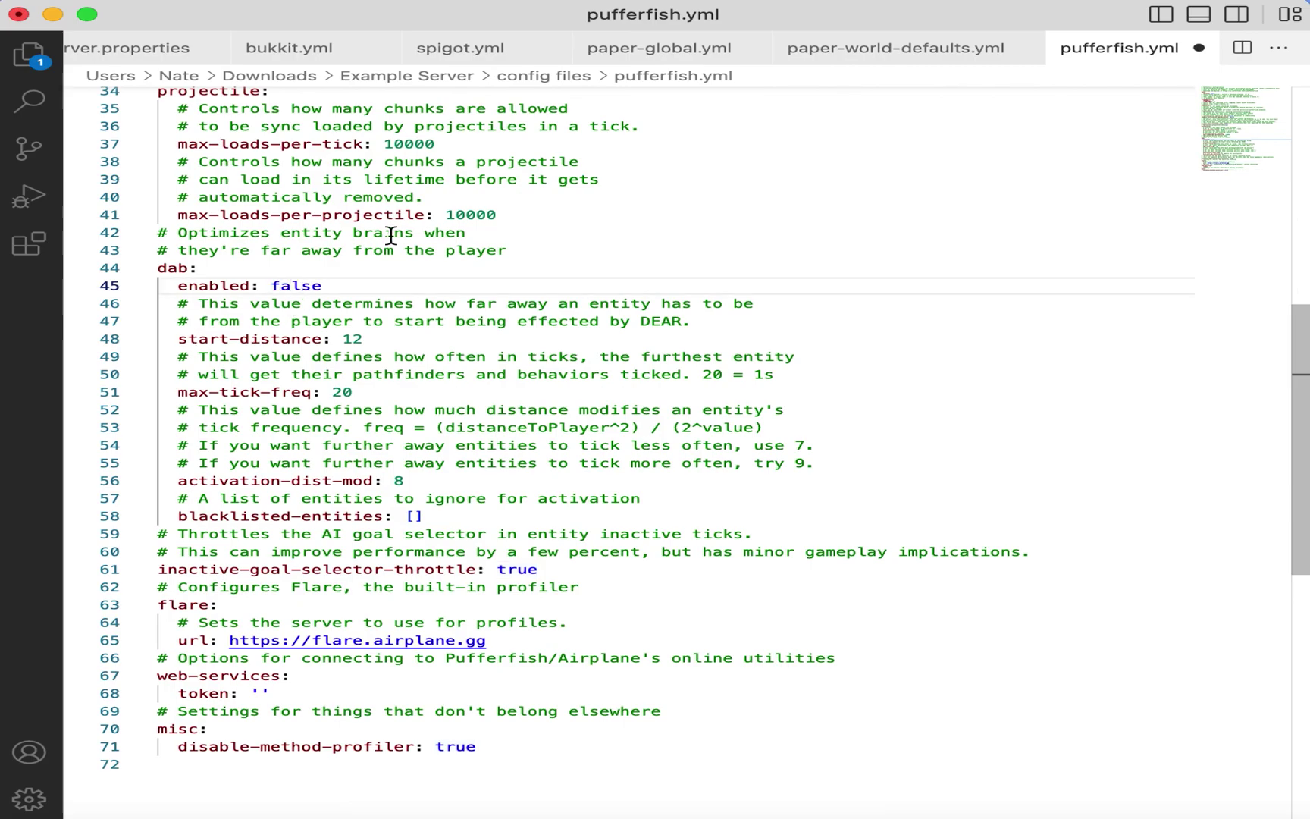
scroll(213, 608, "down", 2)
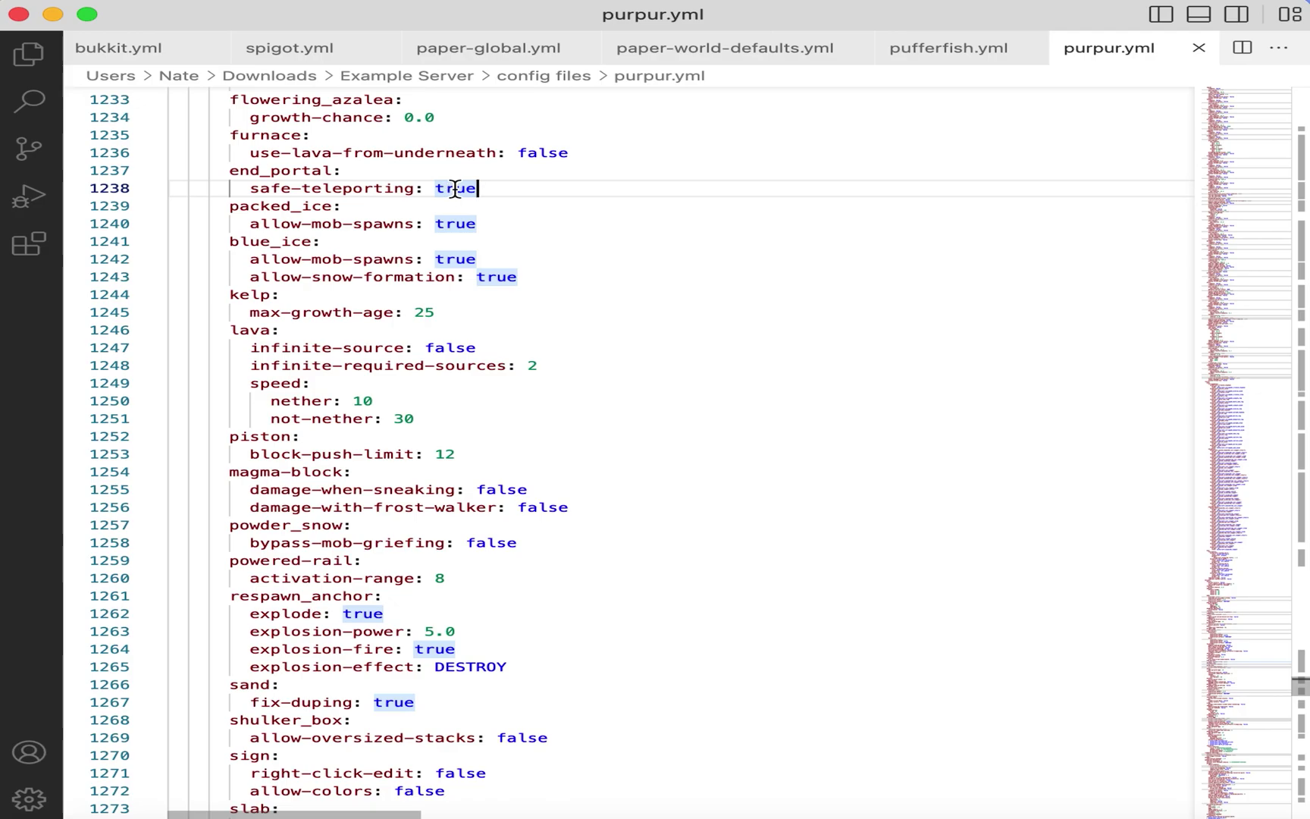
Step: In purpur.yml, set safe-teleporting under end_portal and fix-duping under sand to false
double_click(455, 188)
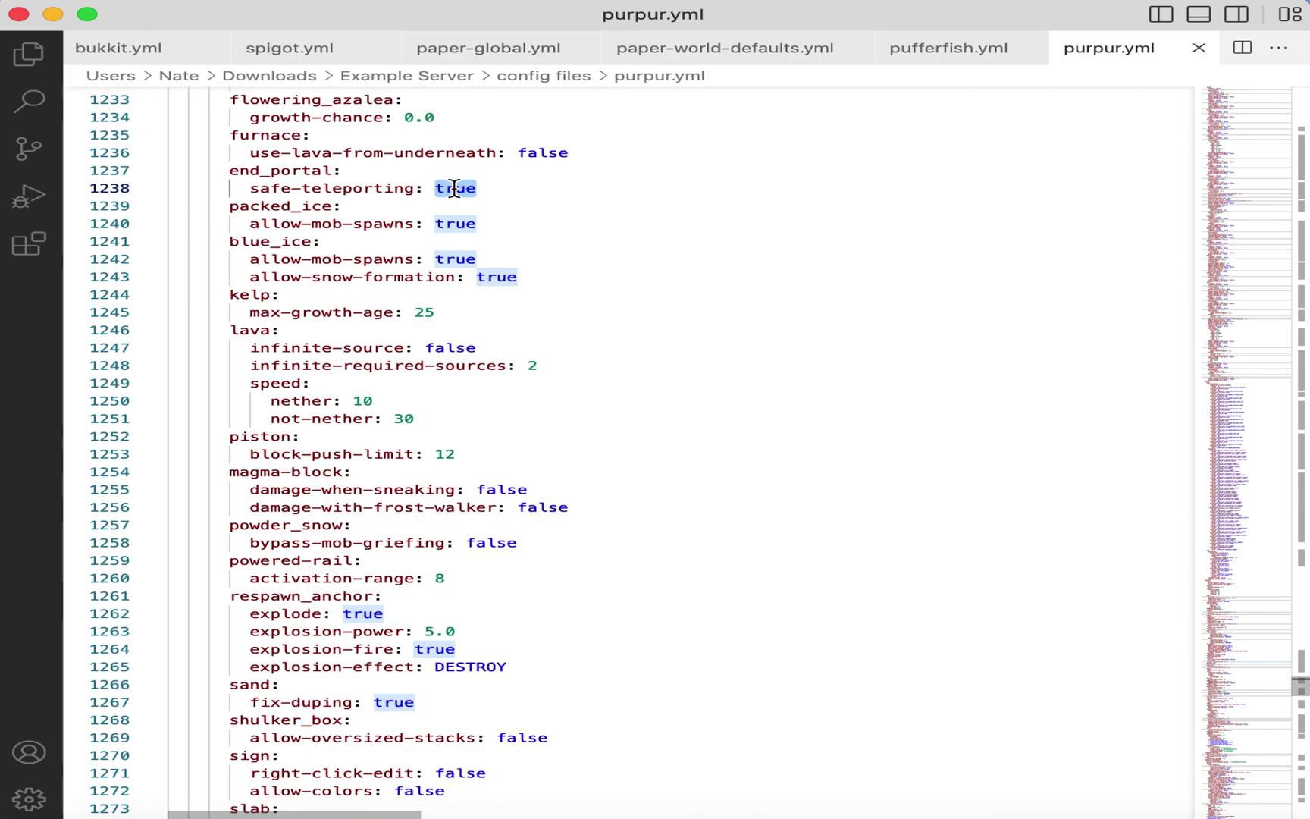
type("false")
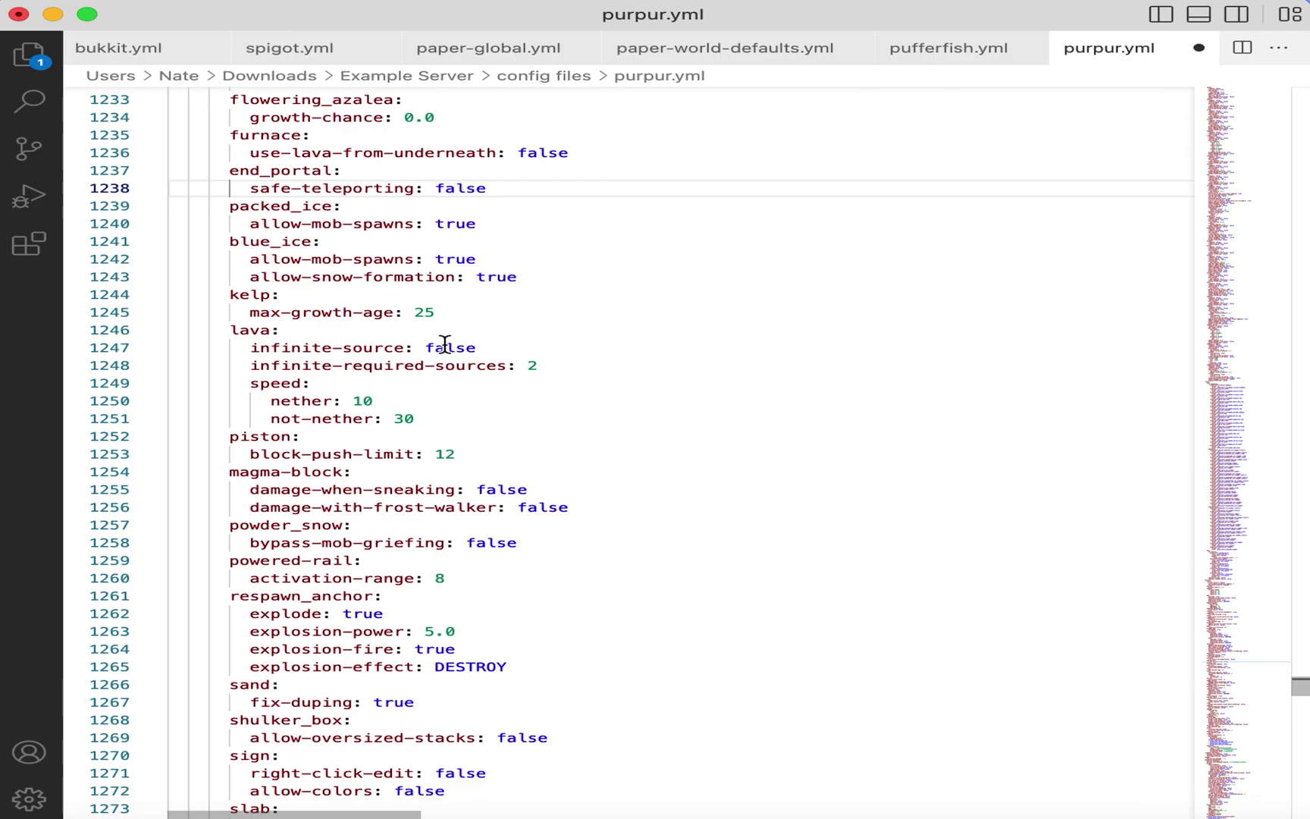
double_click(400, 702)
type("false")
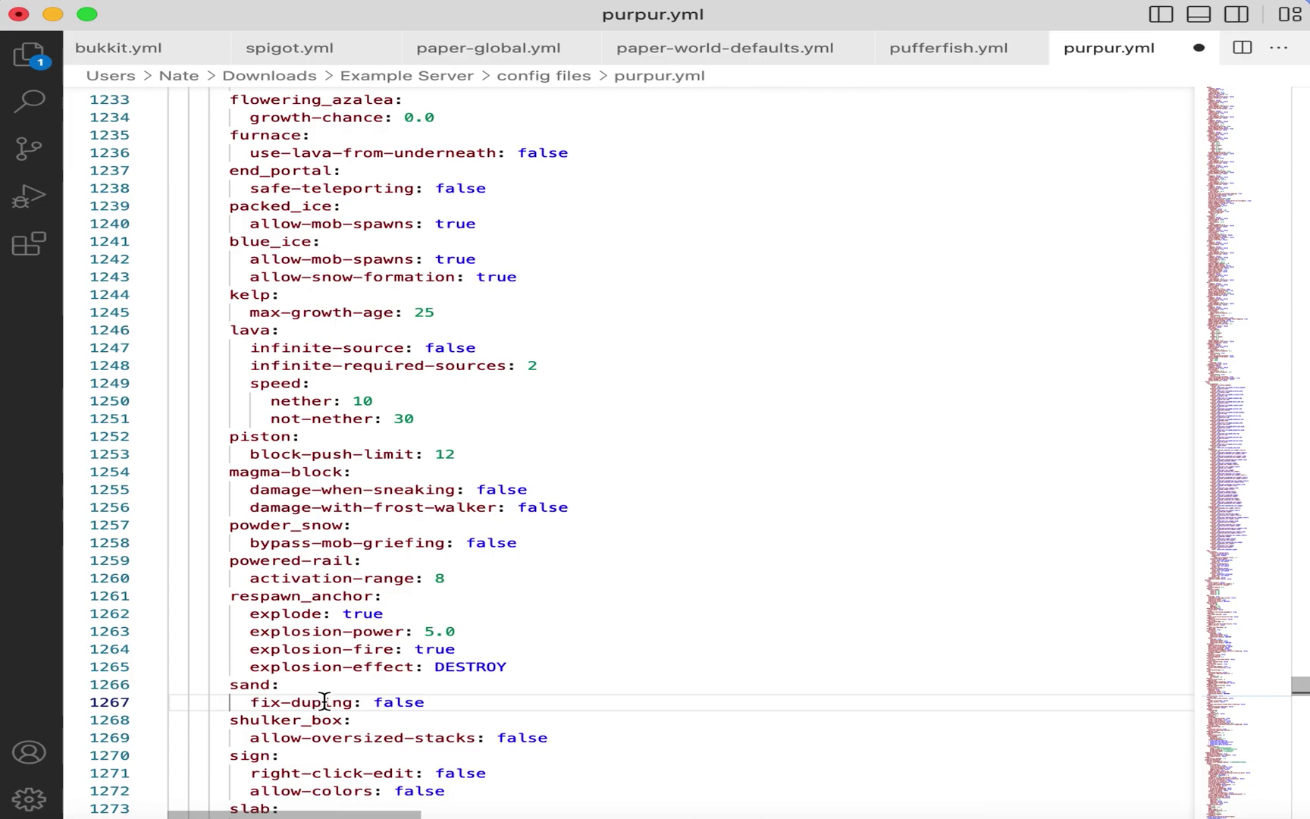
left_click_drag(350, 701, 251, 703)
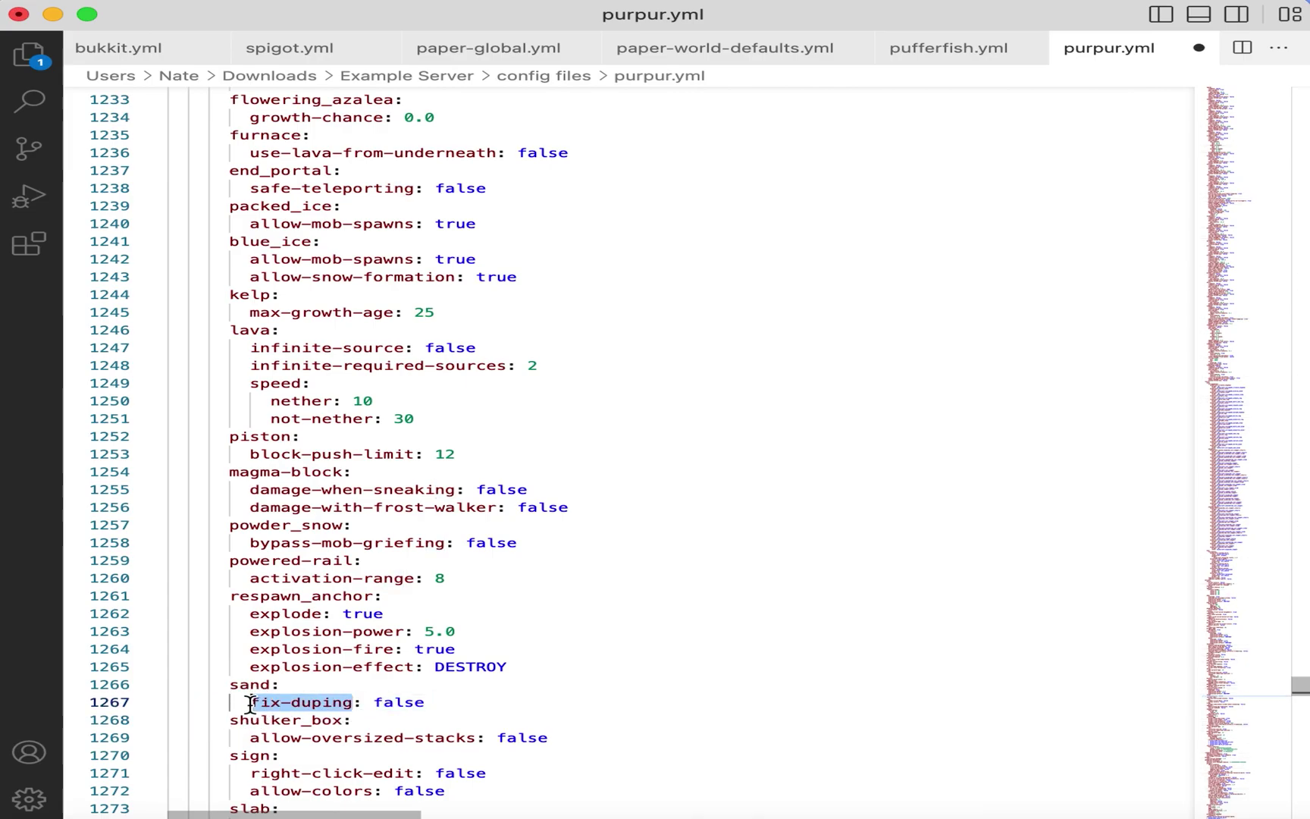
scroll(843, 455, "down", 3)
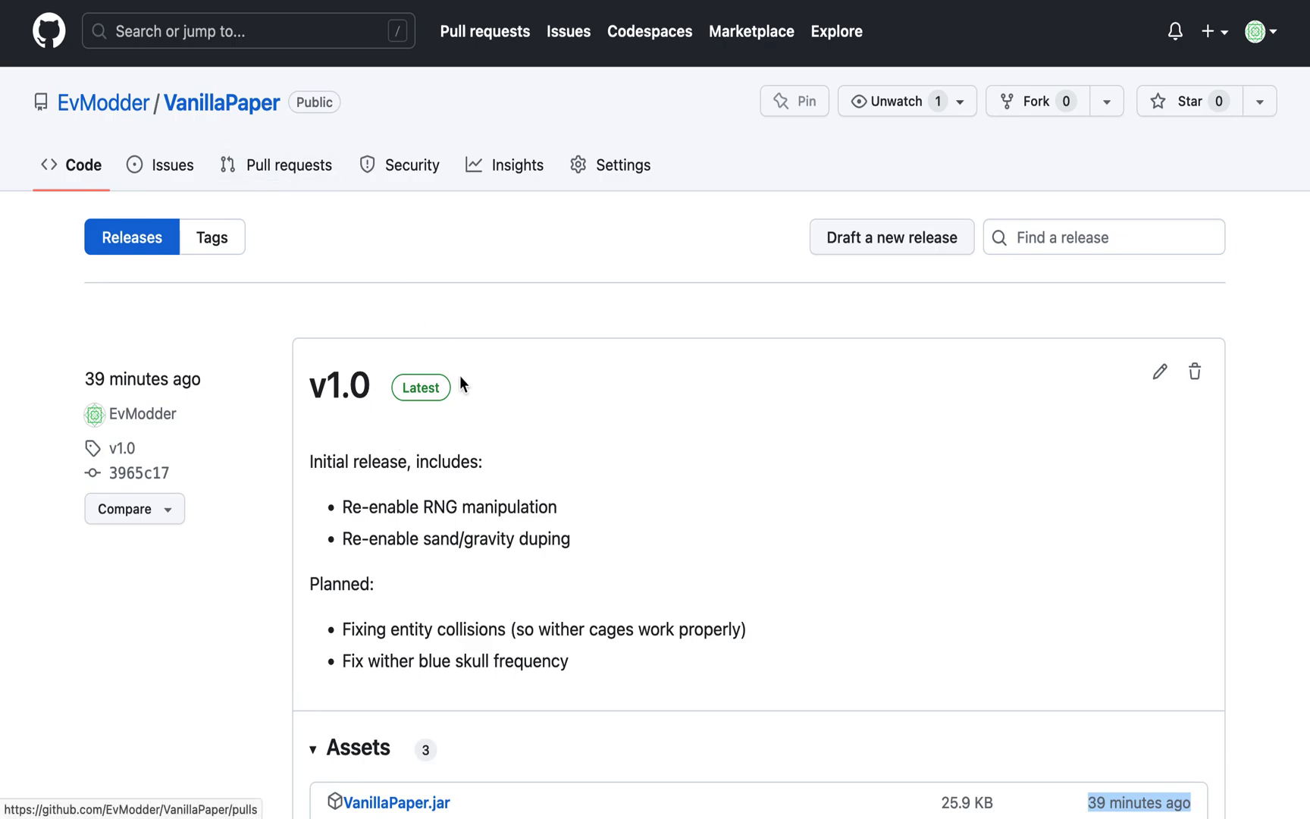
Step: Review the VanillaPaper v1.0 release on GitHub, checking its included features, planned fixes and downloadable assets
left_click_drag(576, 506, 342, 522)
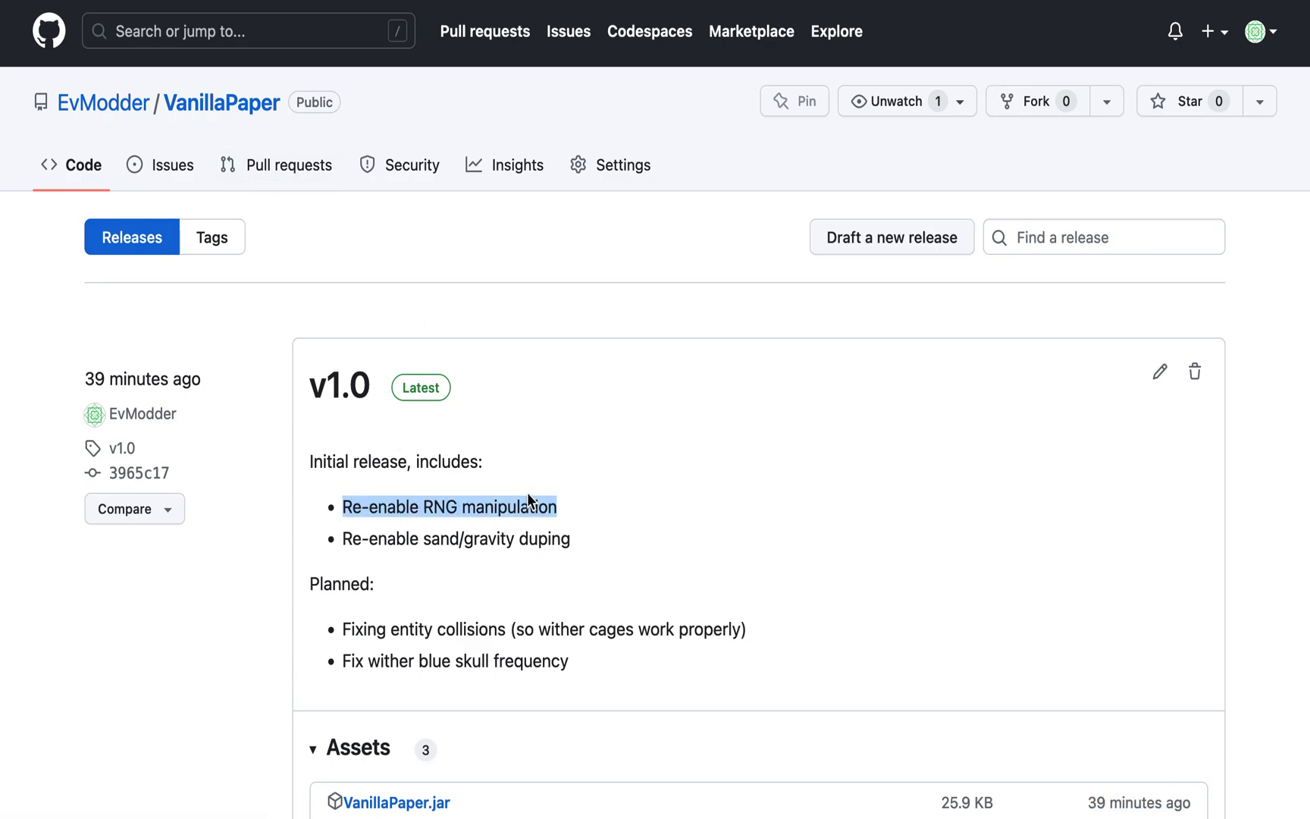
scroll(592, 574, "down", 1)
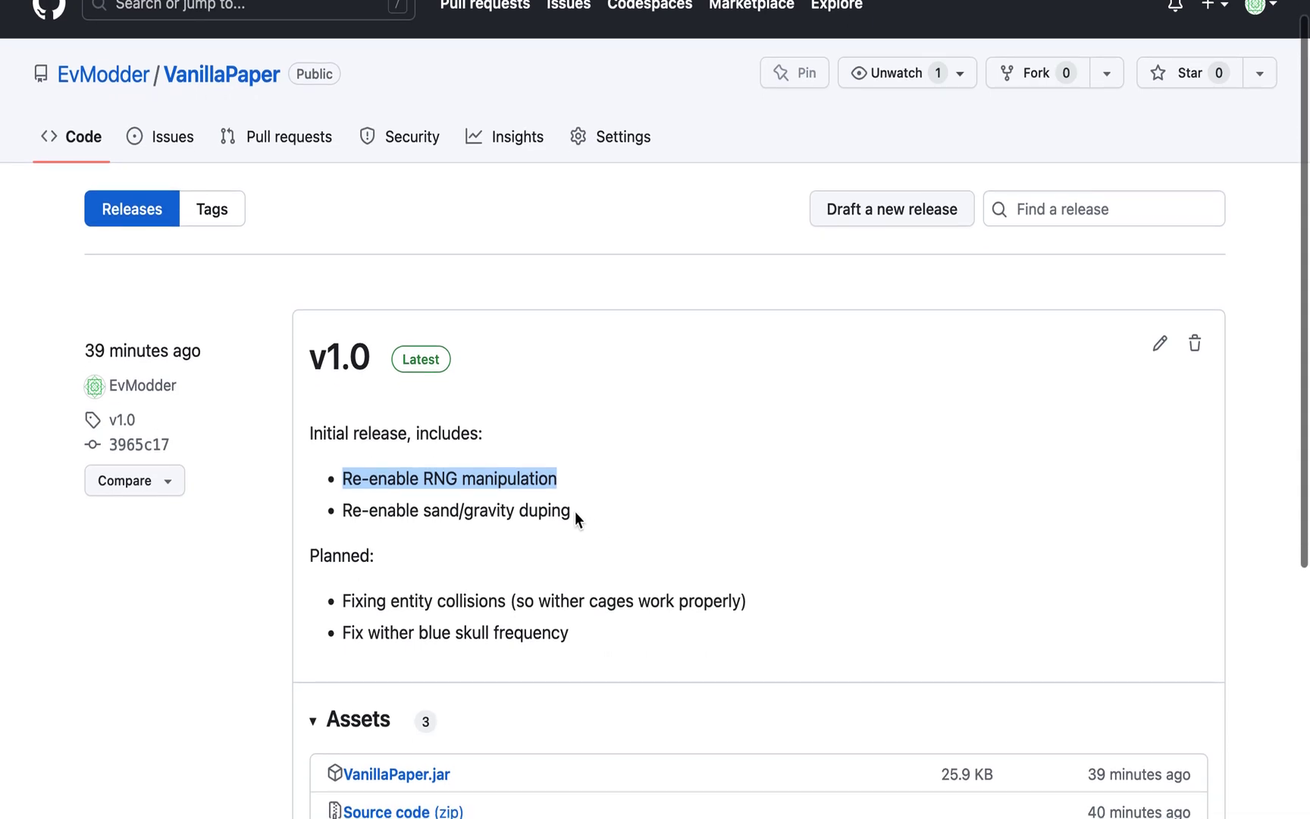
left_click_drag(574, 511, 377, 517)
left_click(329, 515)
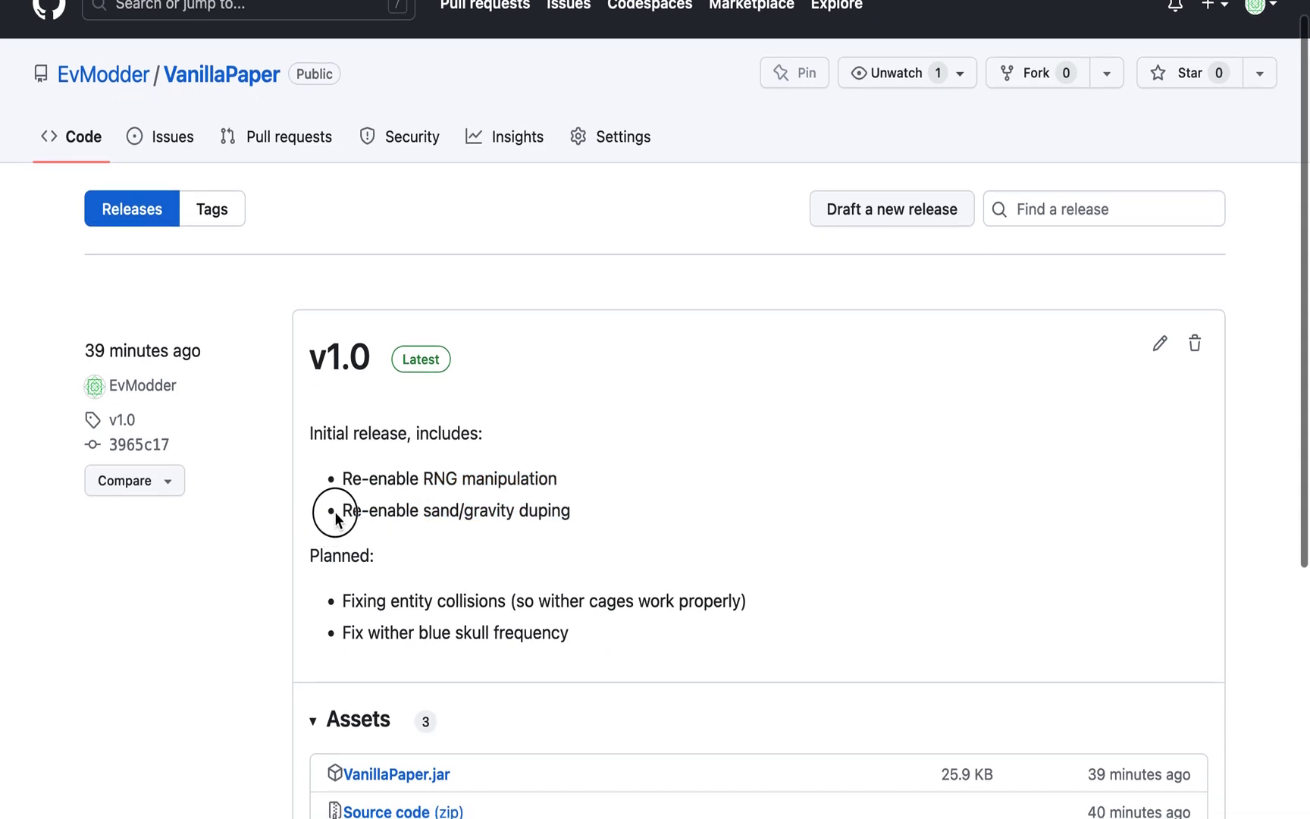
scroll(468, 502, "down", 4)
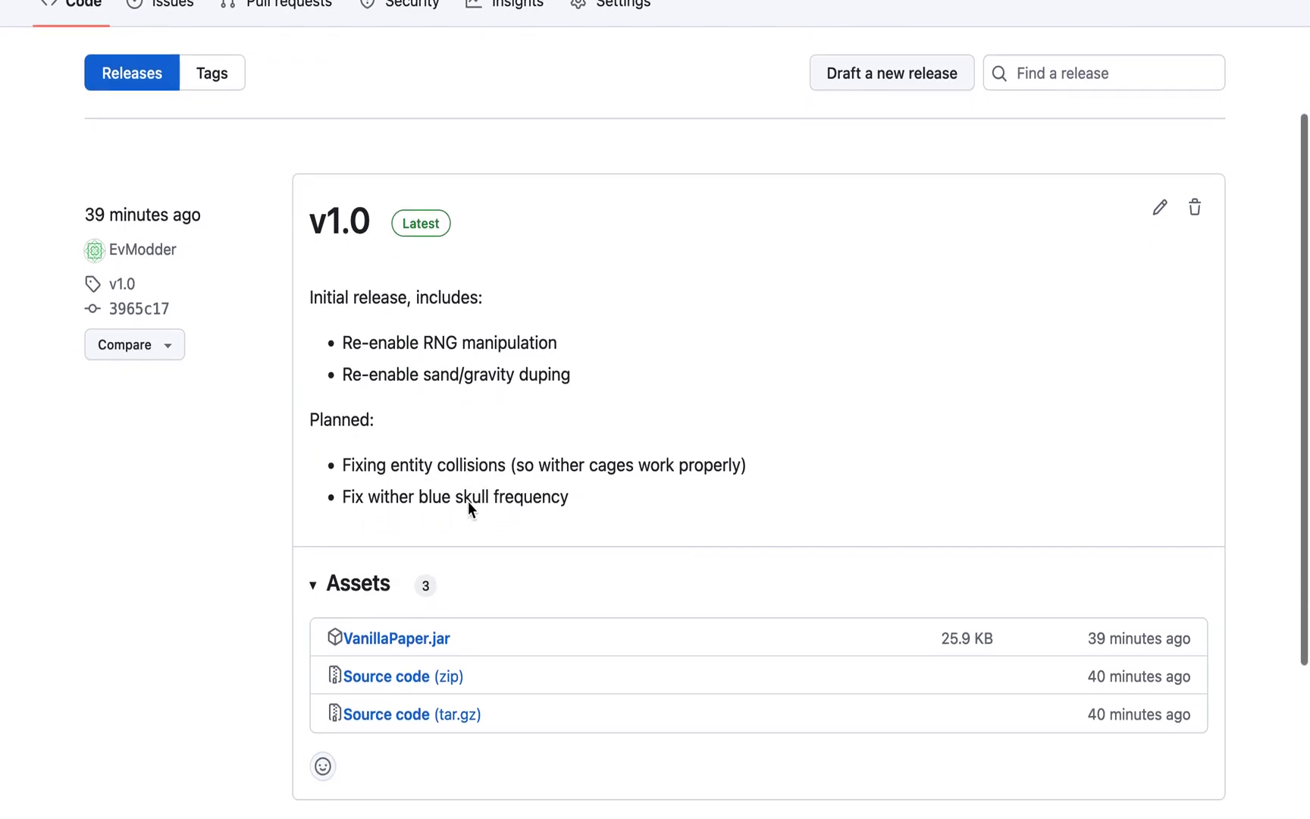